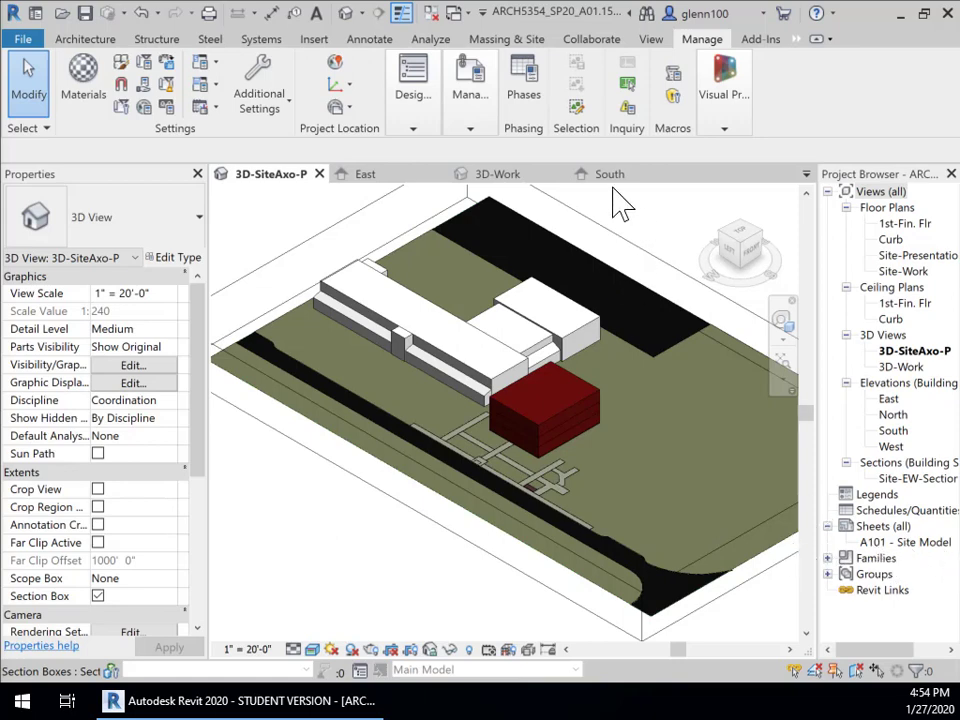
- Open sheet A101 - Site Model and examine its page format and the title text along its upper edge
double_click(879, 543)
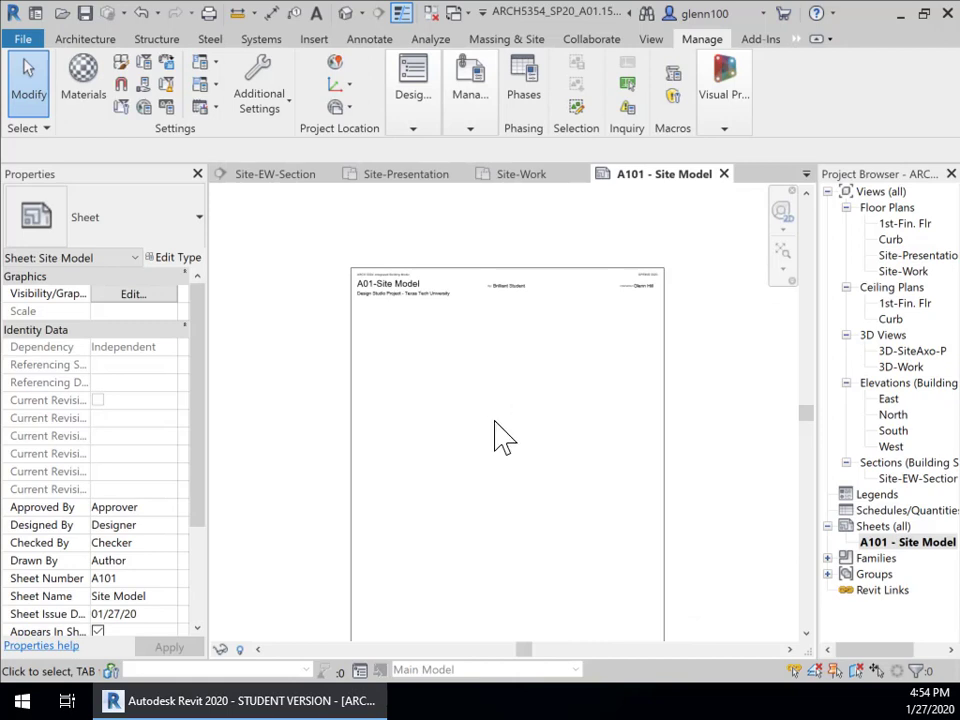
scroll(503, 437, down, 5)
middle_drag(514, 456, 513, 407)
scroll(456, 433, up, 1)
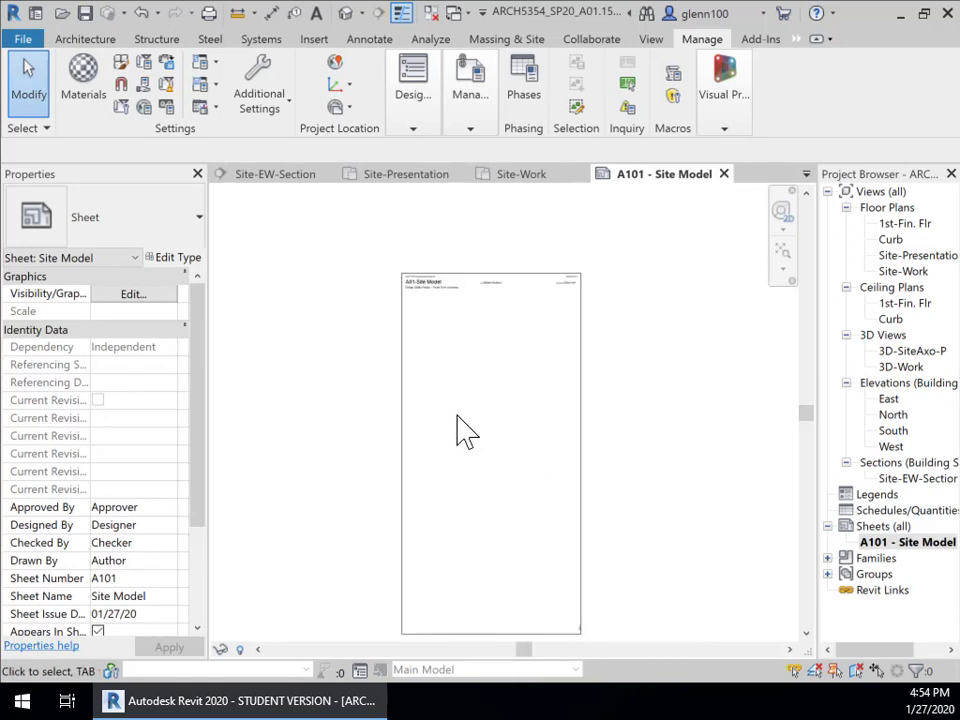
scroll(459, 334, up, 2)
middle_drag(470, 398, 449, 425)
scroll(450, 424, up, 3)
scroll(471, 422, up, 3)
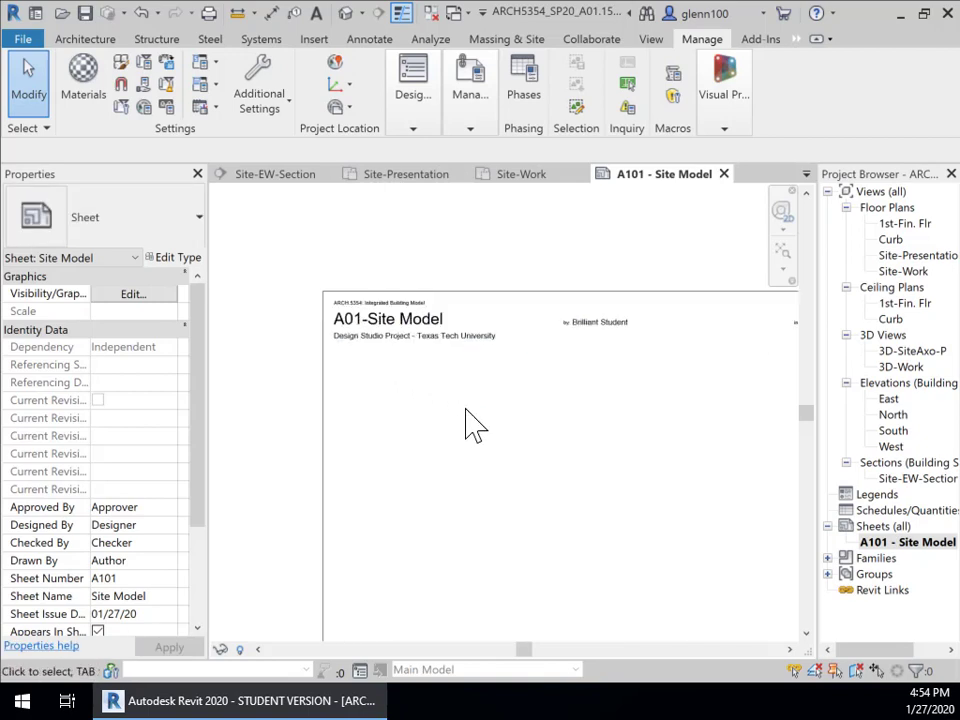
scroll(530, 404, down, 1)
middle_drag(553, 426, 452, 405)
scroll(450, 403, down, 1)
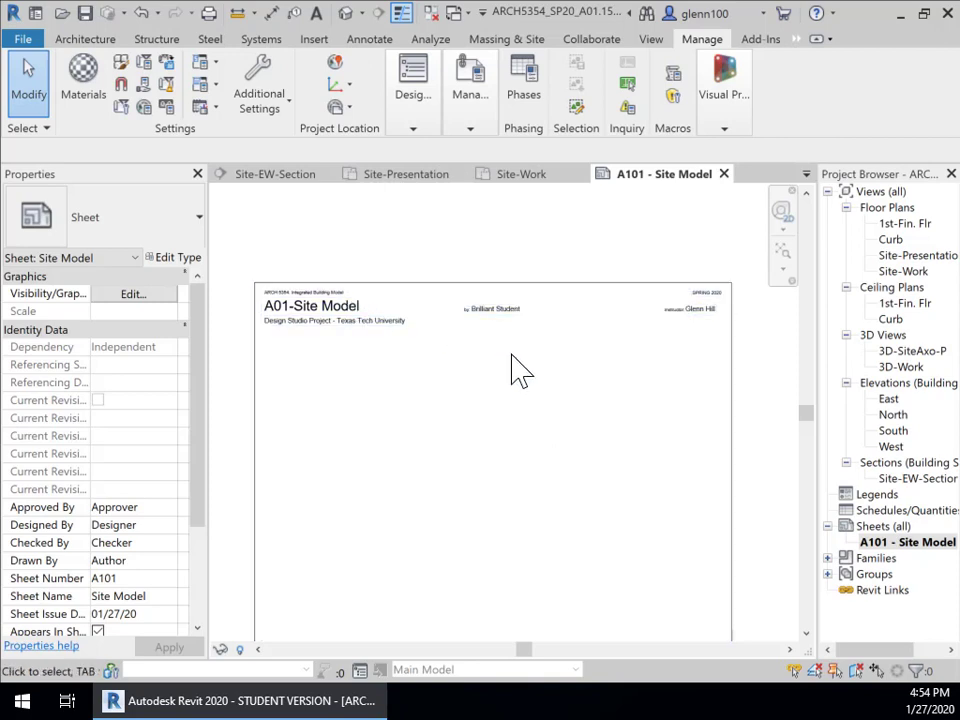
- Create a trial sheet with the 36 x 72 - Vertical : D 22 x 34 Horizontal titleblock, and delete that sheet again
click(881, 527)
right_click(881, 528)
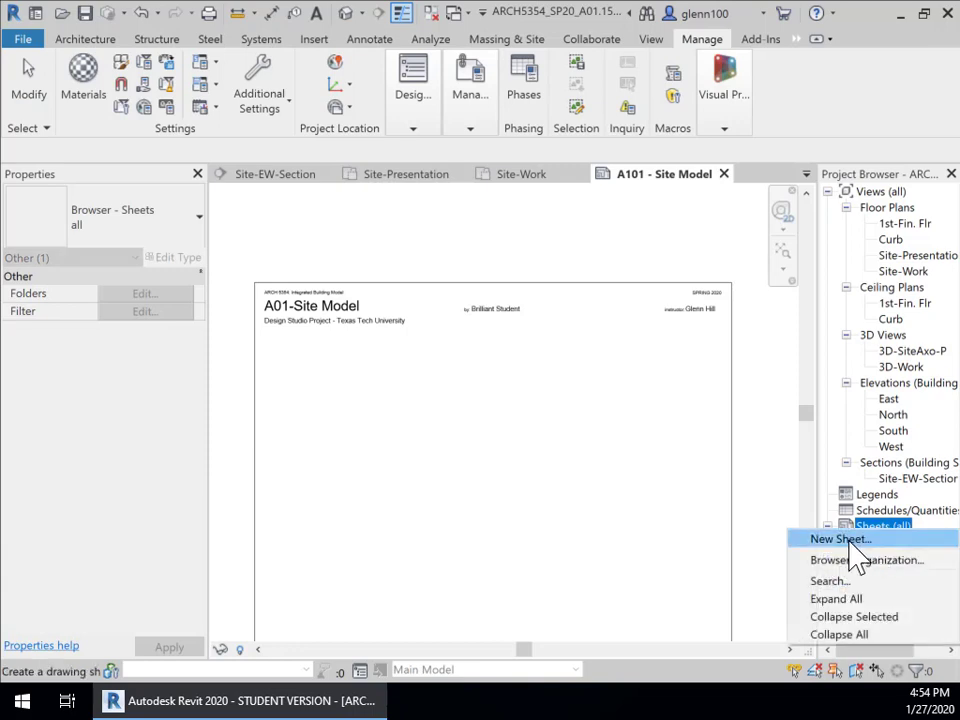
click(845, 540)
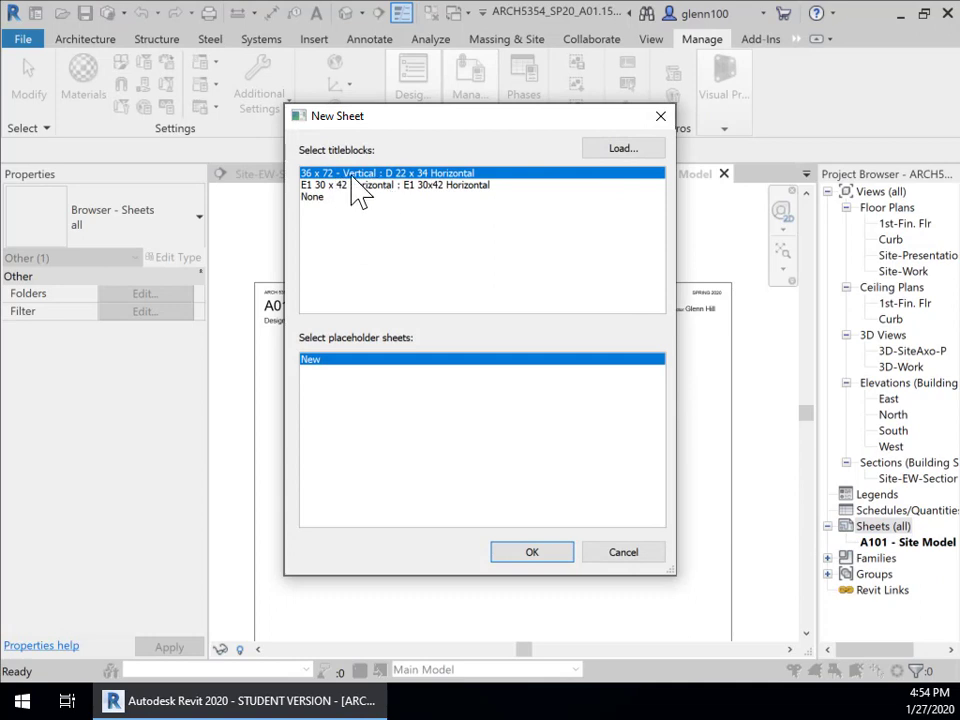
click(534, 558)
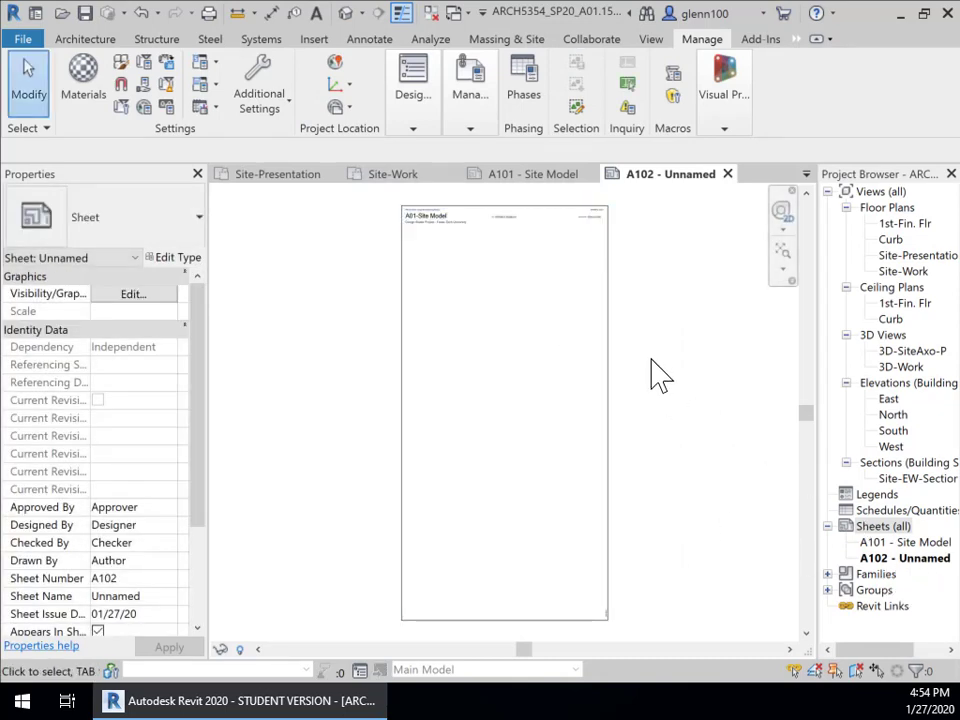
click(905, 560)
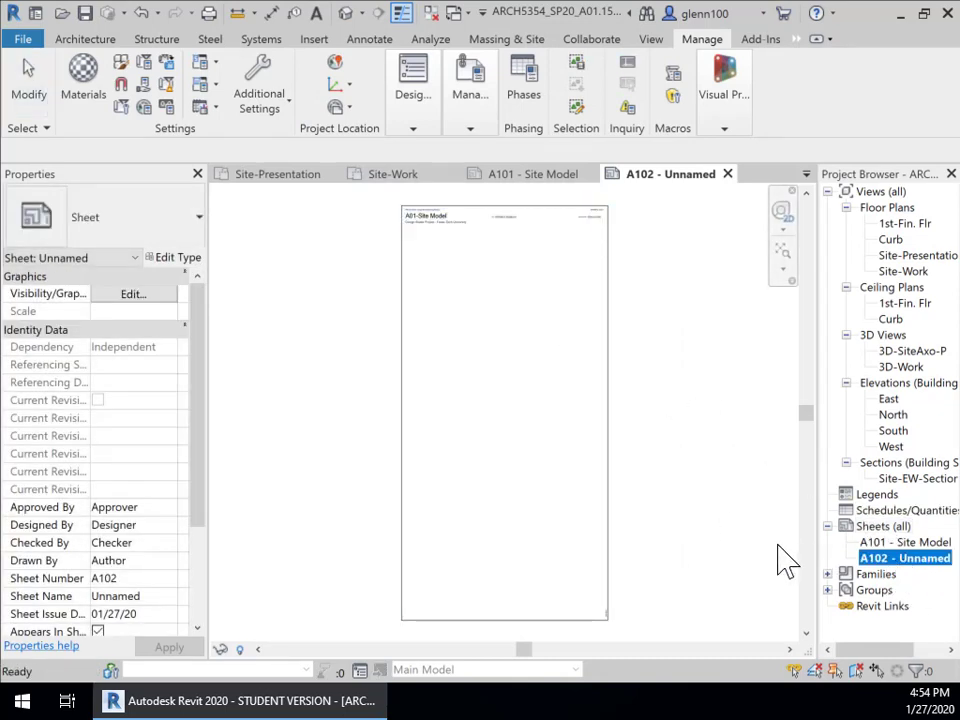
key(Delete)
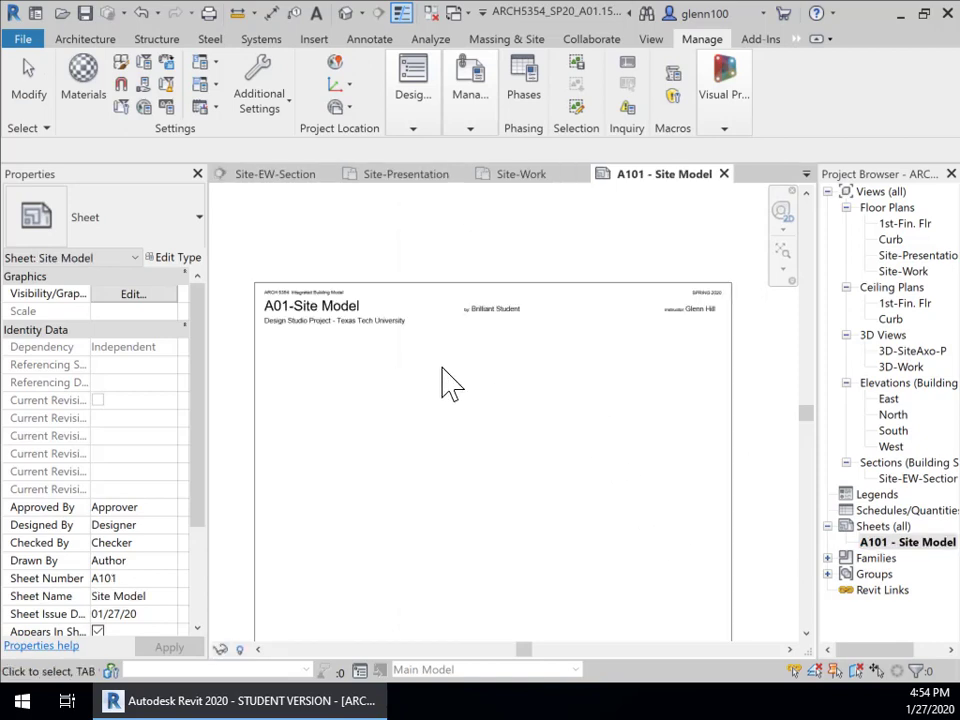
- Open the titleblock family D 22 x 34 Horizontal.rfa from the Titleblocks folder of the US Imperial library
click(26, 40)
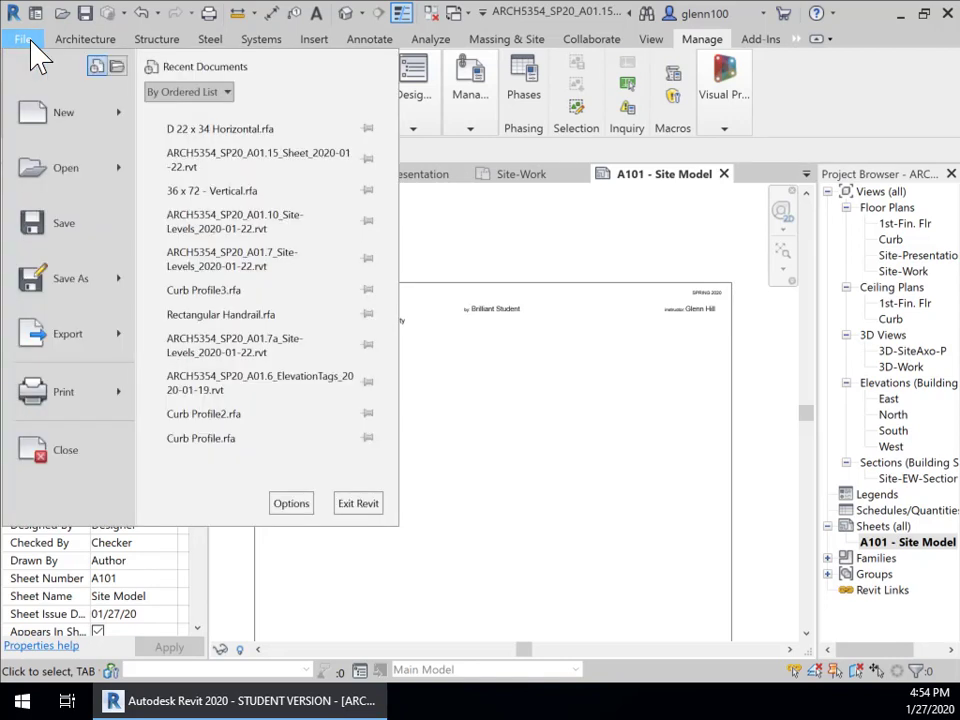
mouse_move(92, 281)
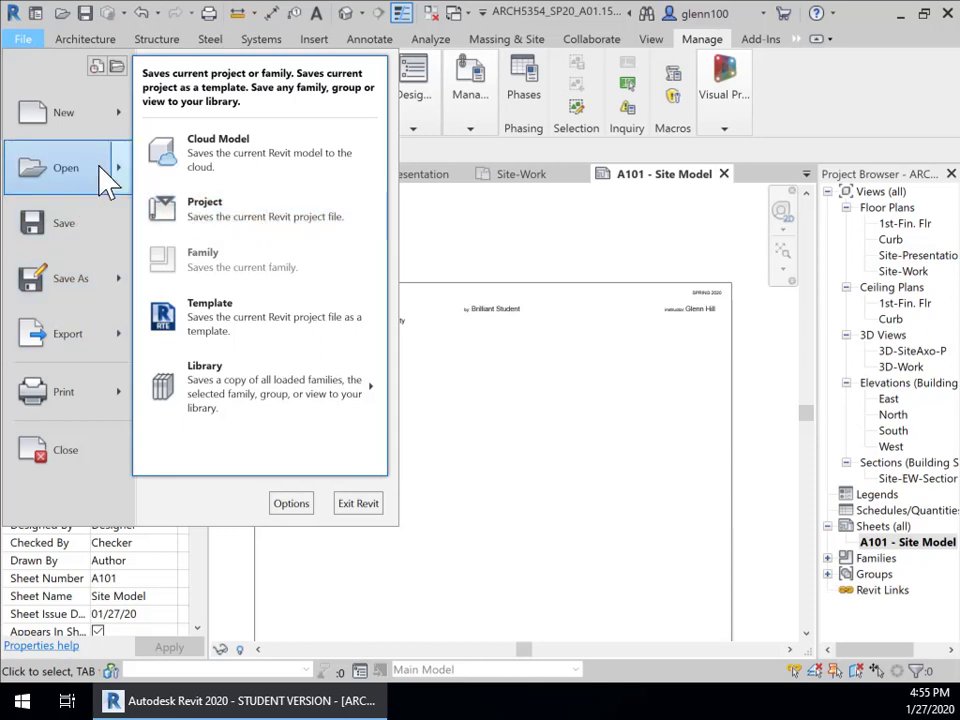
mouse_move(120, 182)
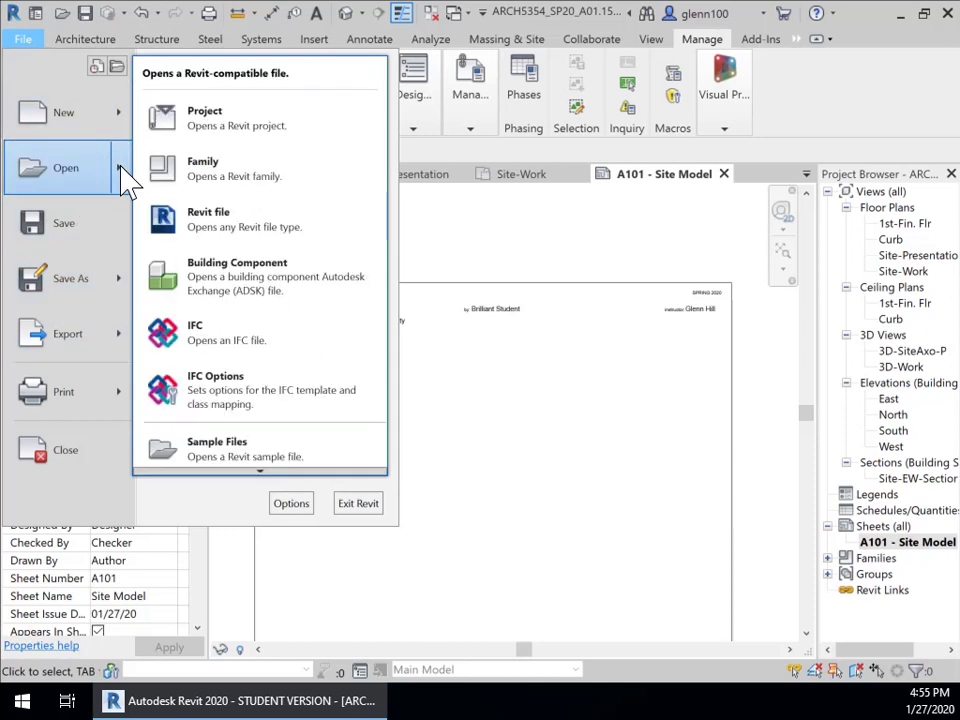
click(210, 183)
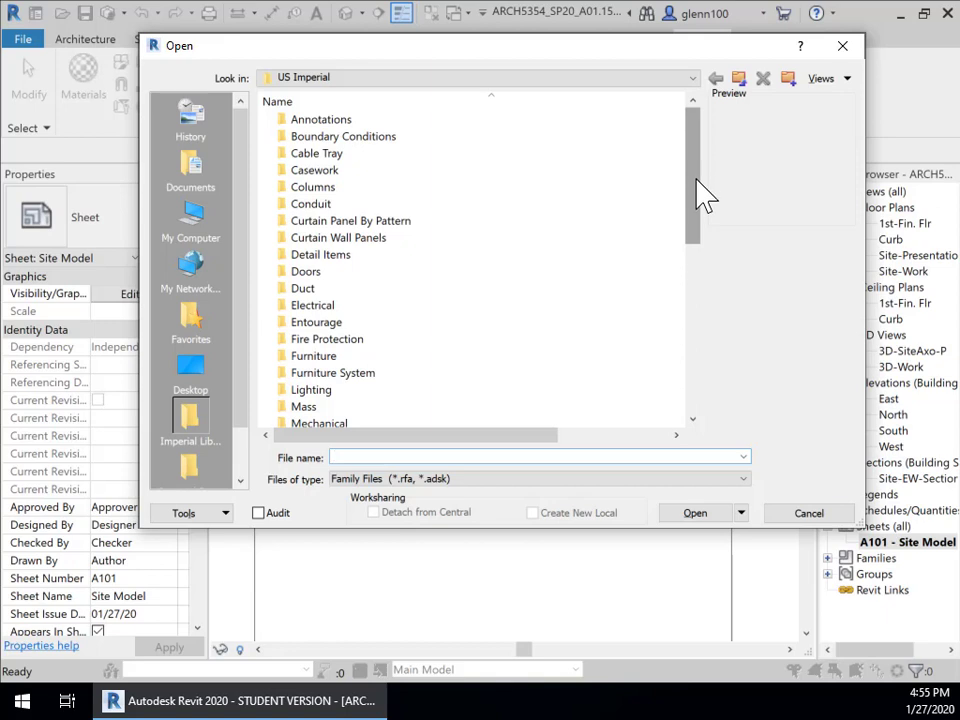
mouse_move(705, 195)
mouse_down()
mouse_move(697, 297)
mouse_move(677, 360)
mouse_up()
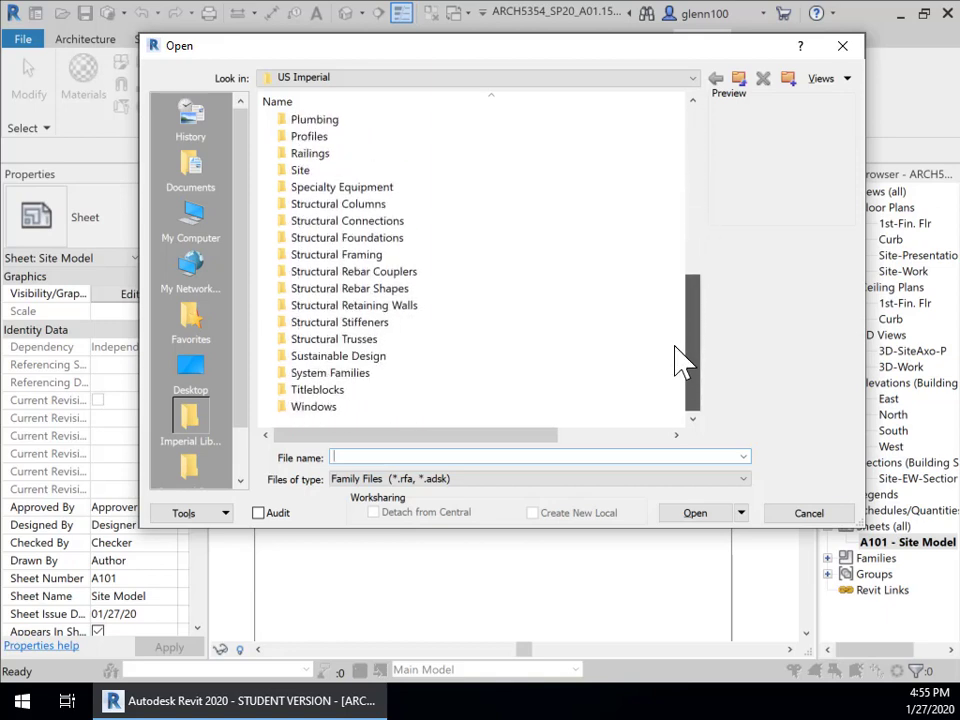
double_click(316, 390)
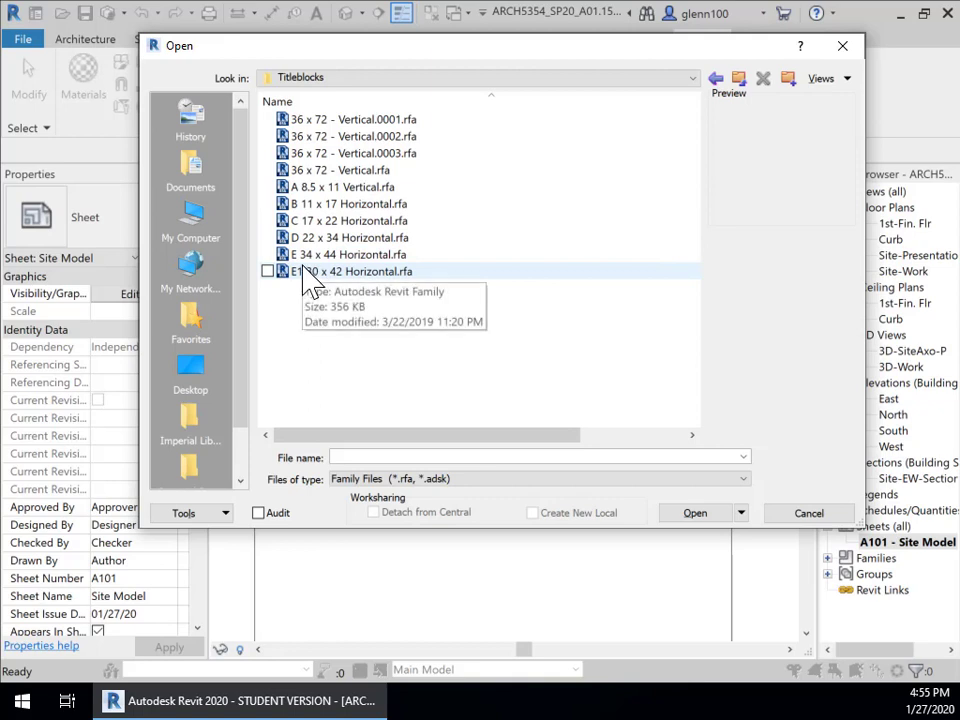
click(346, 239)
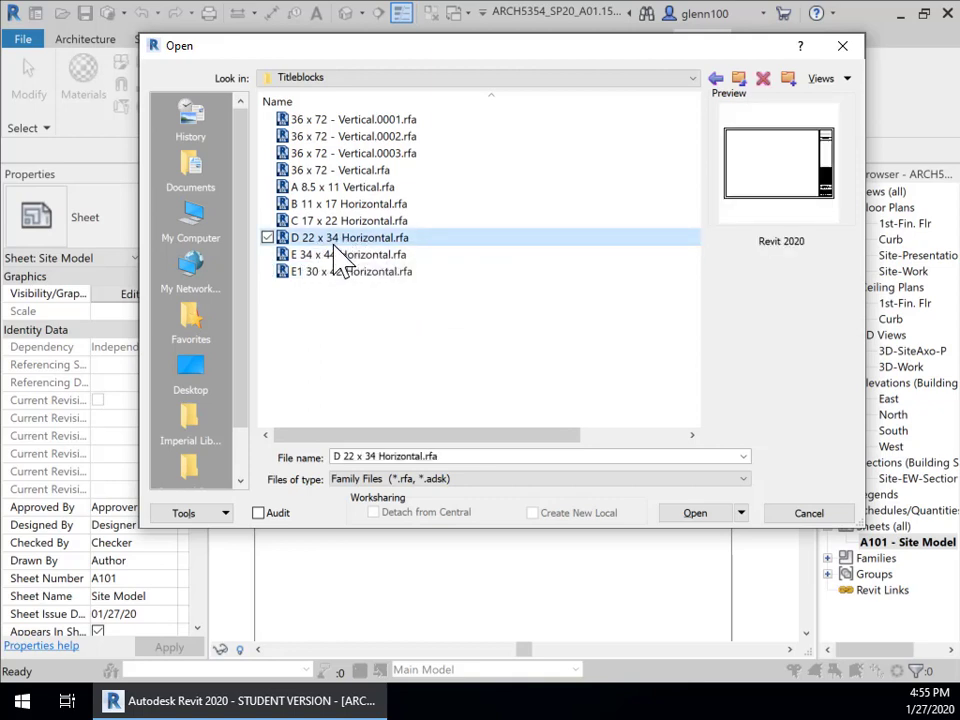
click(695, 514)
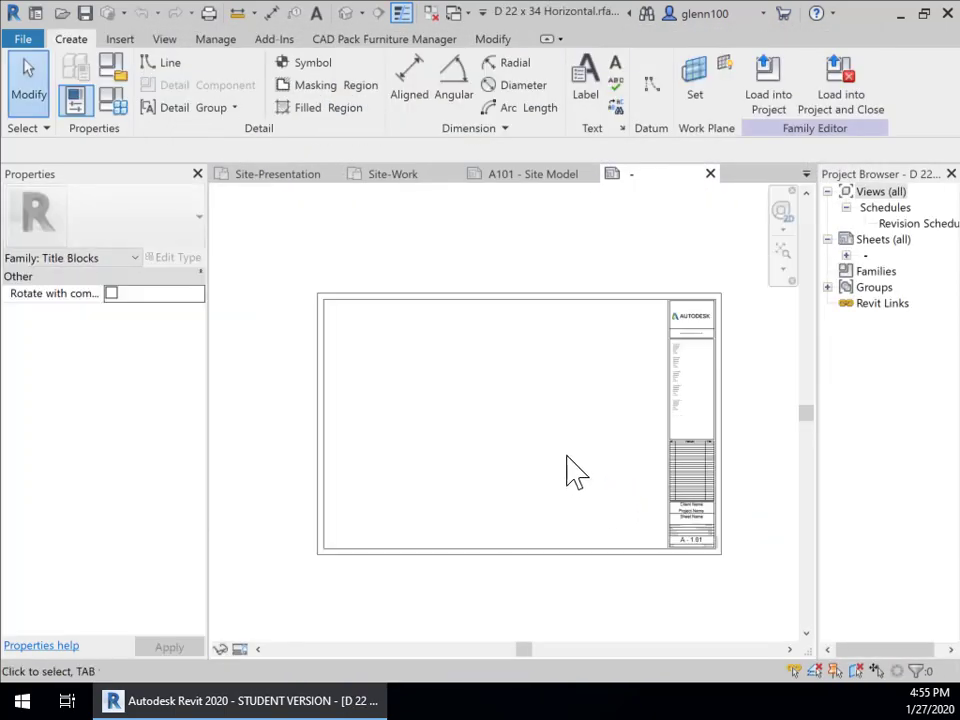
- Move the vertical date label out of the titleblock, to the right of the sheet outline near its lower corner
middle_drag(575, 472, 504, 349)
scroll(640, 455, up, 5)
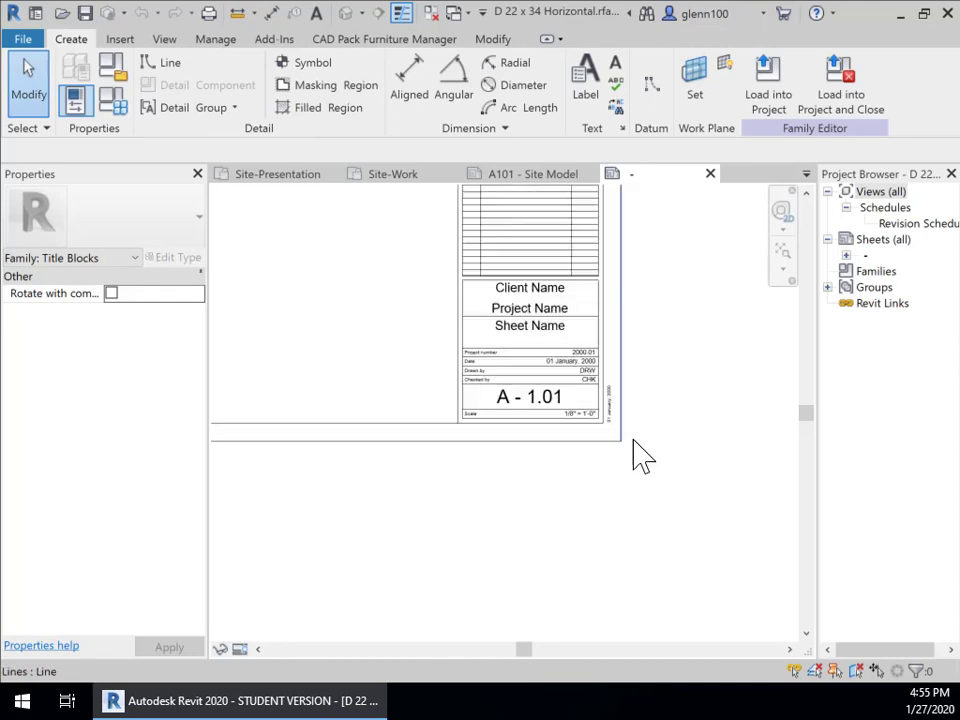
scroll(640, 455, up, 3)
click(589, 390)
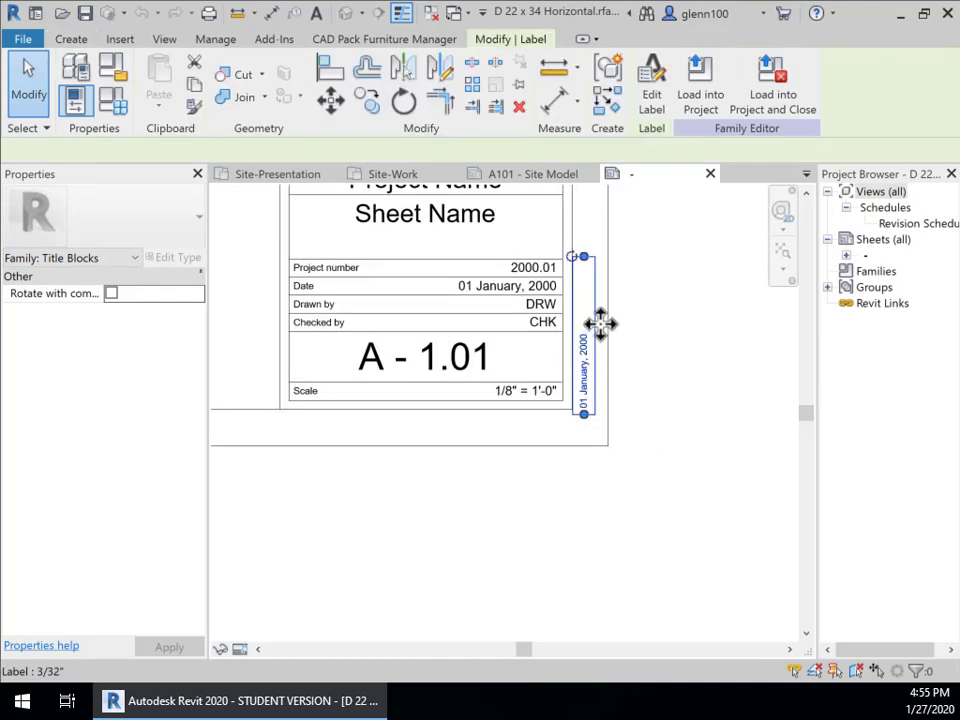
drag(598, 326, 692, 358)
scroll(660, 440, down, 3)
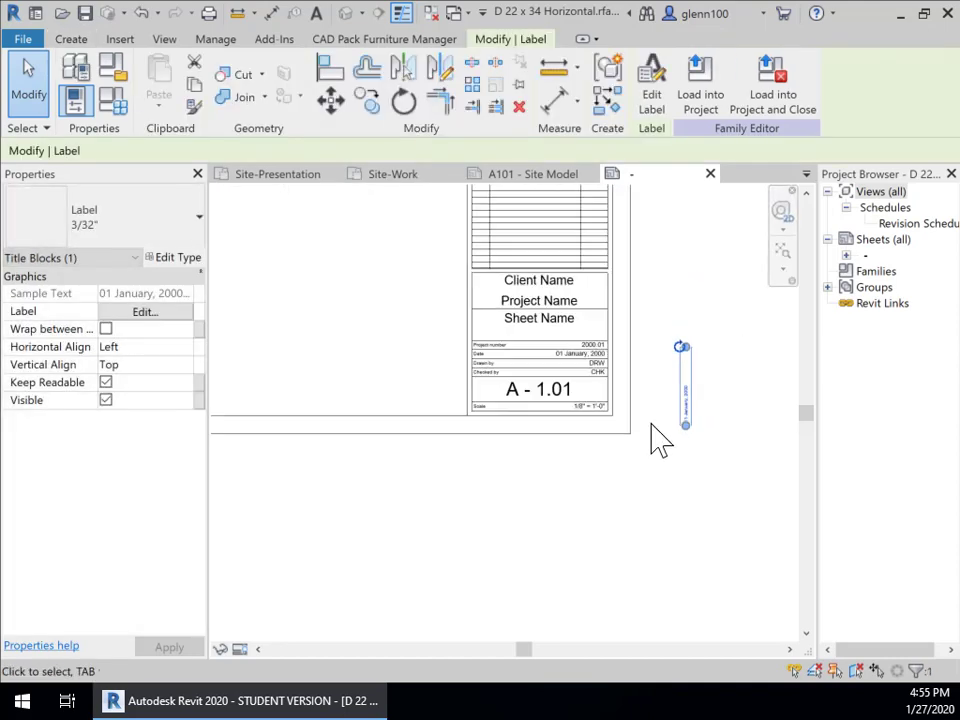
- Delete the complete title strip with its logo, labels, lines and revision schedule at the sheet's right side
scroll(660, 440, down, 5)
middle_drag(621, 493, 565, 495)
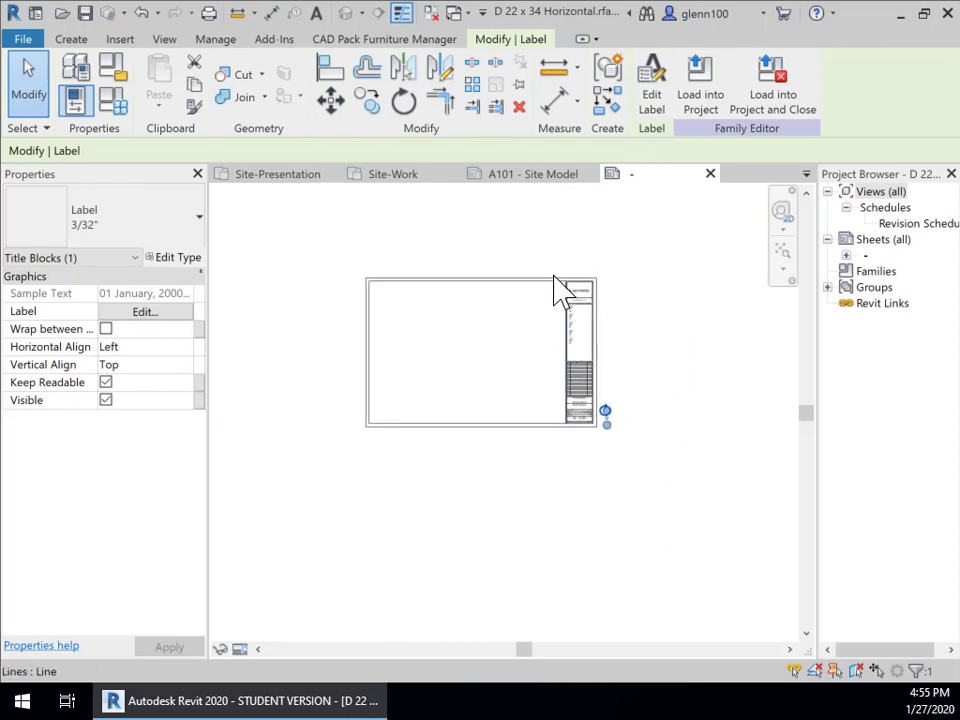
drag(537, 246, 594, 443)
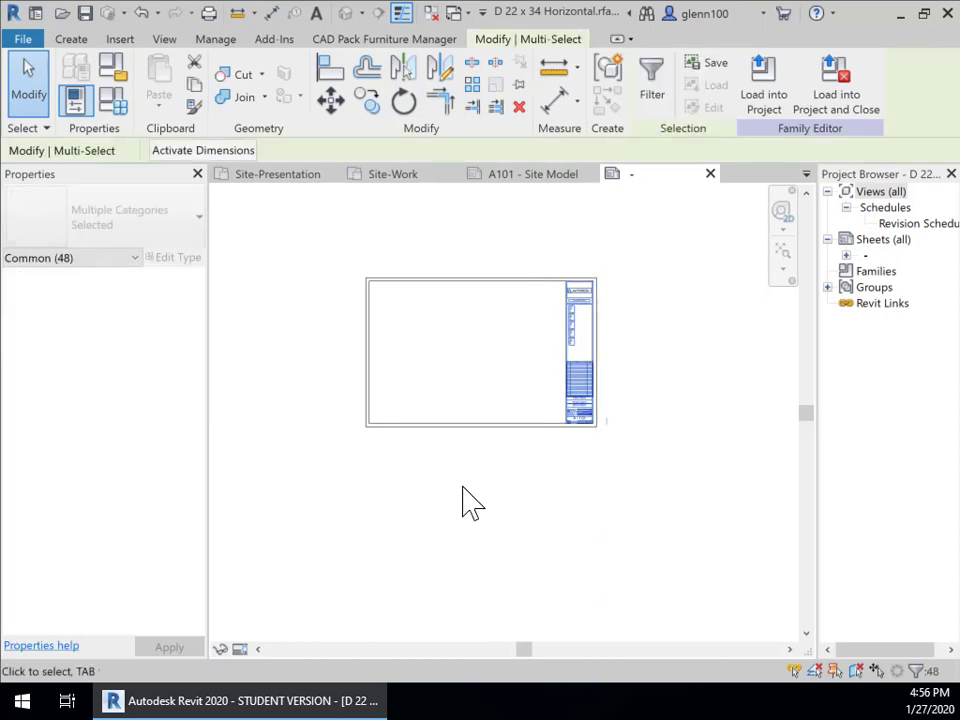
key(Delete)
- Delete the remaining inner border lines so that only the outer sheet outline is kept
scroll(465, 320, up, 3)
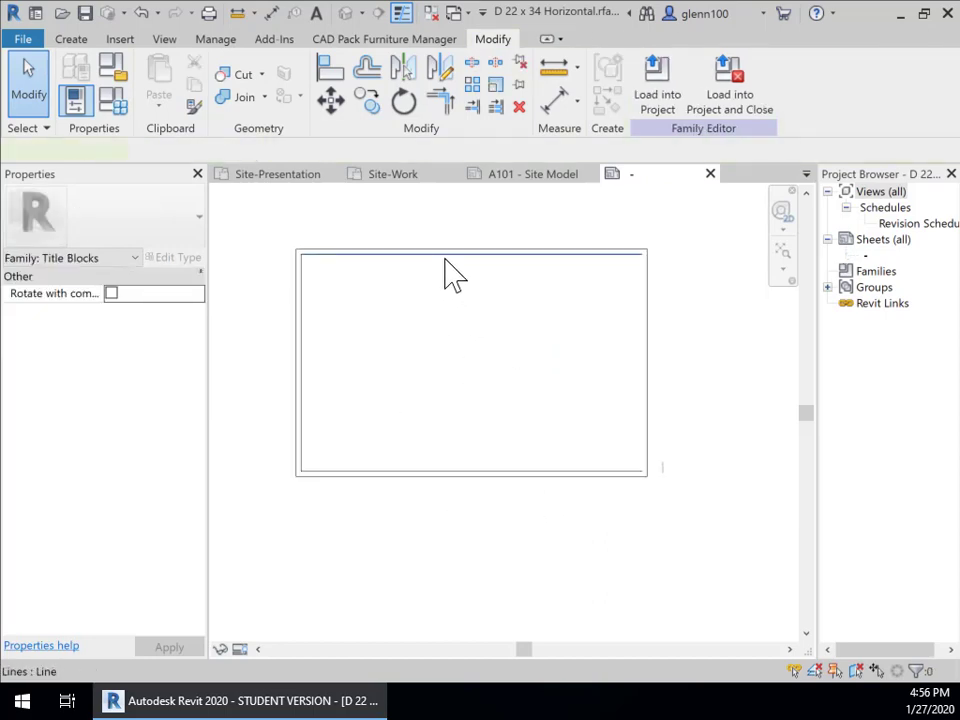
click(470, 472)
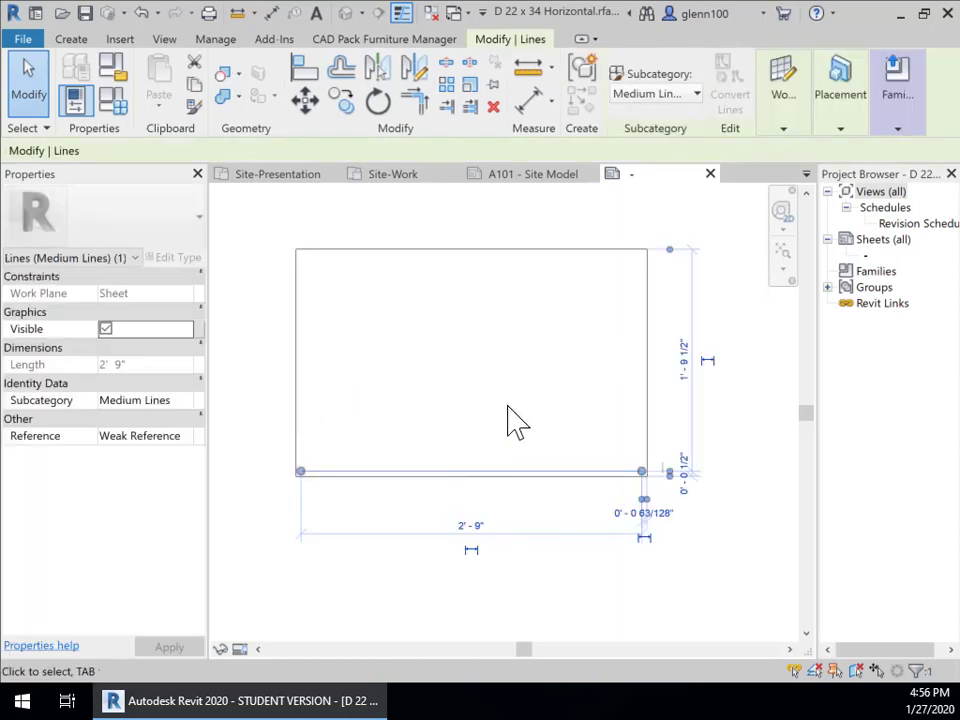
click(508, 420)
scroll(510, 418, down, 2)
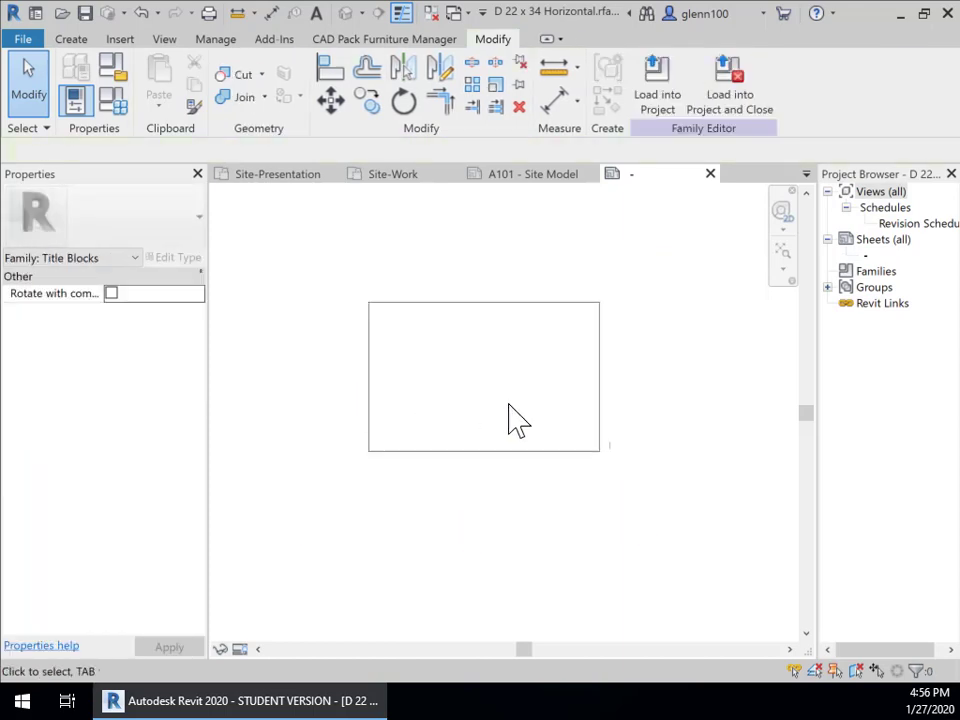
- Move the vertical date label back inside the sheet outline, close to the lower-right corner
click(611, 445)
scroll(625, 466, up, 4)
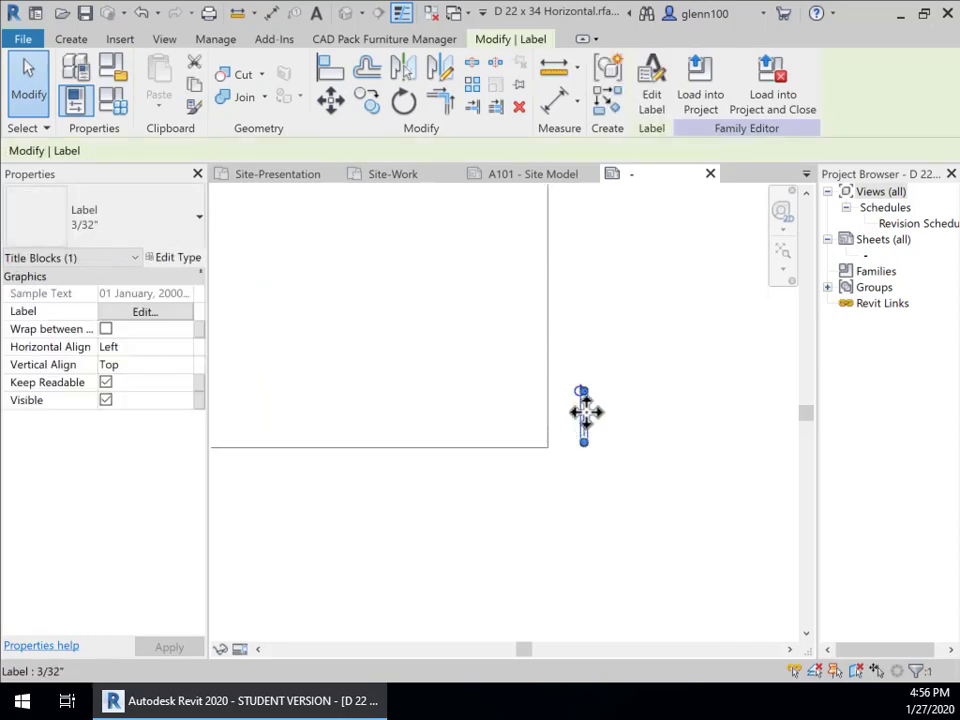
drag(586, 412, 548, 422)
click(526, 459)
scroll(526, 459, down, 1)
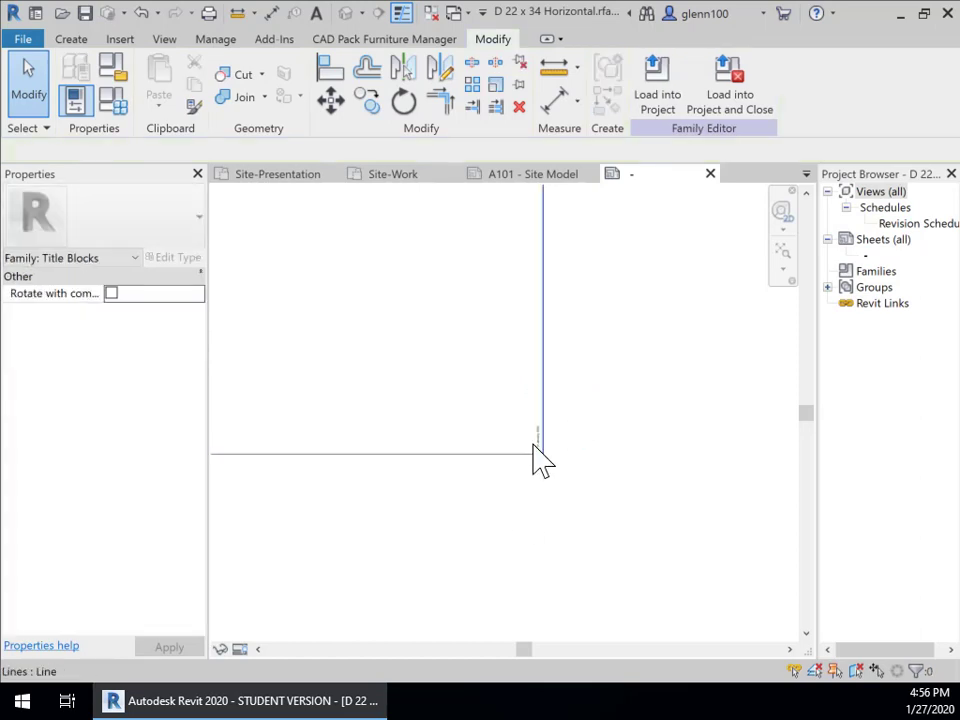
scroll(540, 468, up, 5)
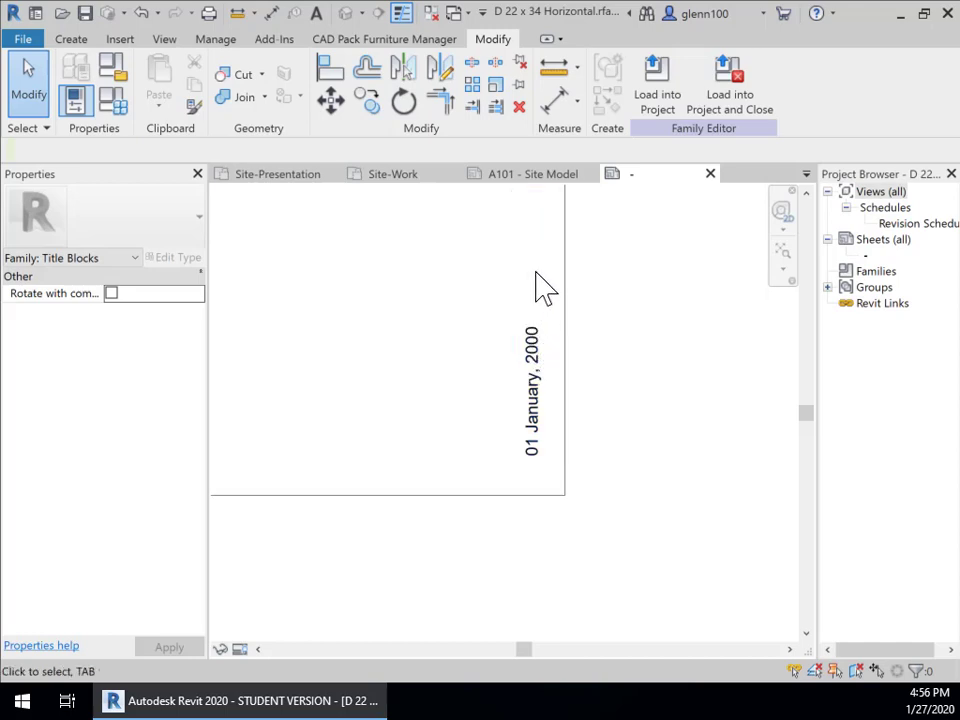
- Place an aligned dimension between the sheet outline's left and right edges, positioned just above its upper edge
scroll(439, 401, down, 3)
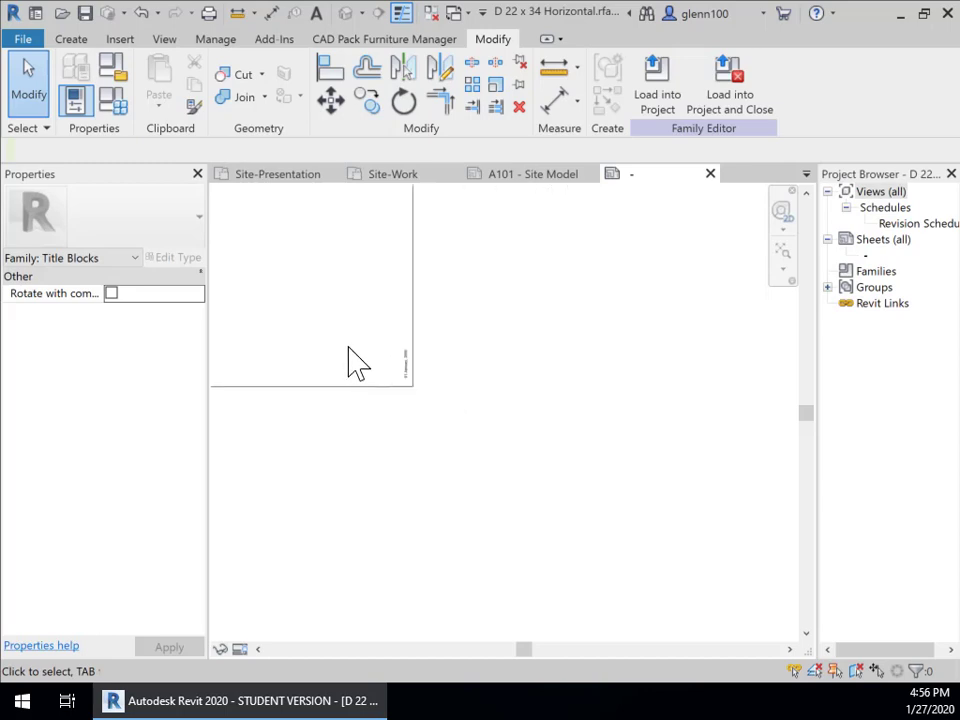
middle_drag(358, 365, 529, 369)
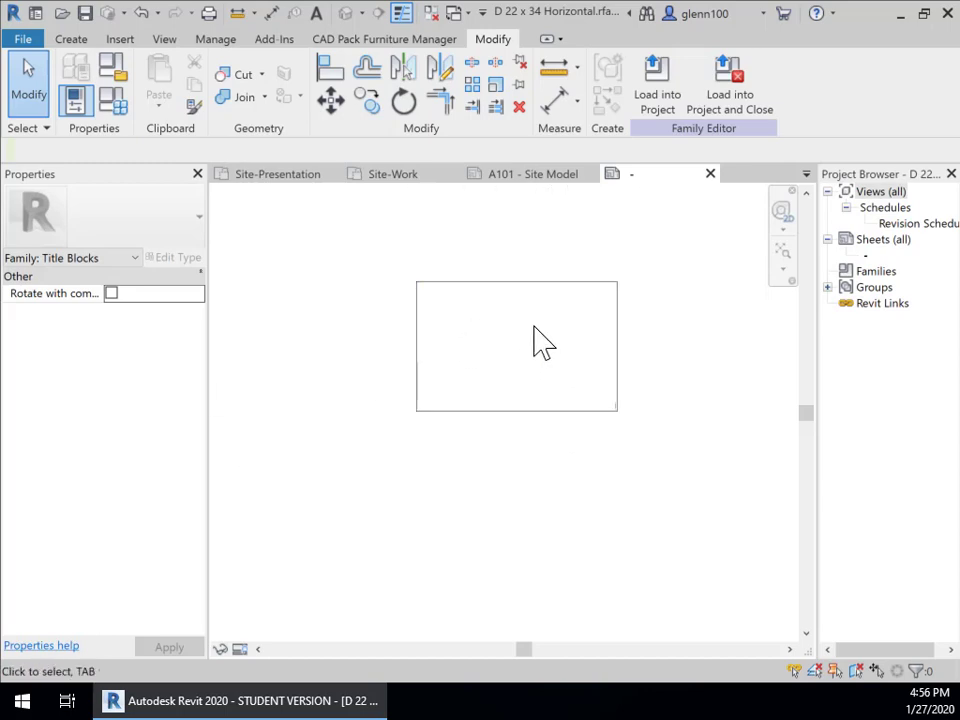
scroll(488, 336, up, 2)
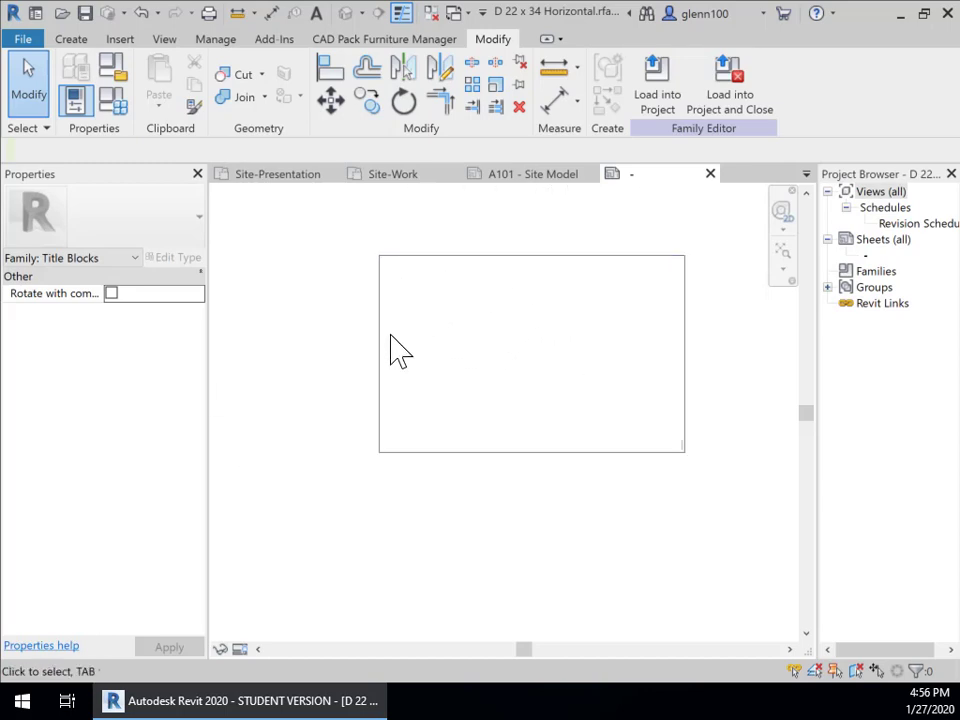
click(270, 13)
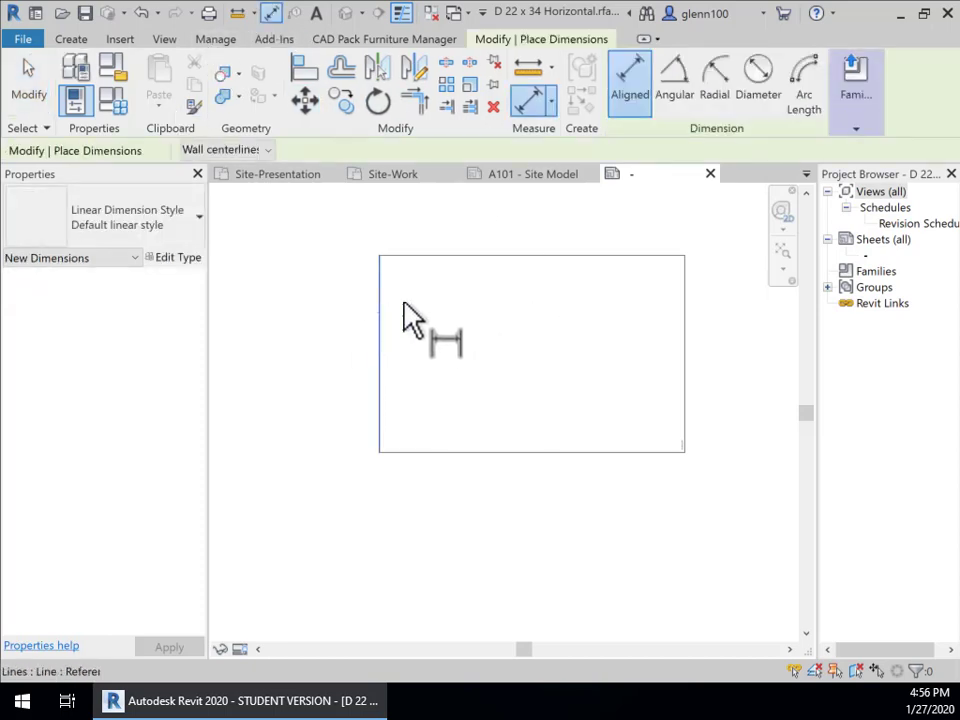
click(381, 312)
click(683, 317)
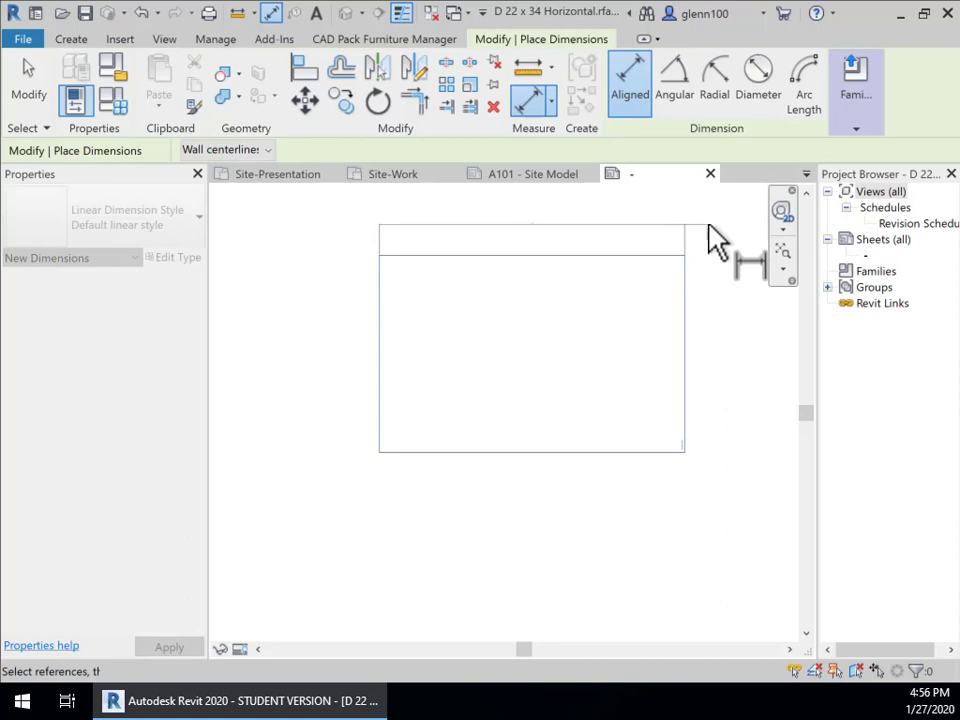
click(595, 250)
scroll(540, 240, up, 5)
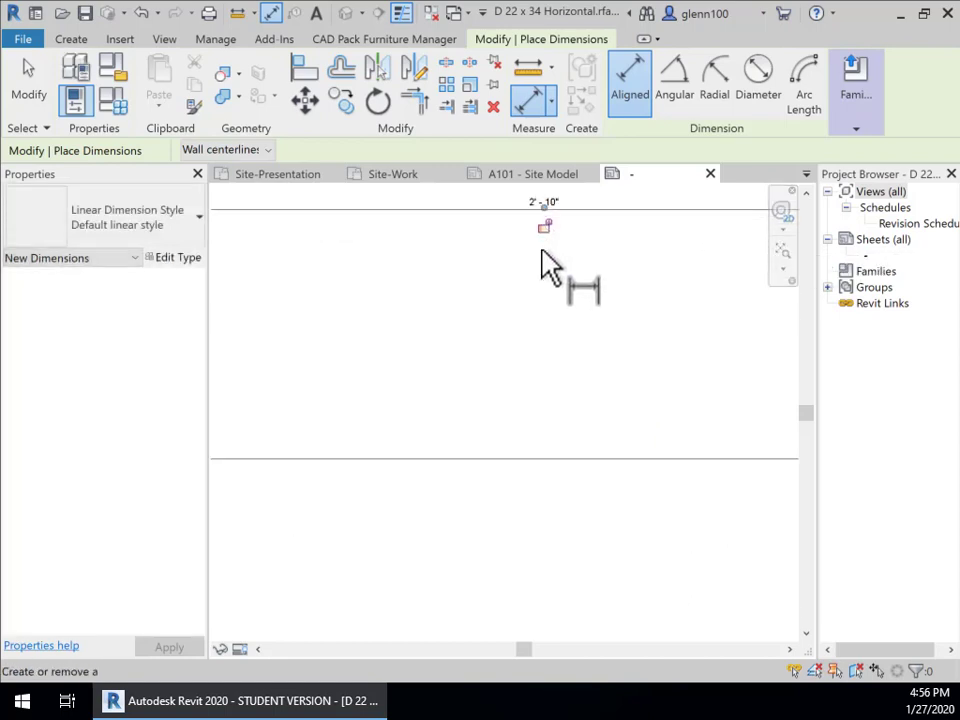
scroll(540, 300, down, 5)
middle_drag(551, 377, 499, 338)
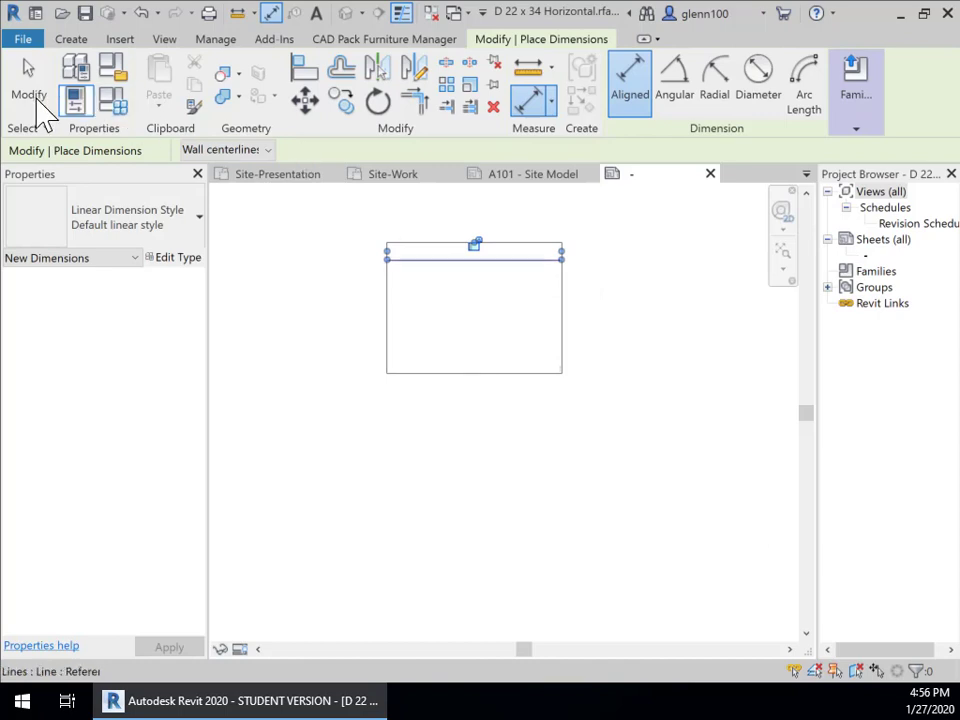
- Set the width of the sheet outline to 36" by repositioning its right edge
click(34, 100)
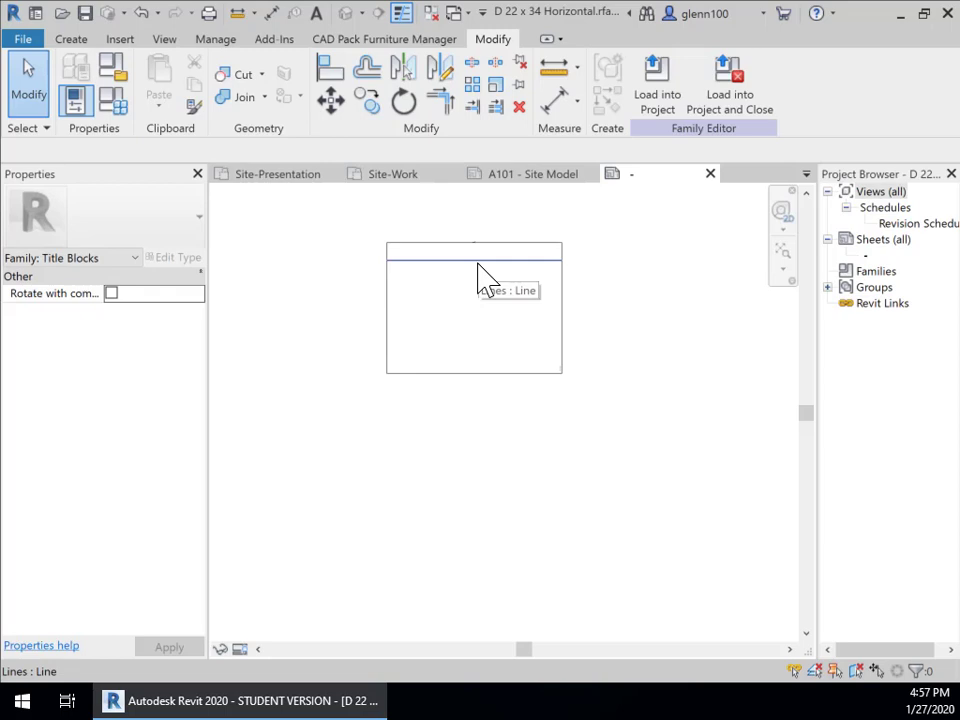
click(561, 310)
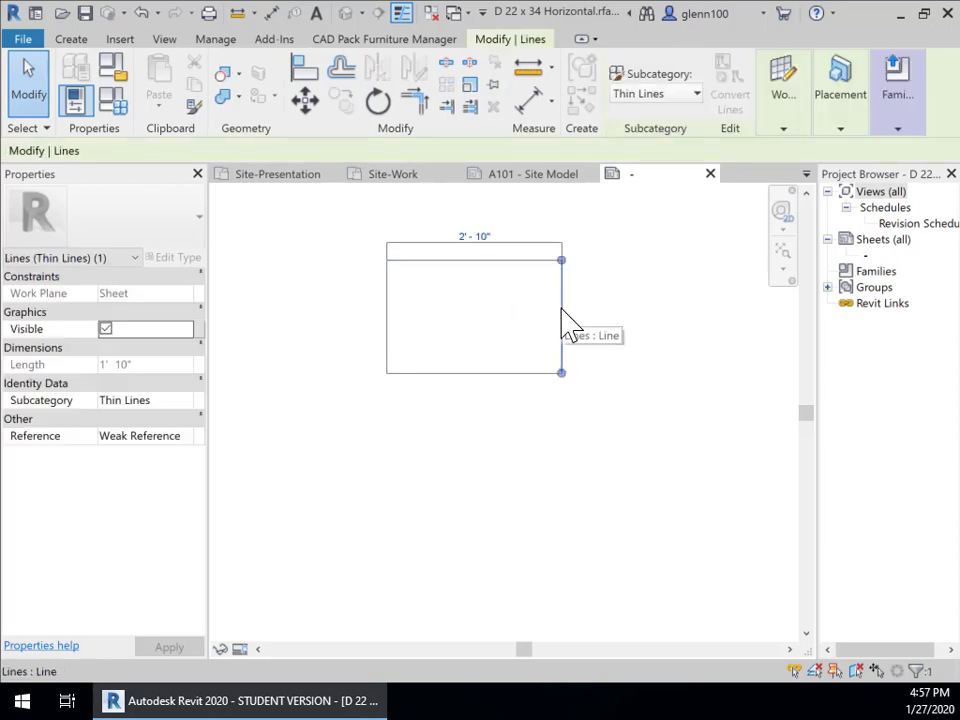
click(476, 237)
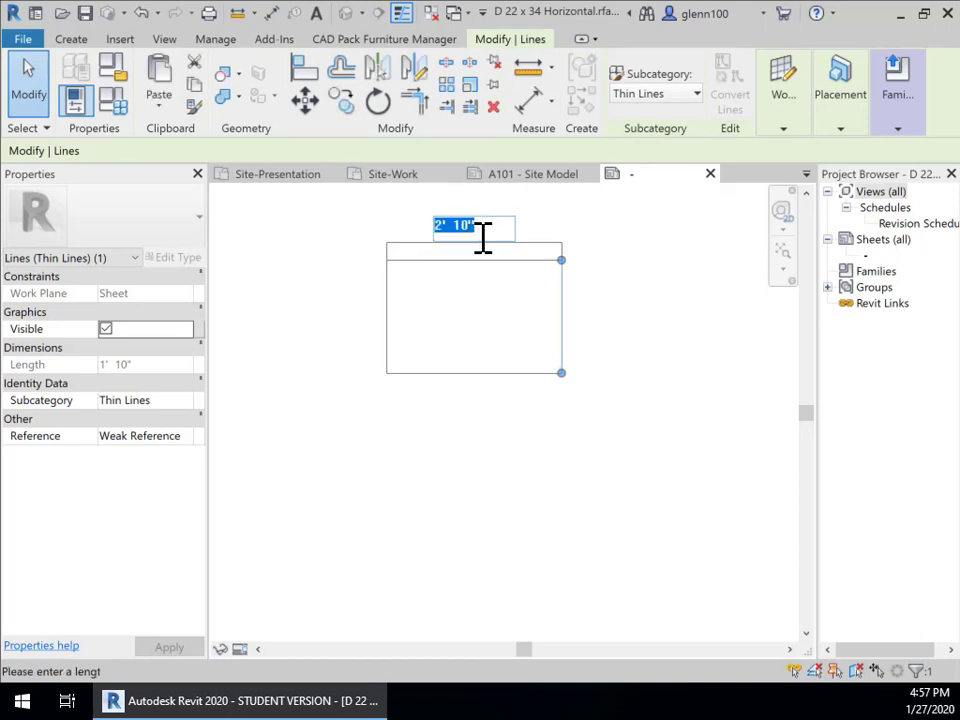
text(36")
key(Return)
click(600, 313)
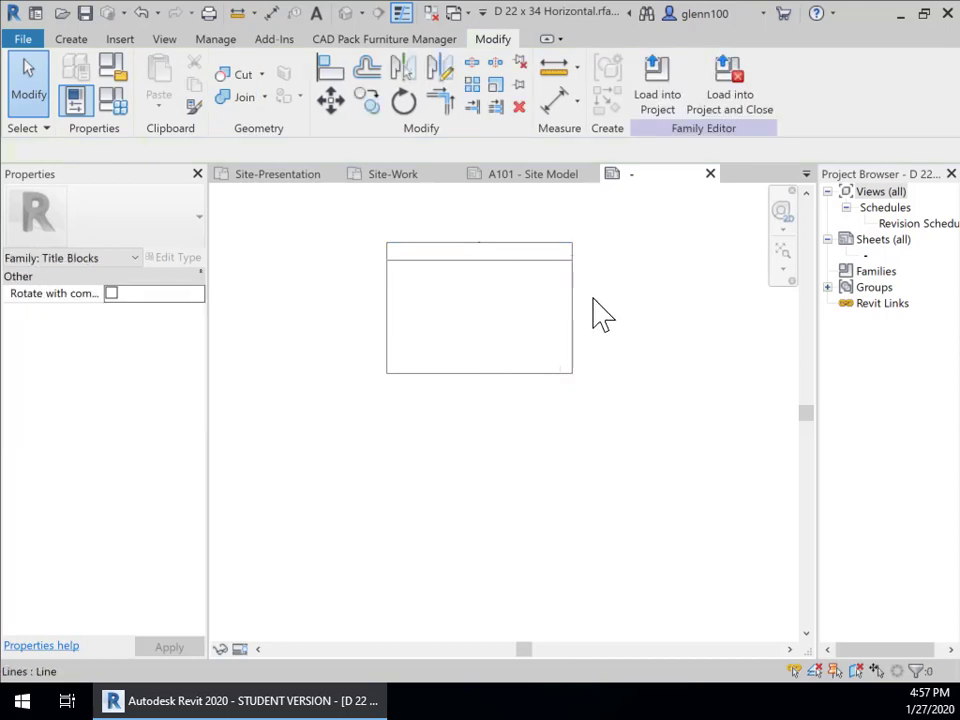
- Set the height of the sheet outline to 72" by repositioning its upper edge
click(509, 375)
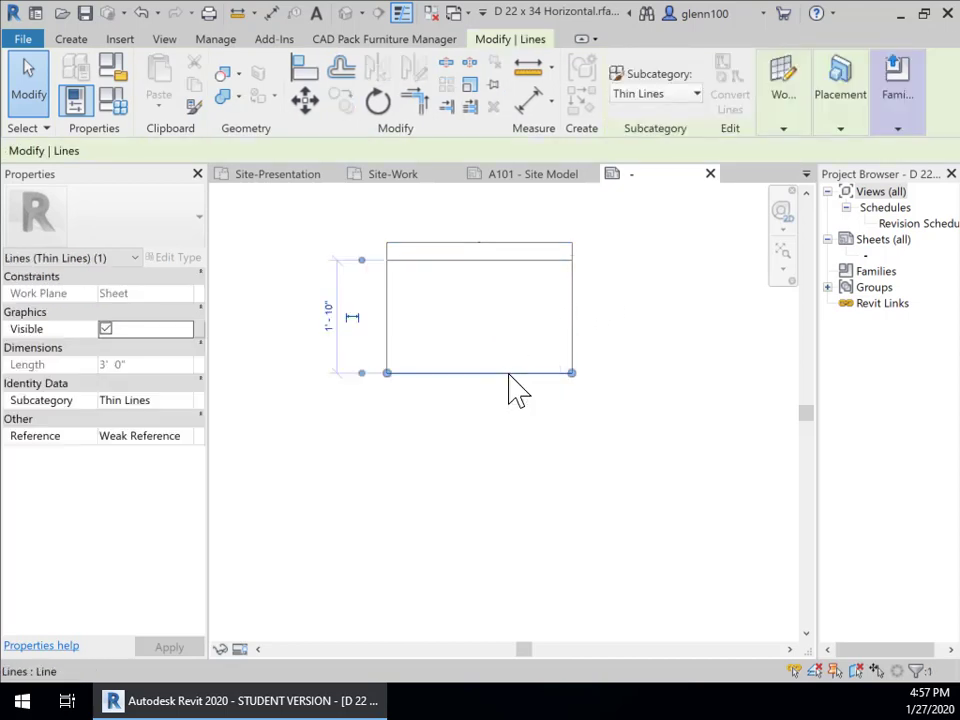
click(490, 260)
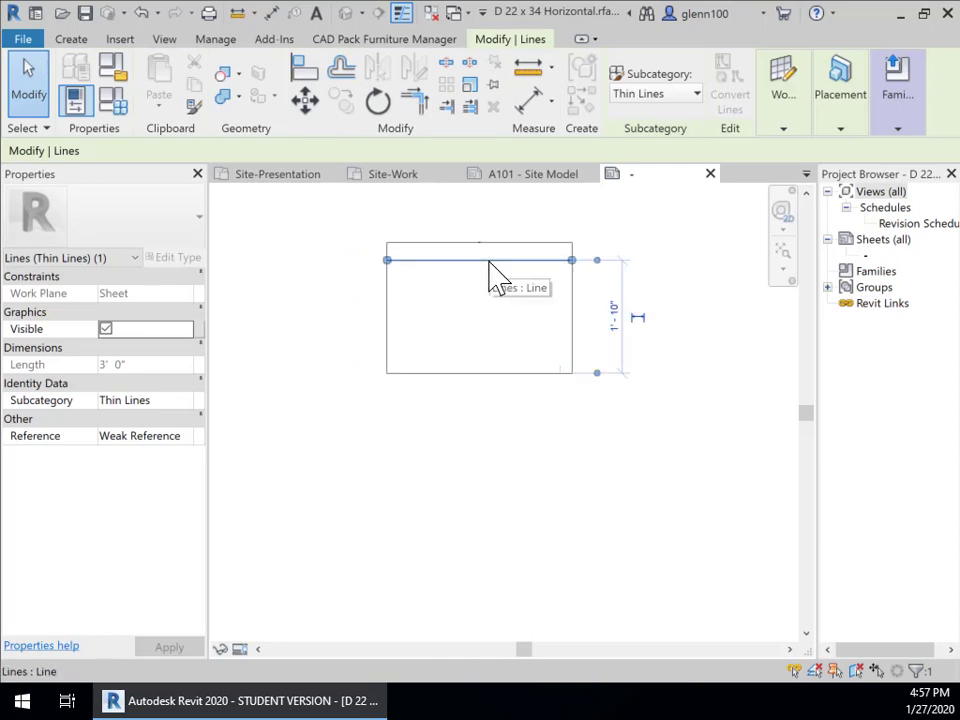
click(614, 326)
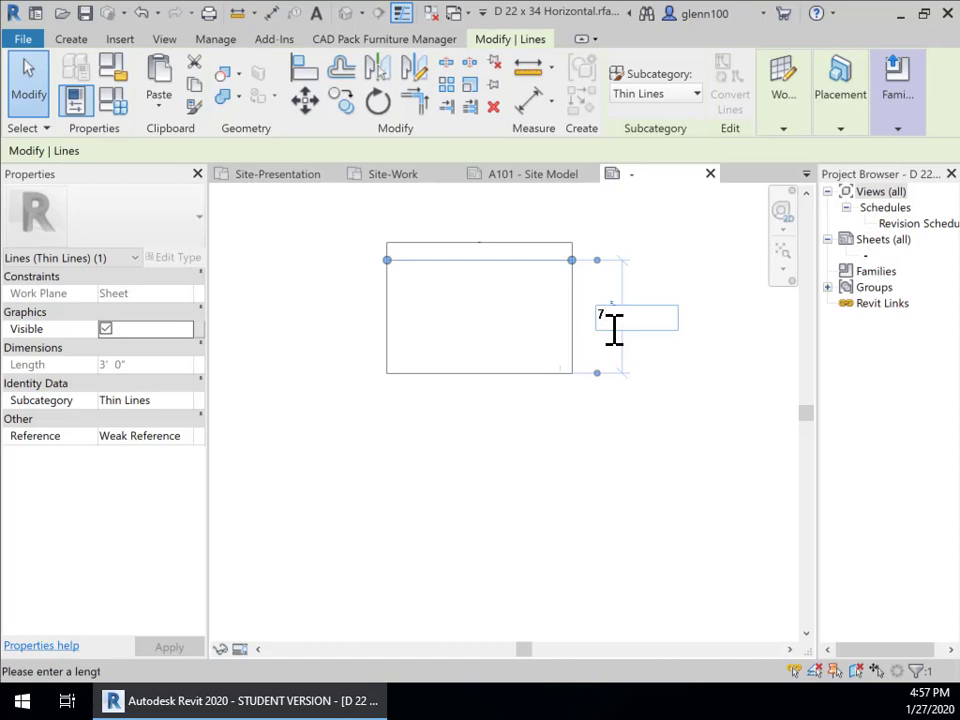
text(72)
key(Return)
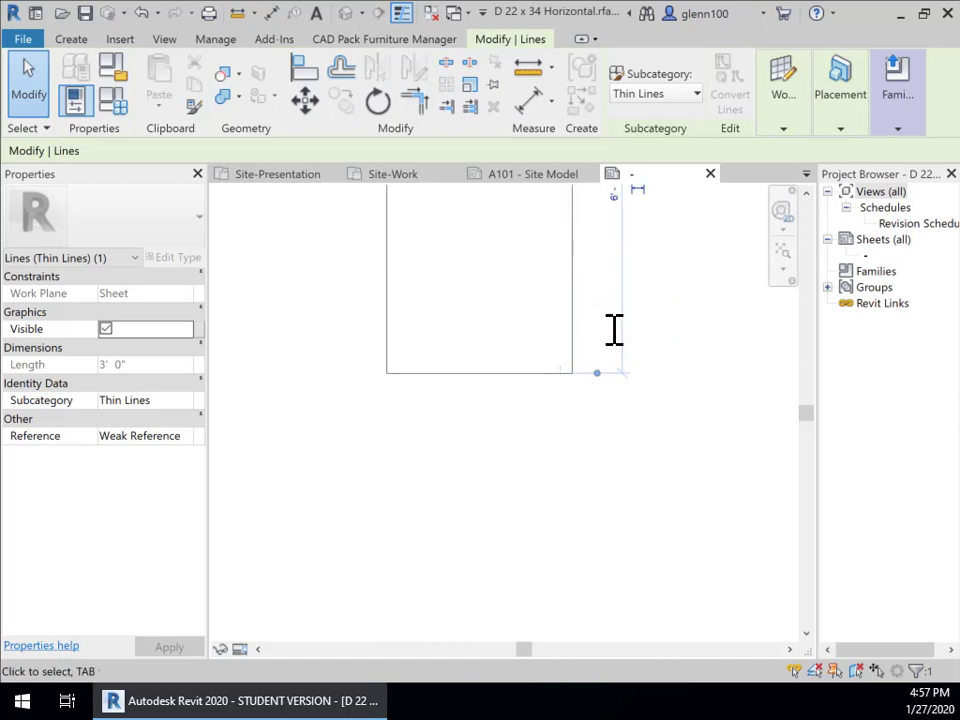
scroll(559, 332, down, 1)
middle_drag(491, 285, 499, 465)
scroll(499, 465, down, 1)
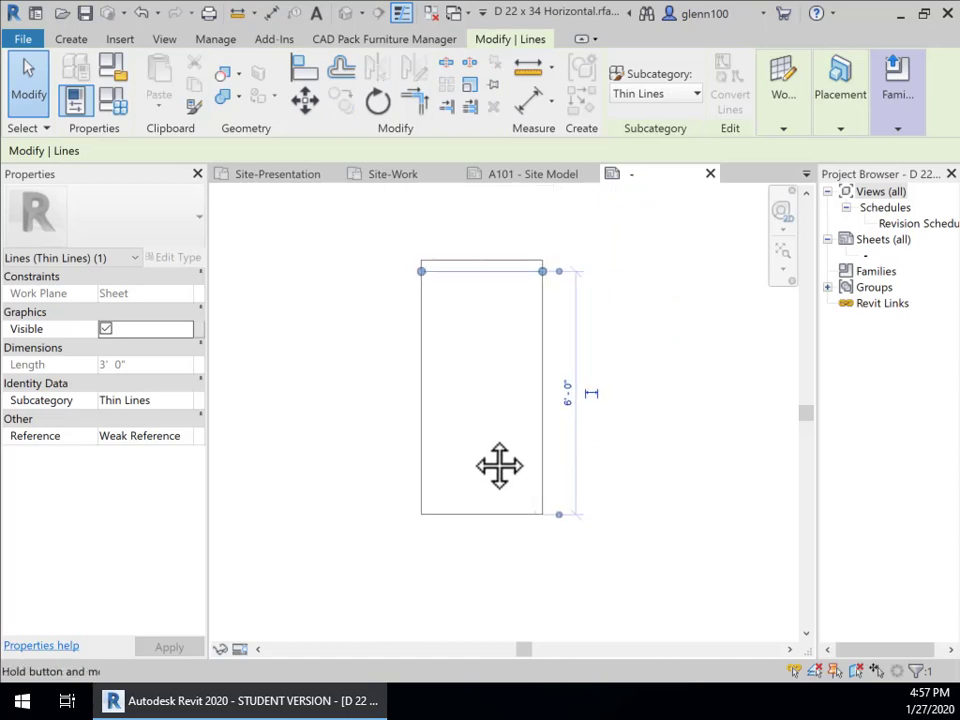
scroll(483, 301, up, 3)
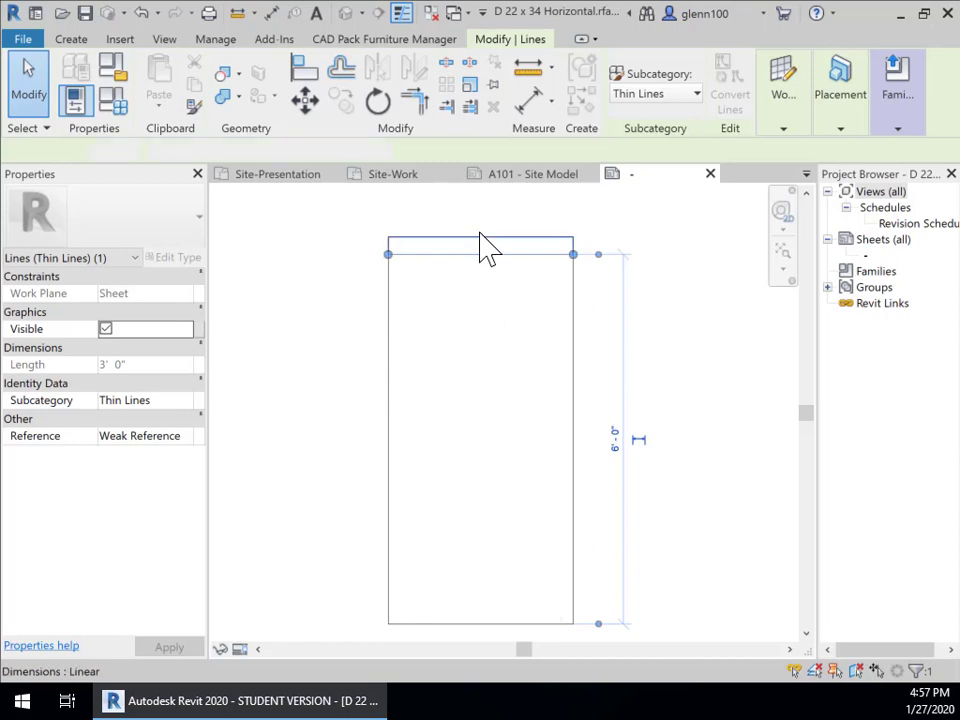
- Delete the aligned width dimension above the sheet outline's upper edge
click(480, 234)
key(Delete)
scroll(478, 416, down, 1)
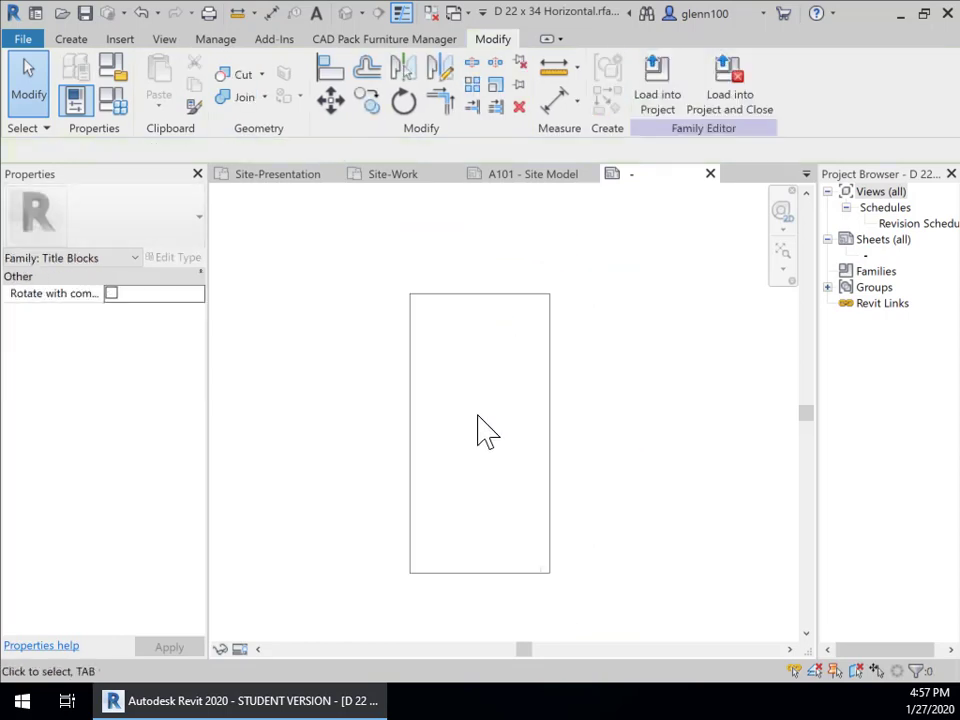
scroll(477, 418, up, 2)
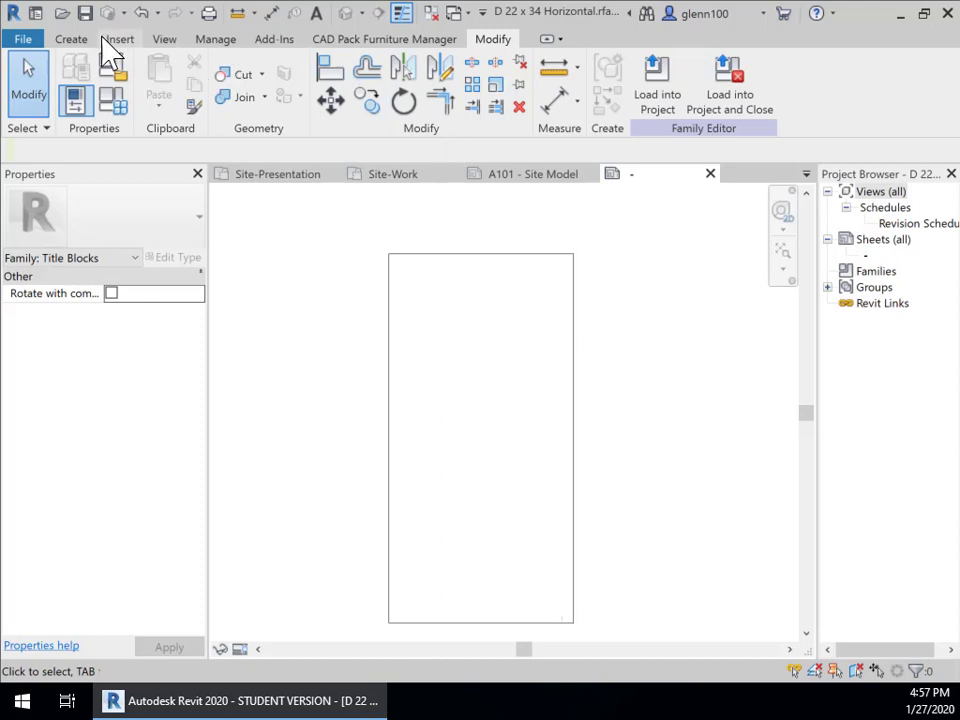
click(70, 39)
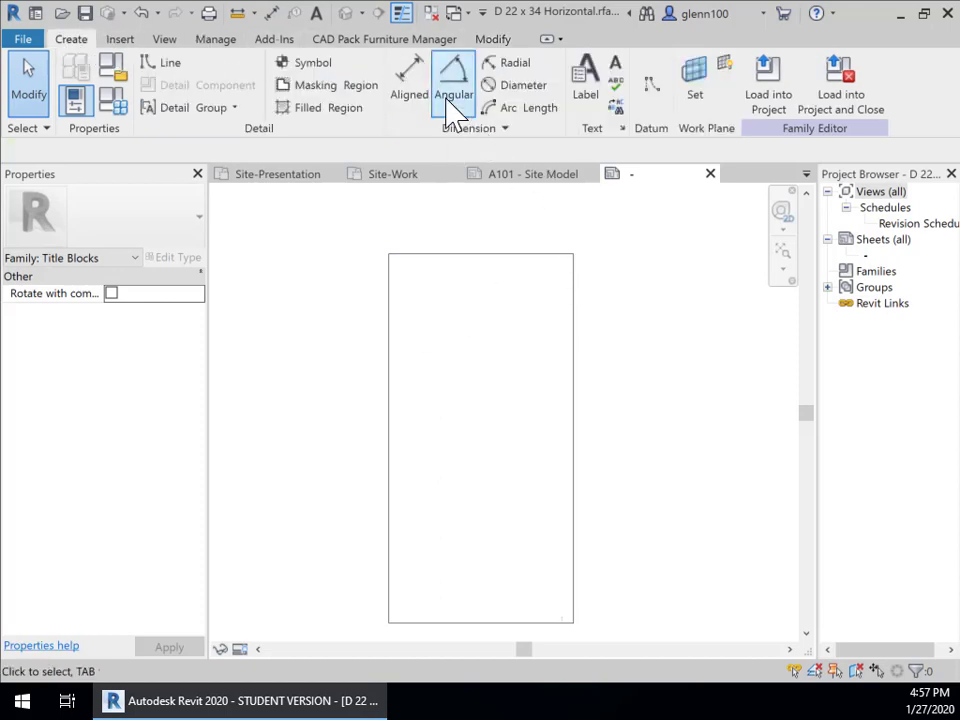
click(172, 64)
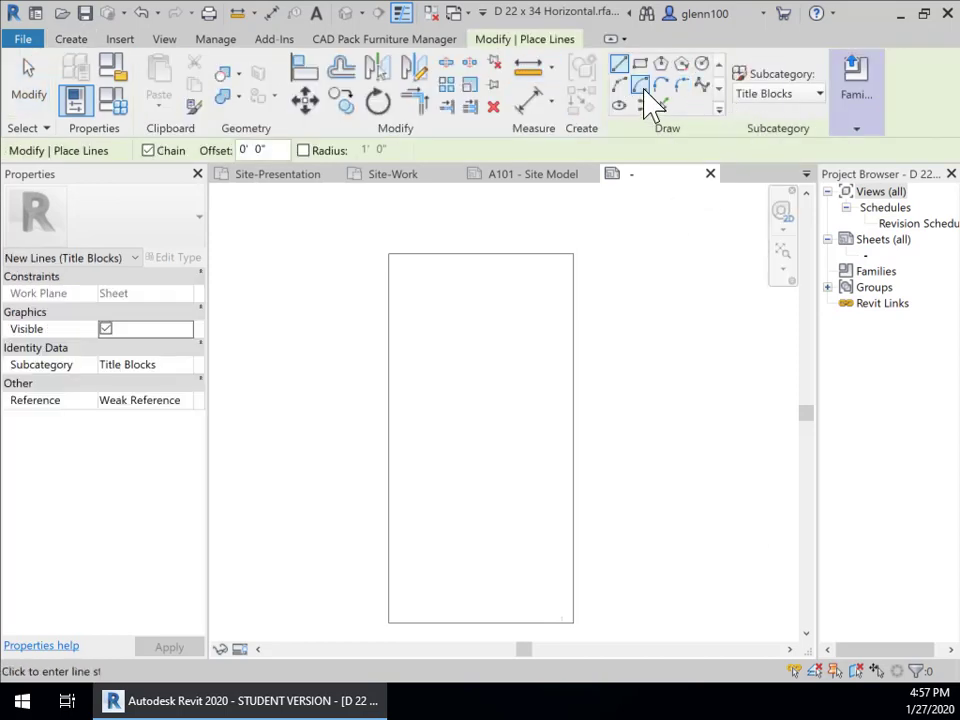
click(770, 95)
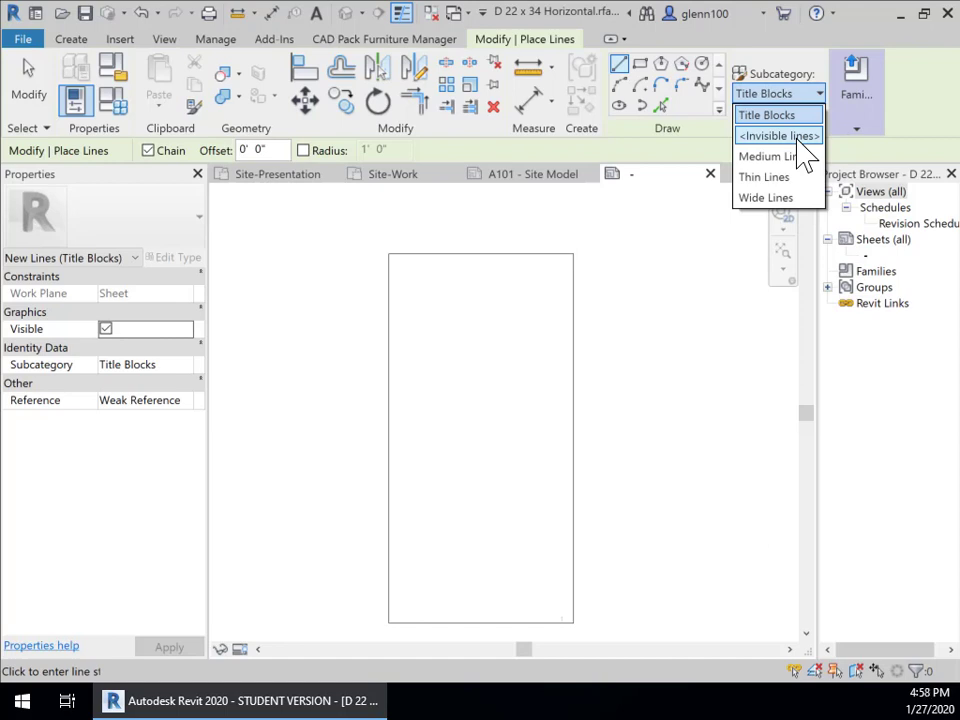
click(779, 136)
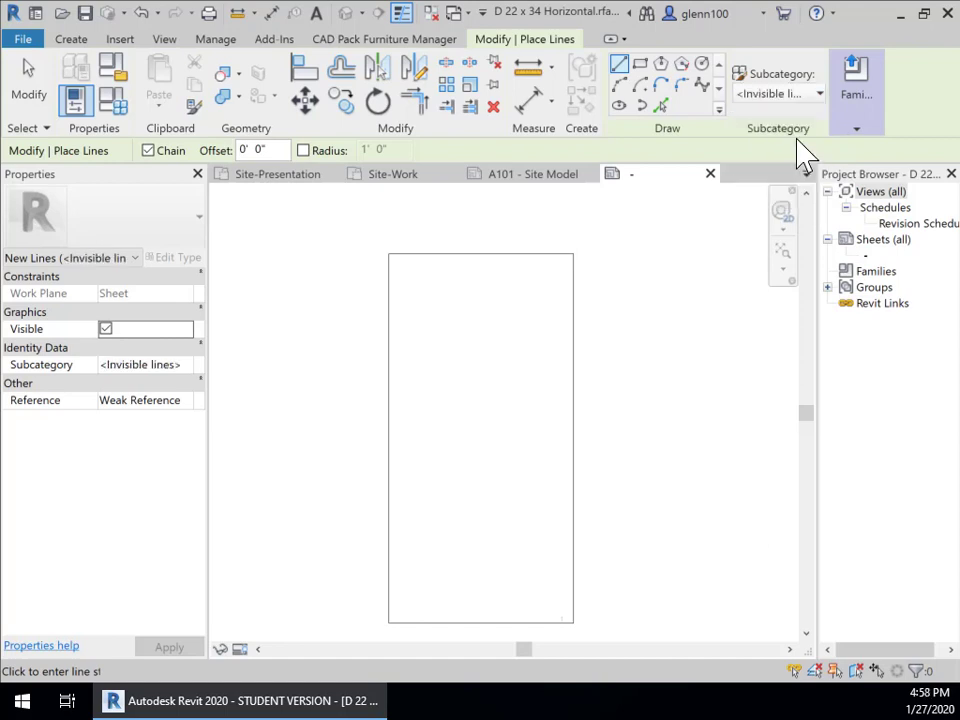
- Offset copies of all four sheet outline edges inward by 1/2" to form an inner border
click(346, 88)
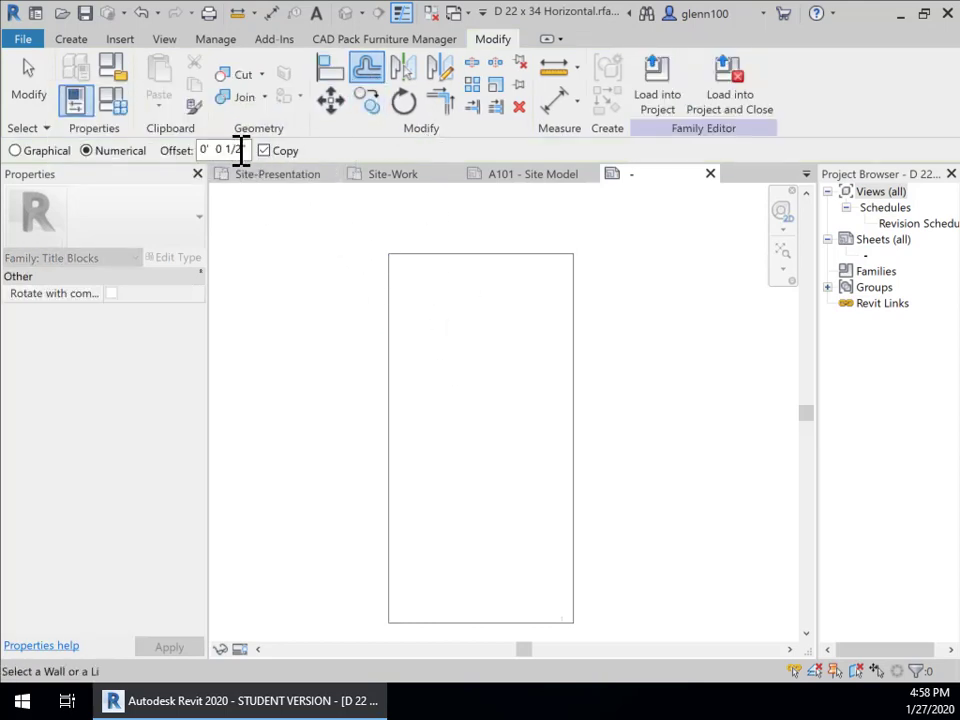
scroll(458, 300, up, 2)
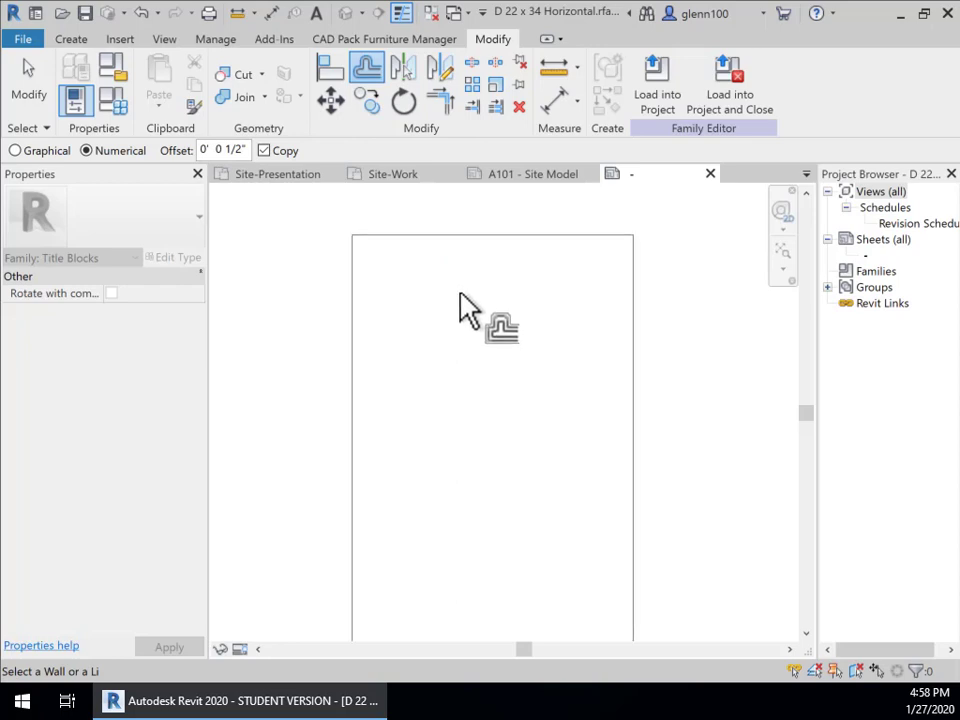
scroll(460, 308, up, 1)
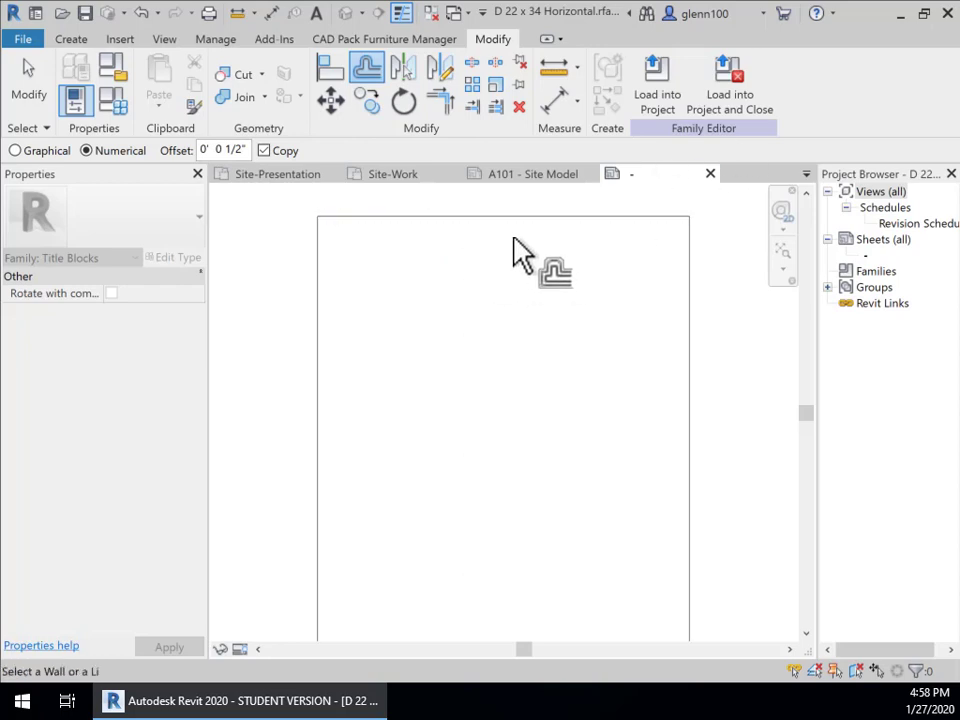
click(512, 238)
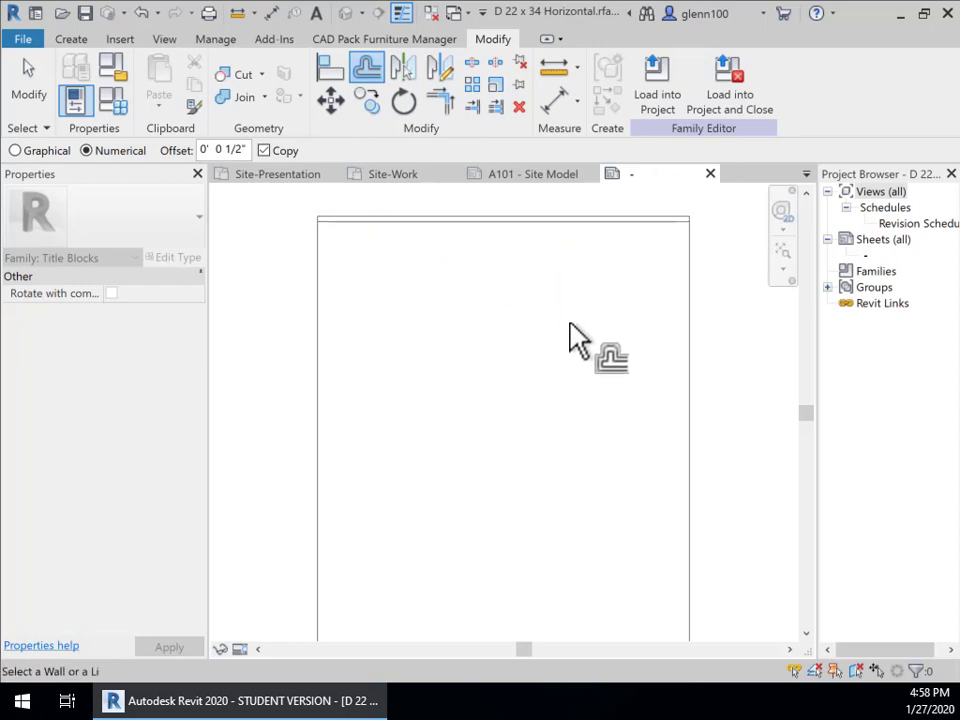
click(323, 337)
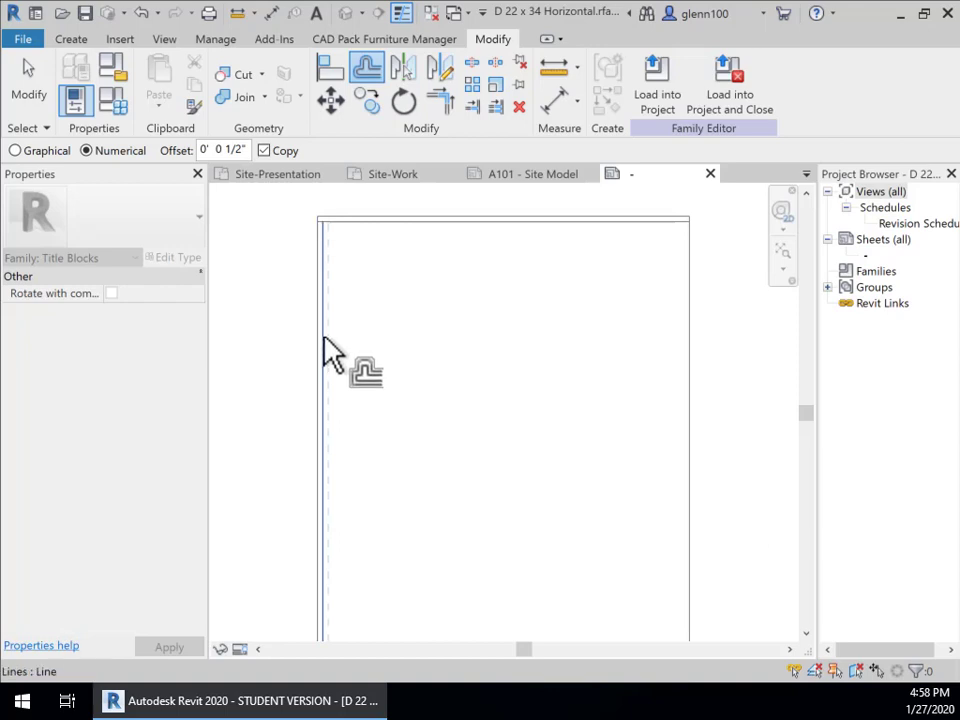
scroll(457, 405, down, 1)
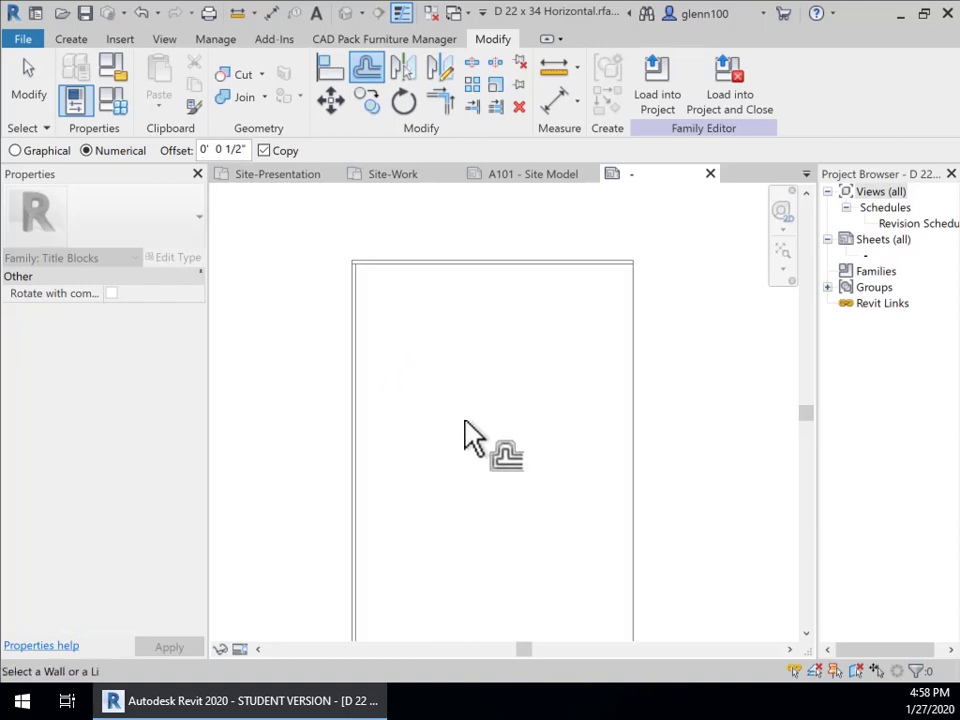
scroll(465, 421, down, 1)
middle_drag(465, 421, 444, 214)
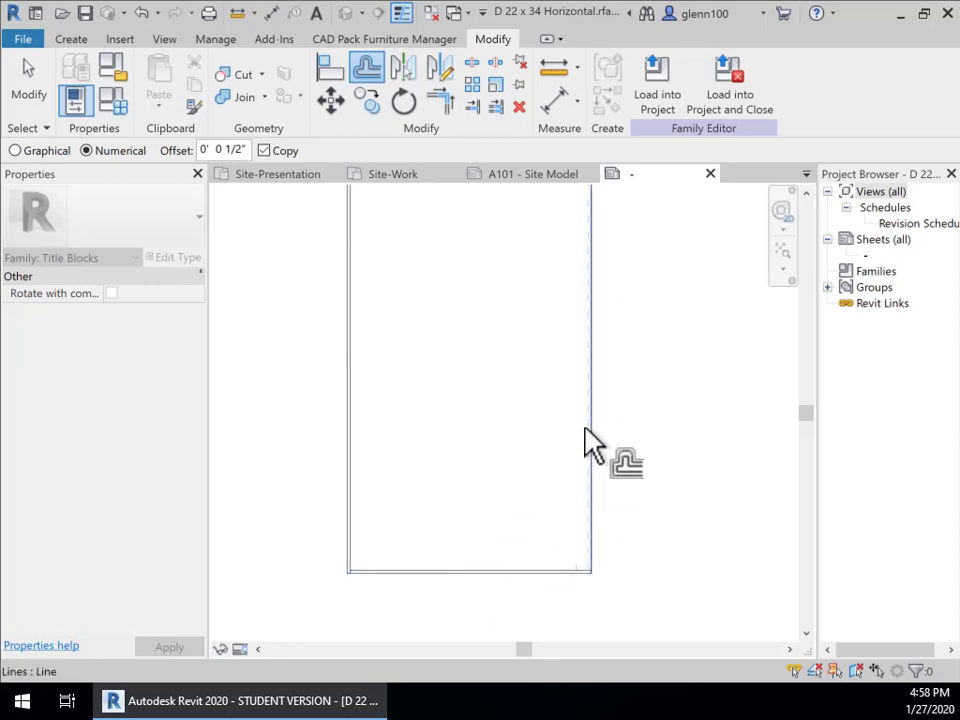
scroll(528, 415, down, 1)
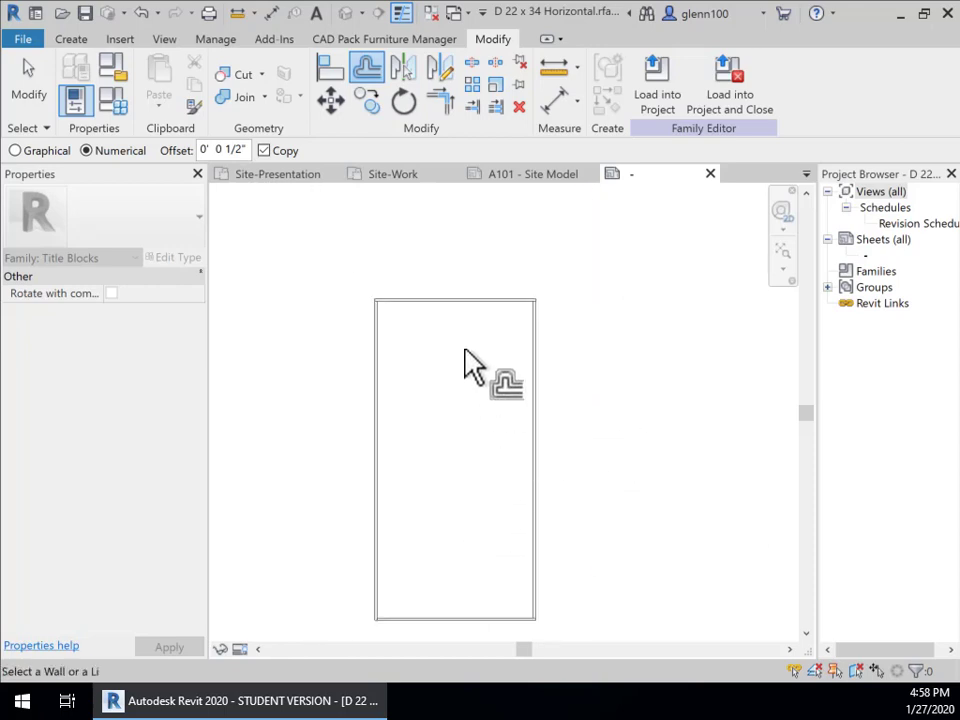
key(Escape)
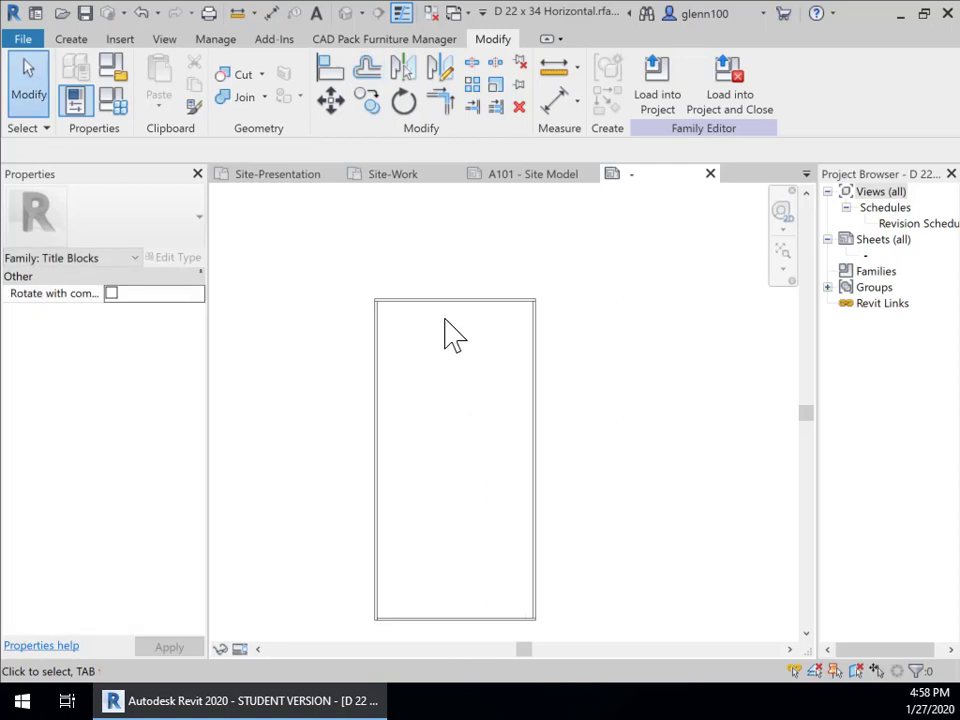
- Assign the four inner border lines to the <Invisible lines> subcategory
click(441, 302)
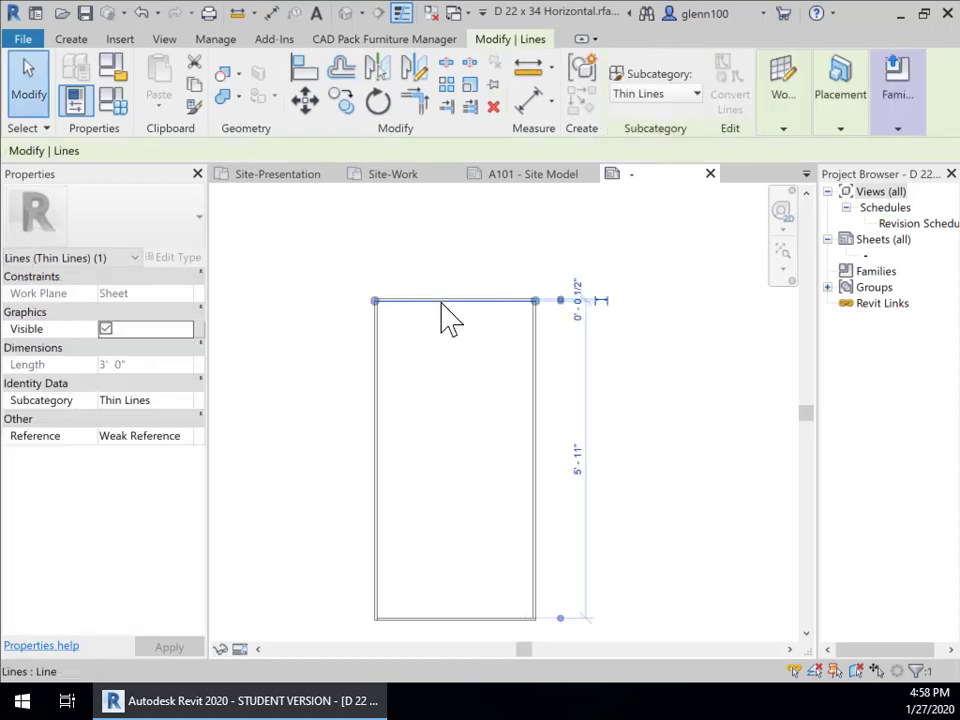
ctrl+click(380, 370)
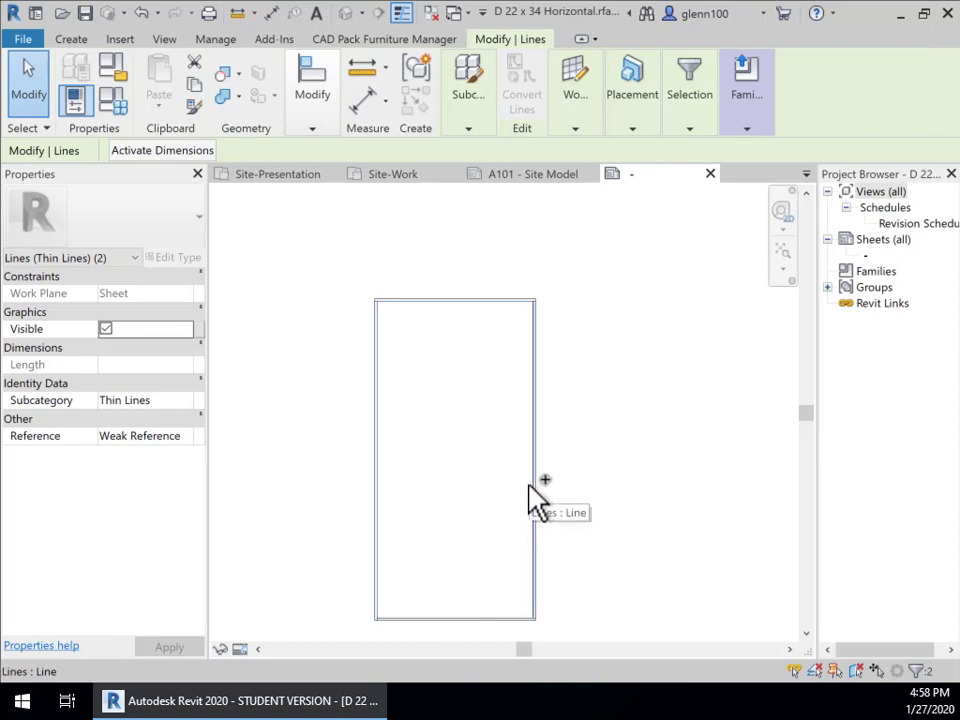
ctrl+click(532, 490)
ctrl+click(495, 616)
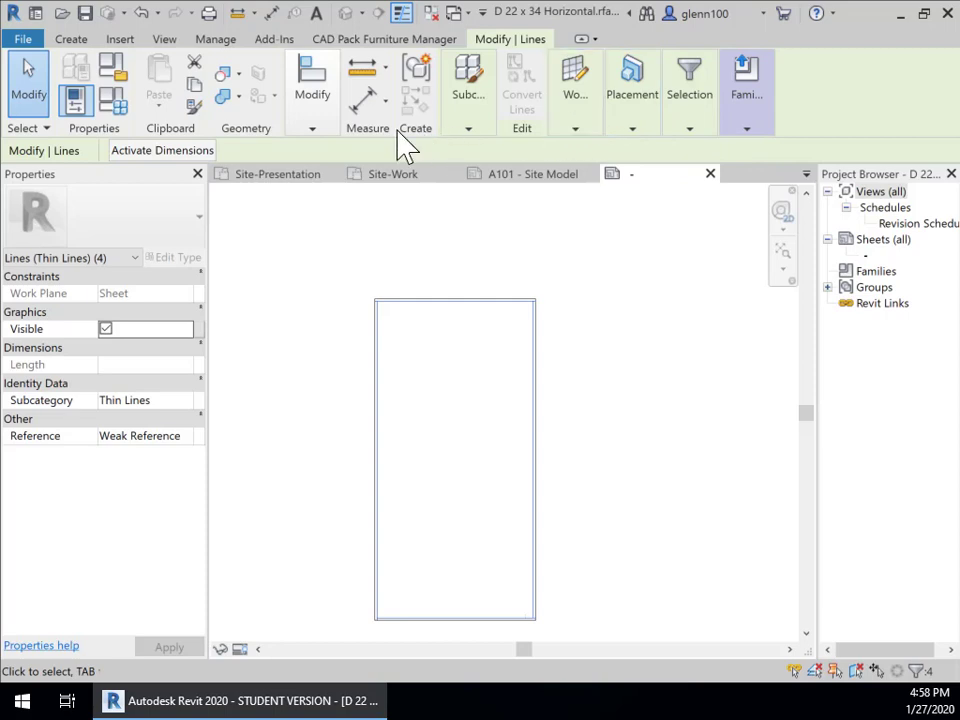
click(313, 125)
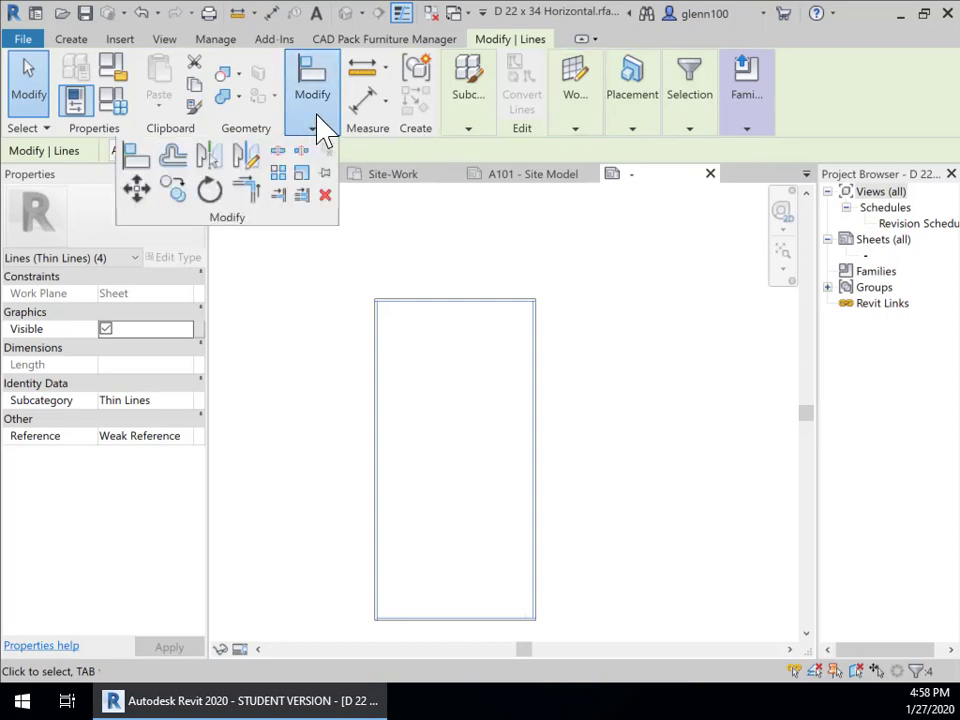
click(471, 139)
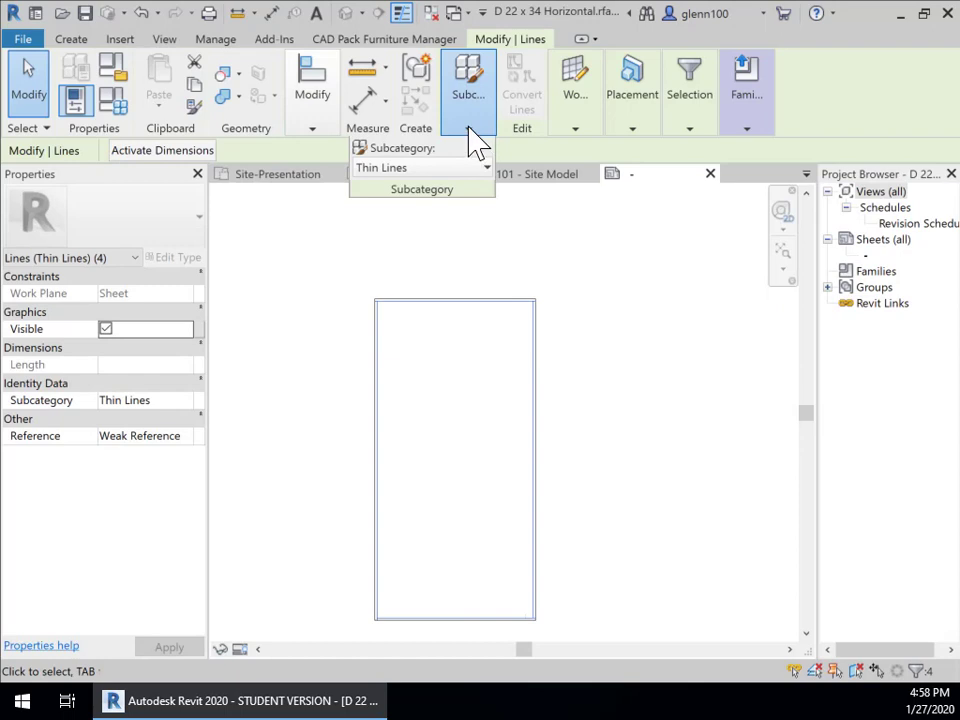
click(411, 167)
click(431, 209)
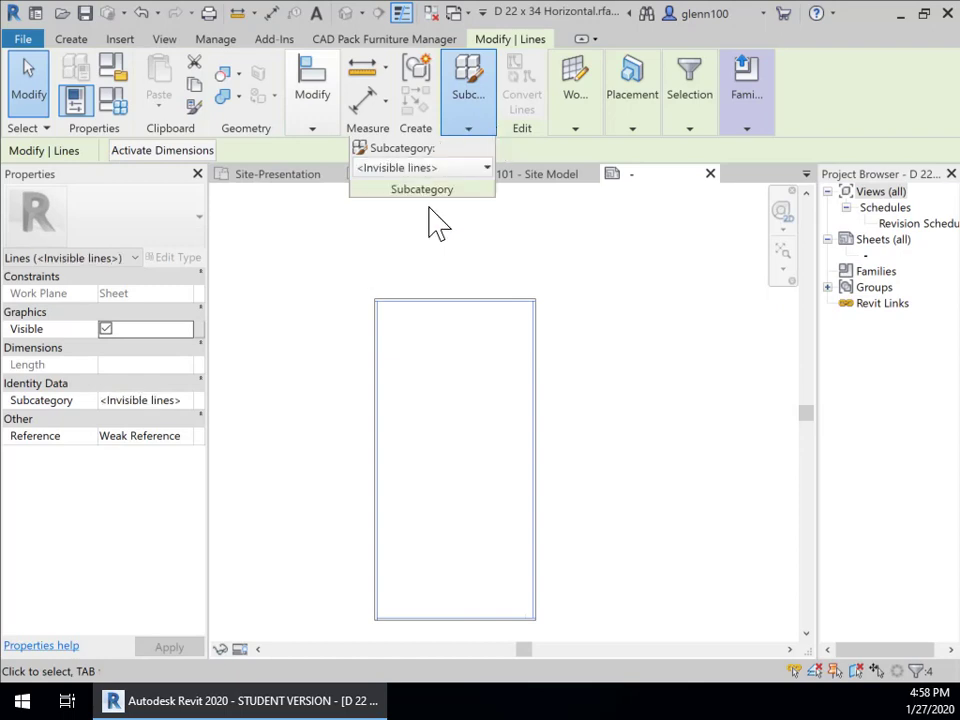
key(Escape)
- Offset a copy of the inner border's upper line 2" downward to form a header guide line
scroll(431, 313, up, 4)
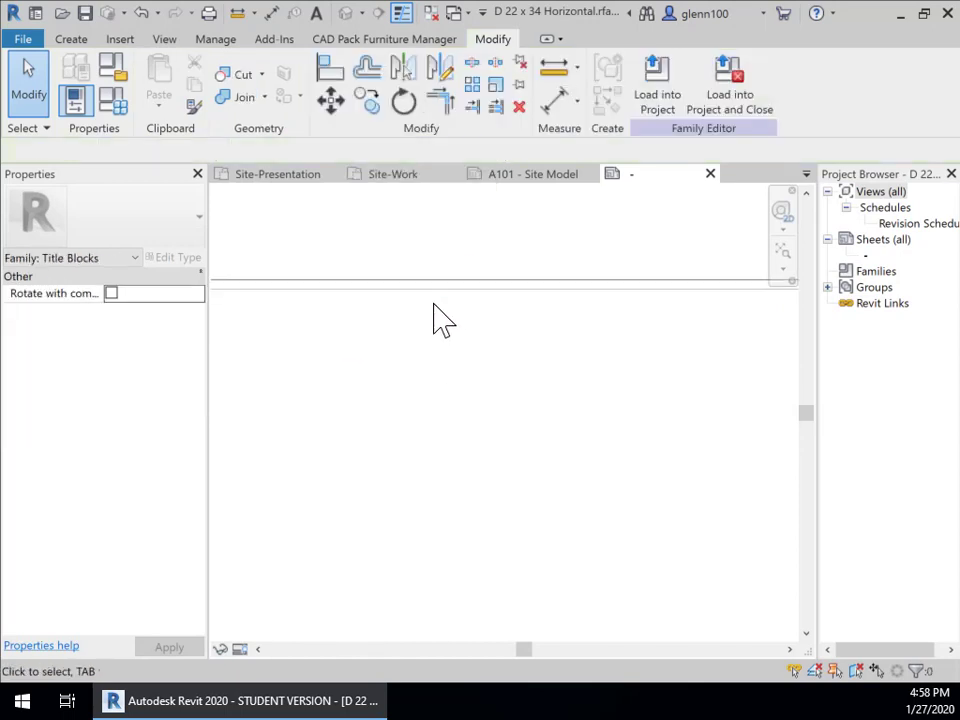
middle_drag(572, 371, 507, 336)
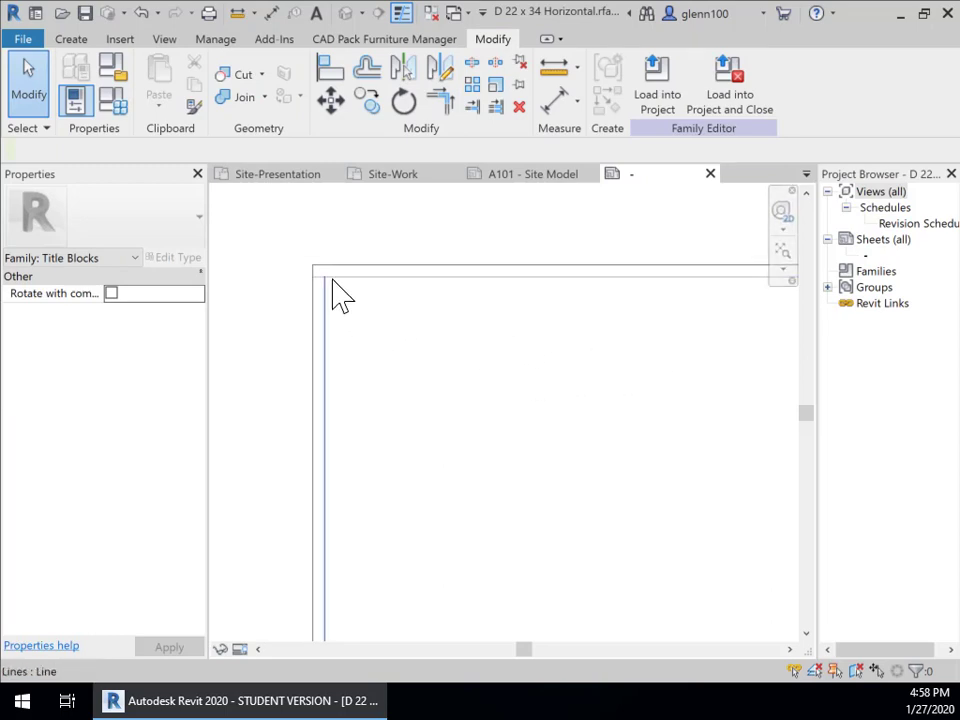
scroll(520, 415, down, 3)
middle_drag(525, 422, 429, 343)
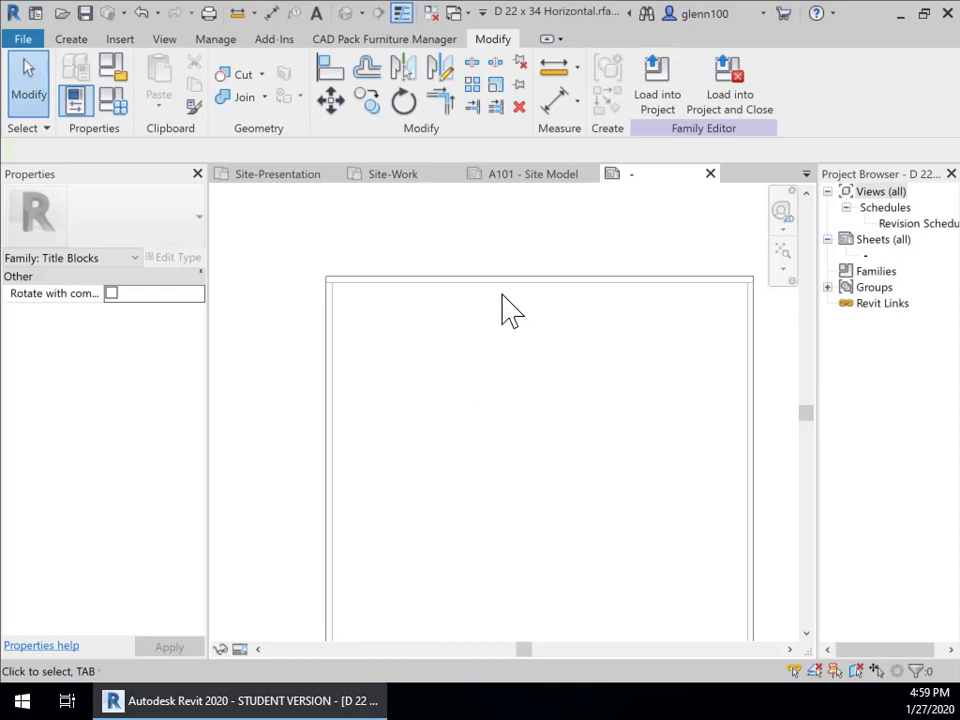
click(368, 72)
drag(252, 150, 173, 152)
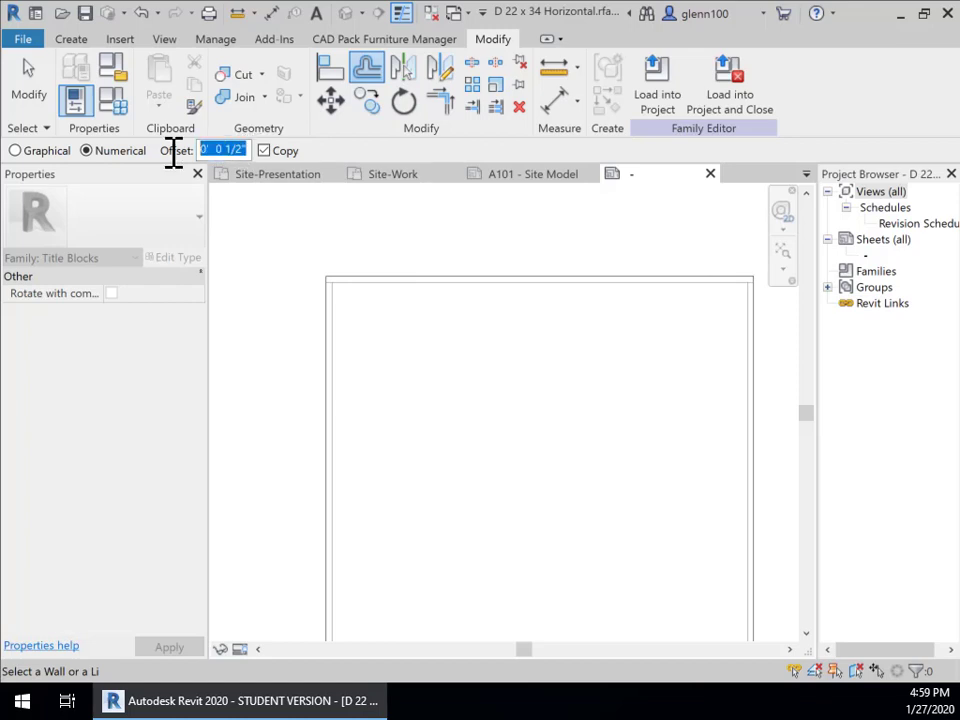
text(2)
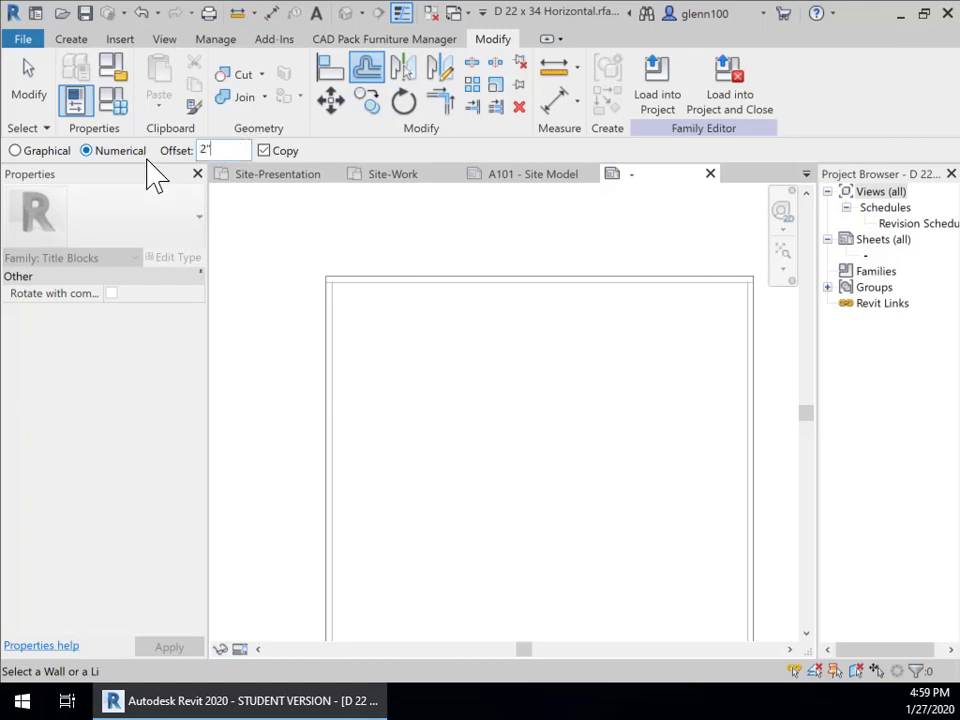
key(Return)
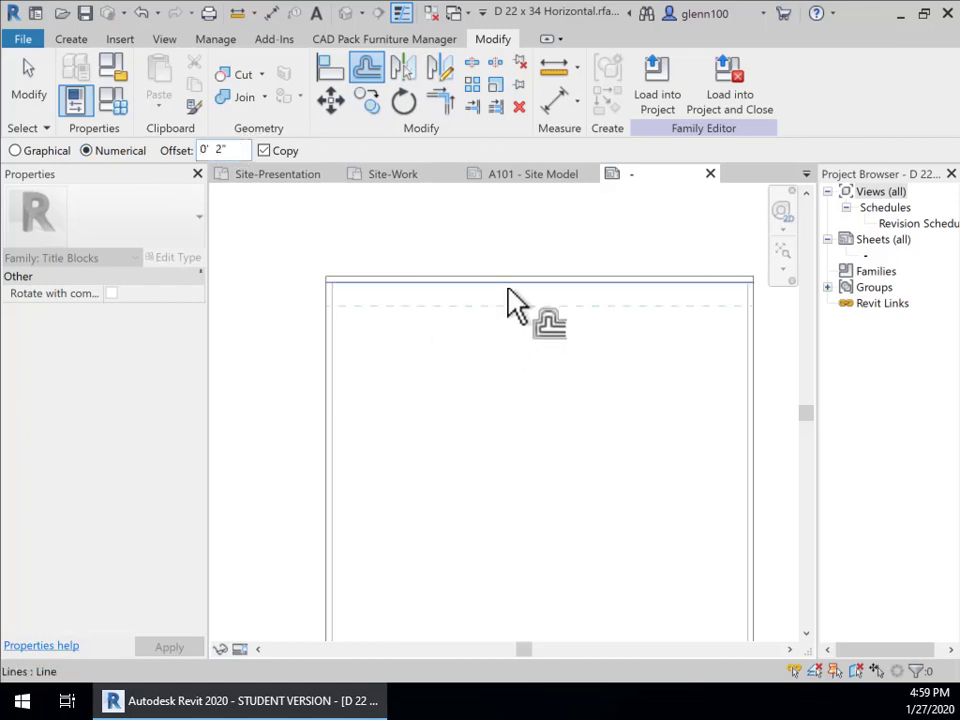
scroll(482, 395, up, 3)
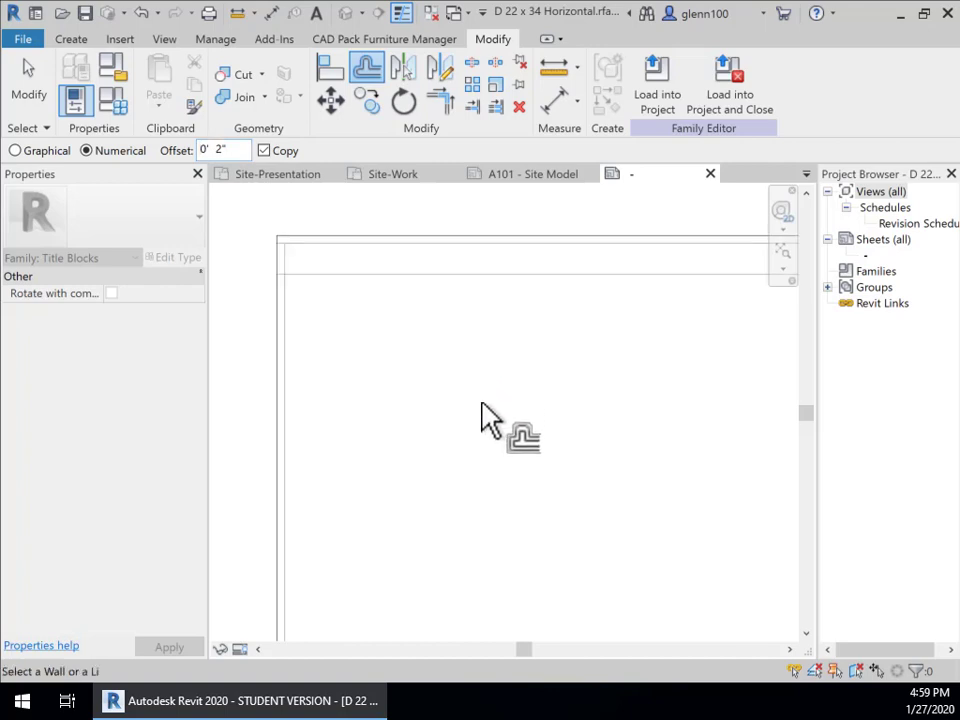
key(Escape)
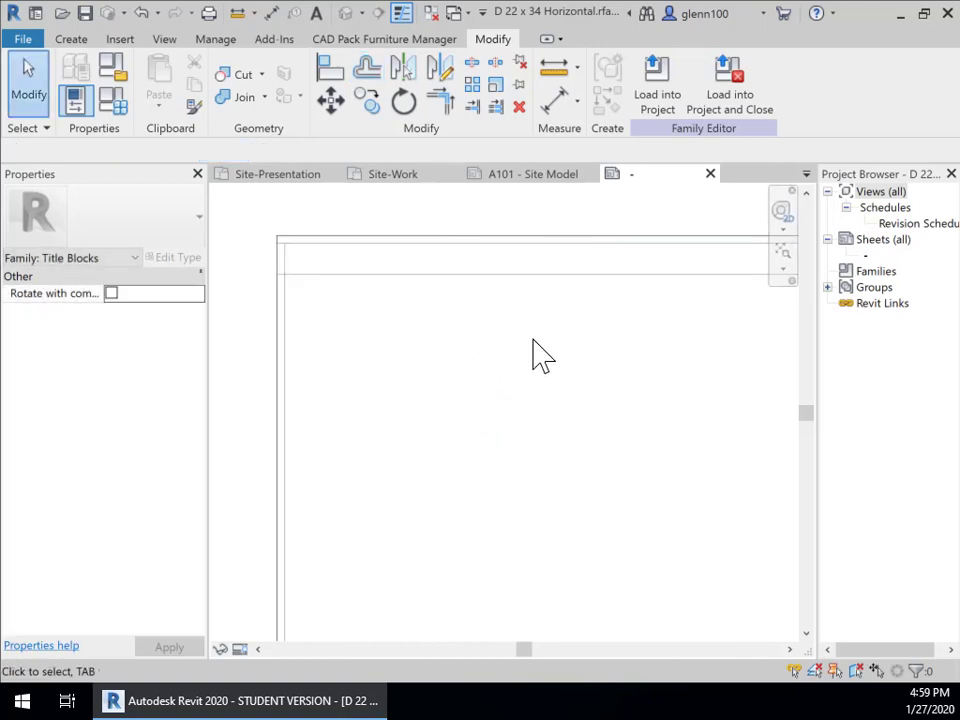
scroll(538, 365, down, 4)
middle_drag(538, 369, 498, 335)
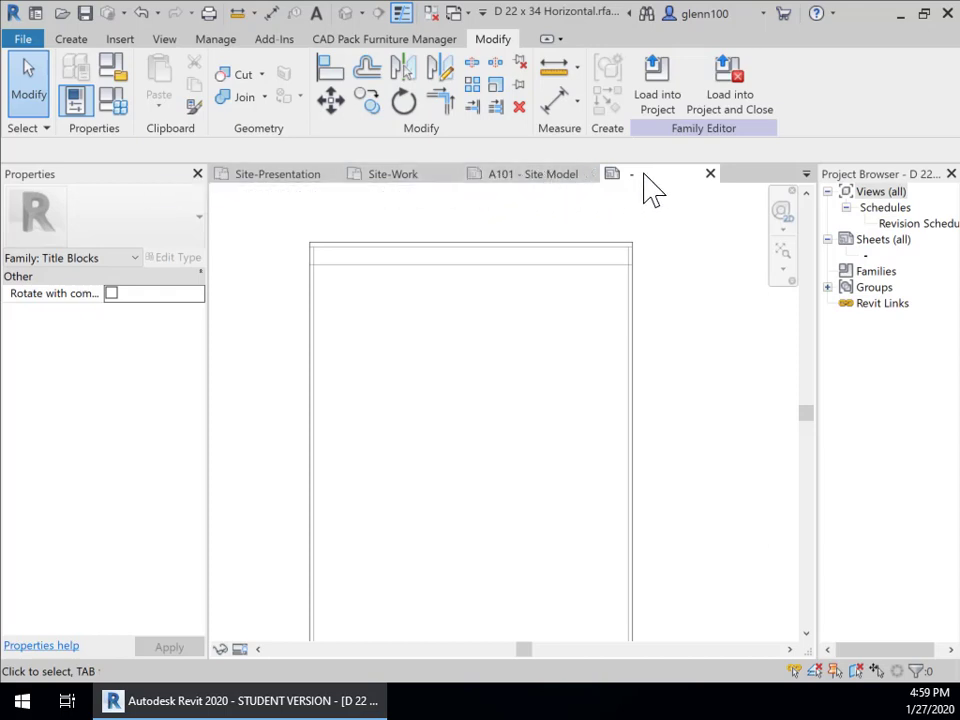
- Examine the header text on sheet A101 - Site Model and the Project Information parameters that supply its values
click(510, 176)
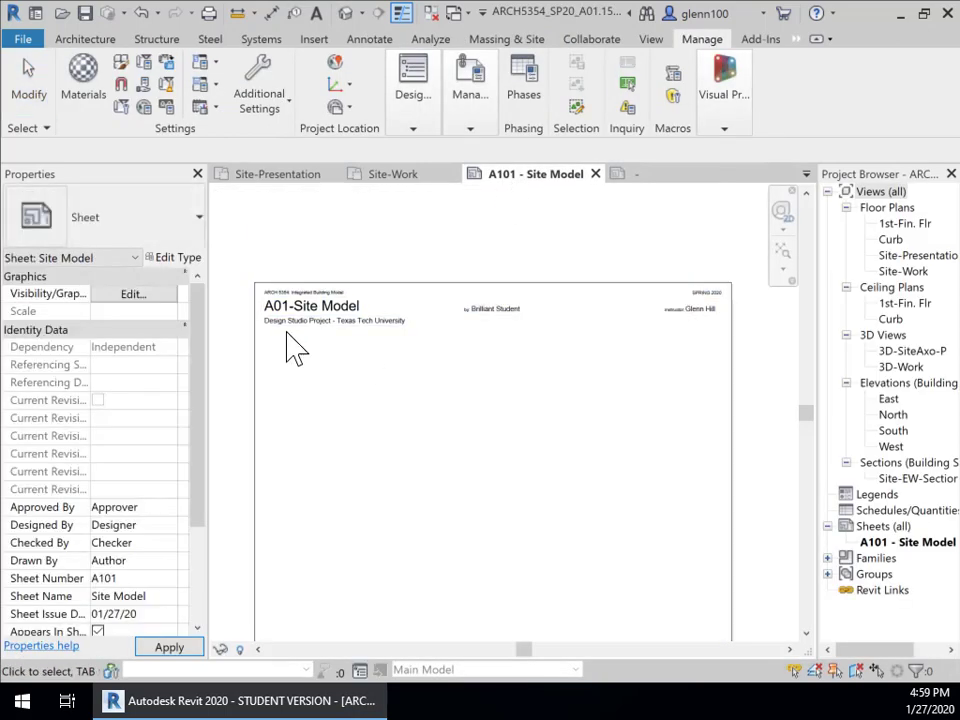
scroll(340, 337, up, 2)
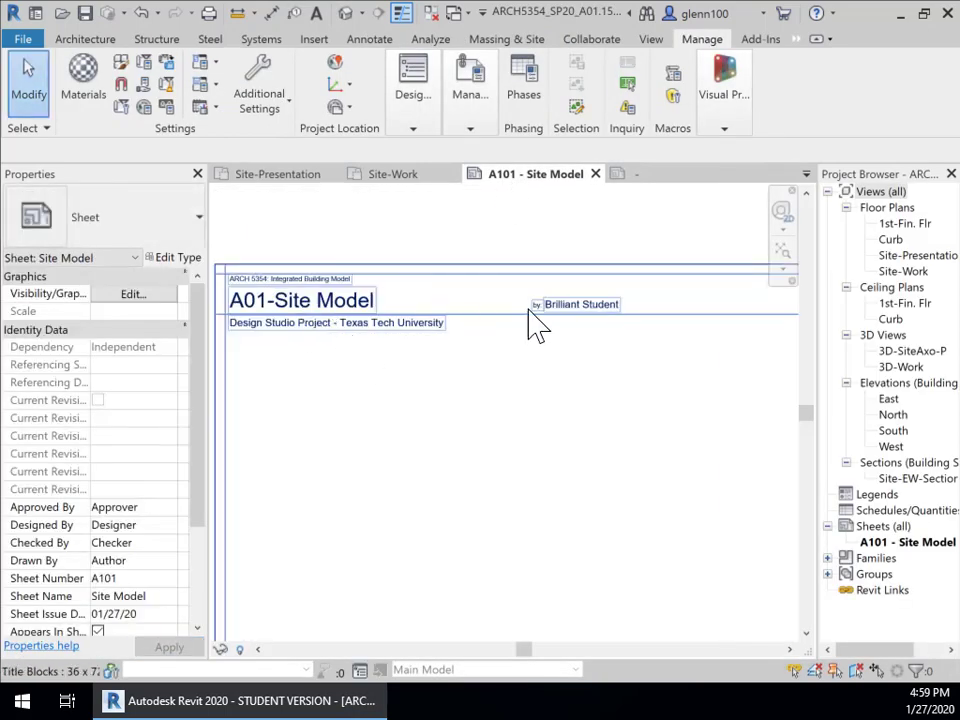
middle_drag(615, 394, 624, 402)
scroll(626, 396, down, 1)
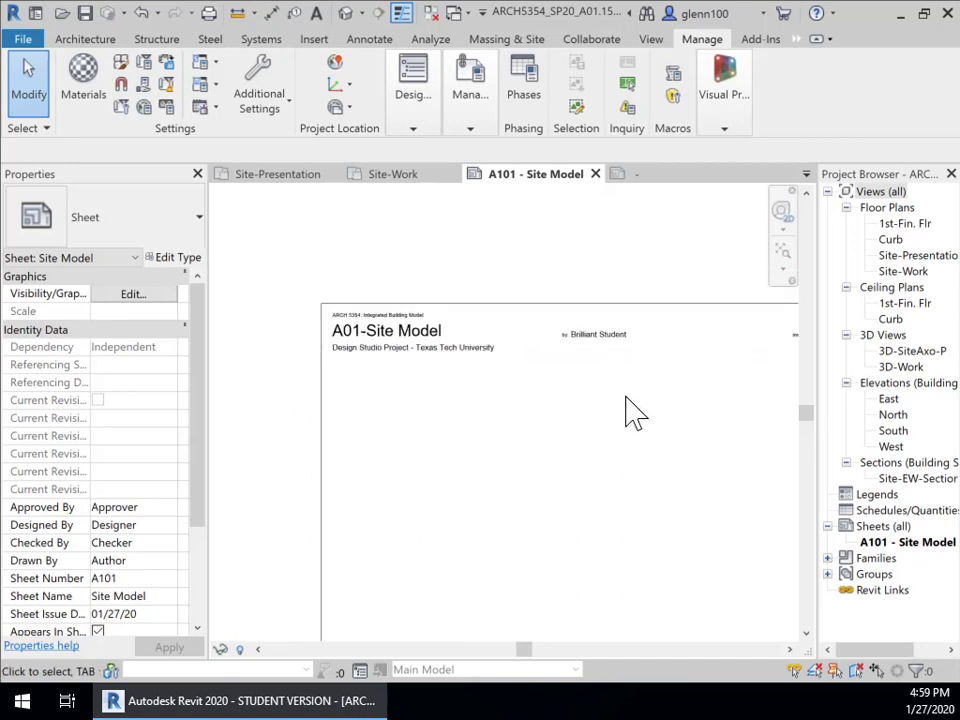
click(122, 110)
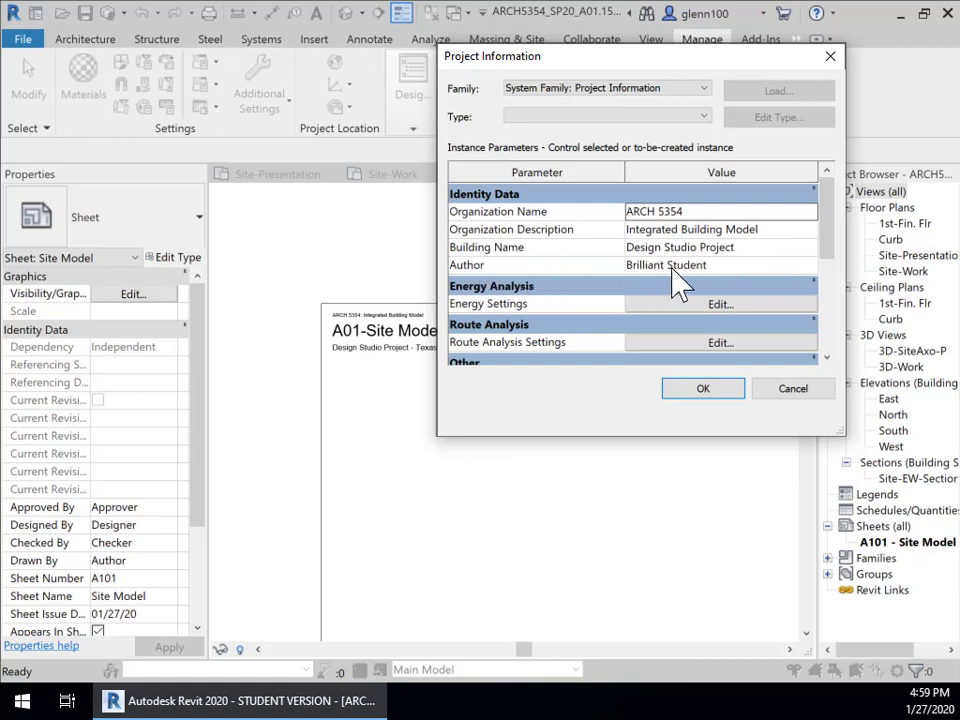
drag(827, 225, 818, 316)
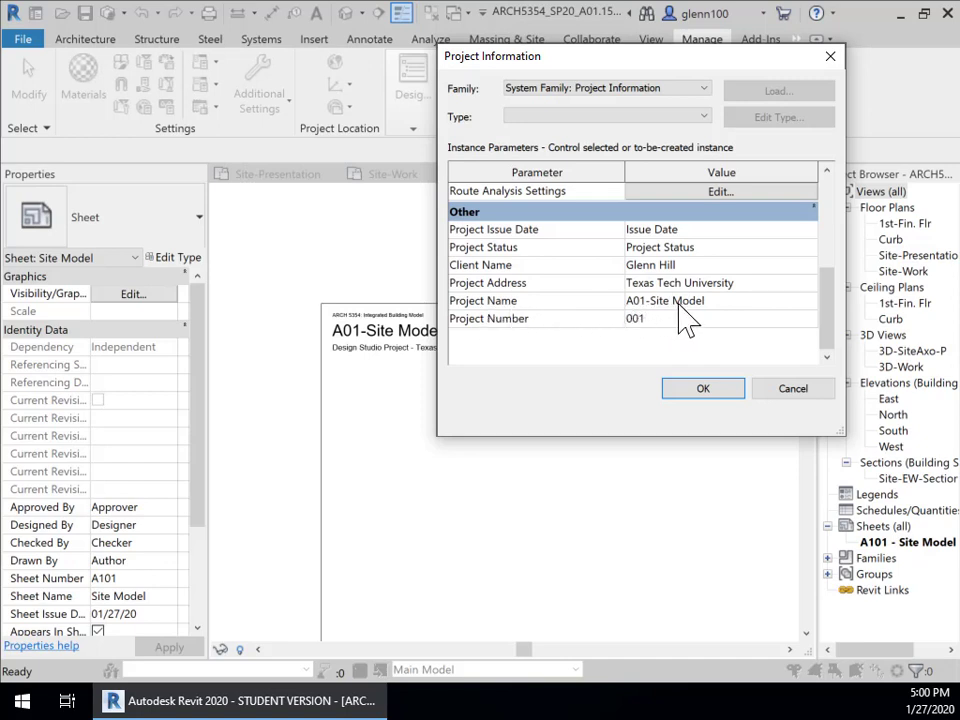
click(703, 390)
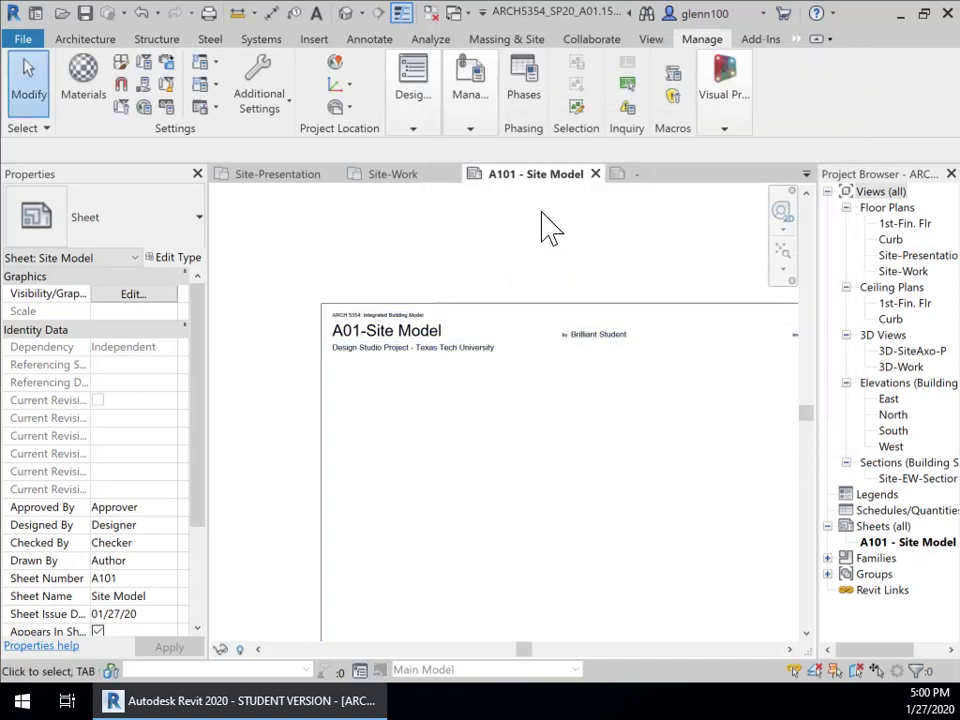
- Return to the titleblock family and save it in the Titleblocks folder as a new family named 36 x 72 - Vertical2
click(620, 177)
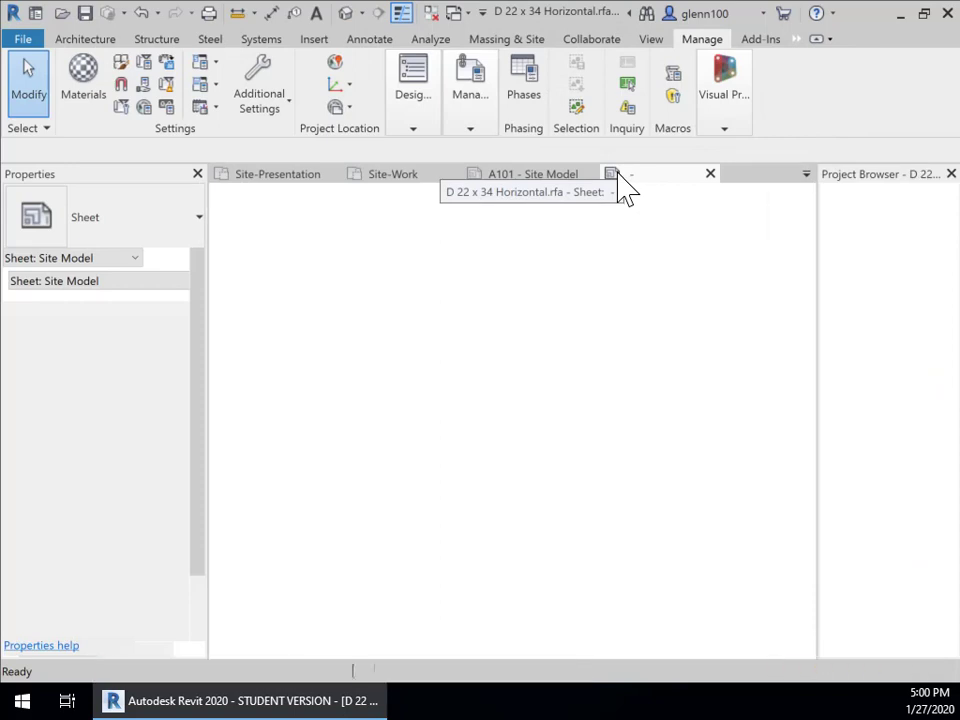
scroll(350, 278, up, 2)
middle_drag(356, 272, 407, 386)
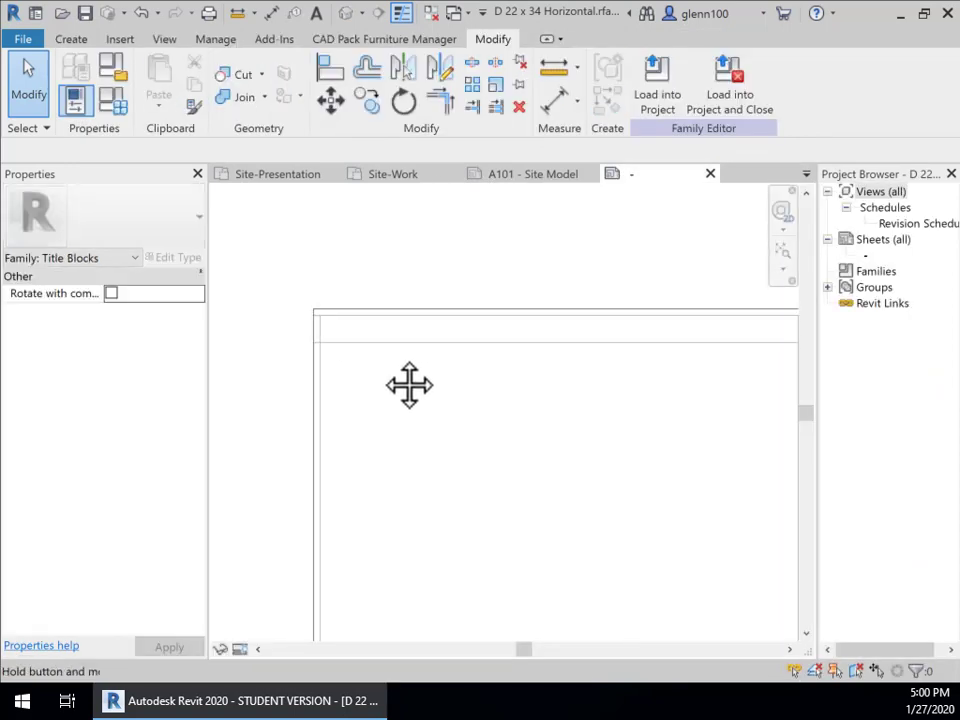
scroll(477, 402, up, 1)
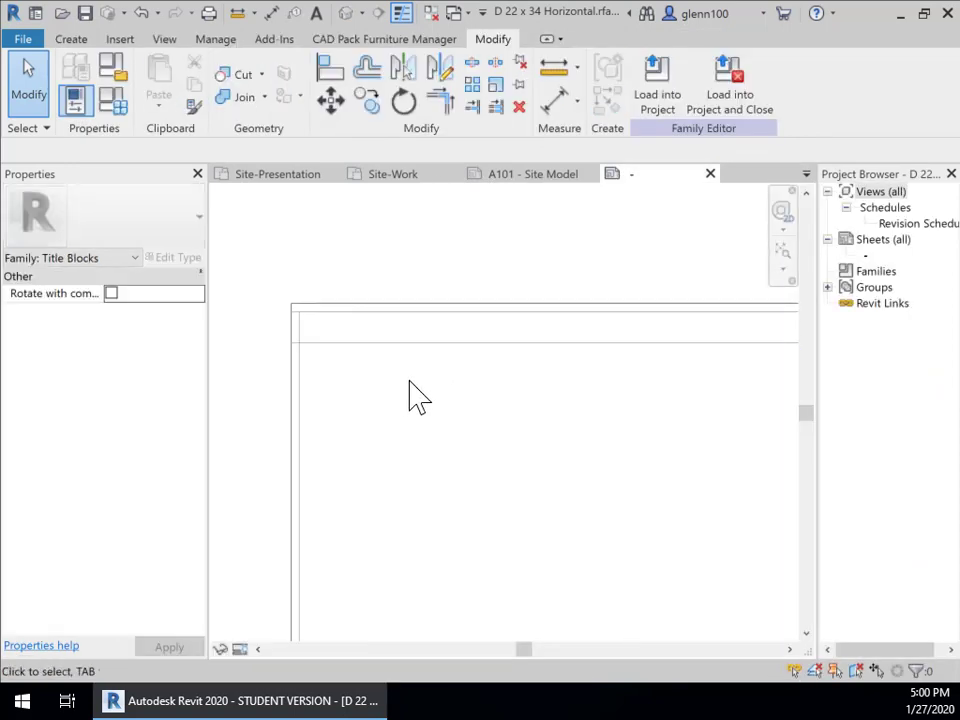
scroll(407, 390, down, 2)
middle_drag(433, 418, 405, 386)
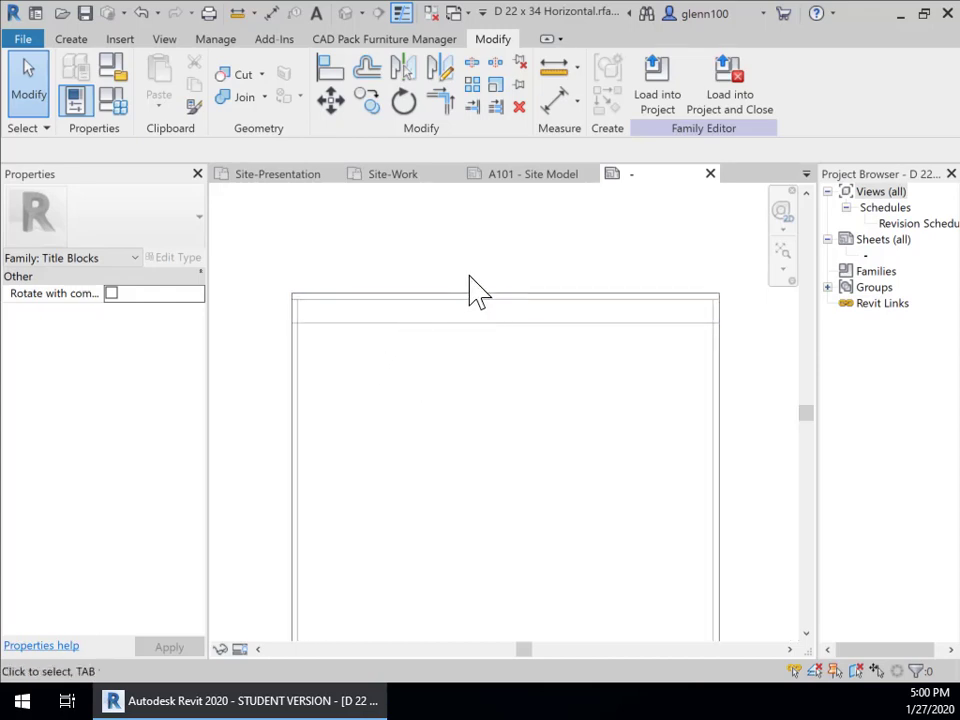
click(27, 43)
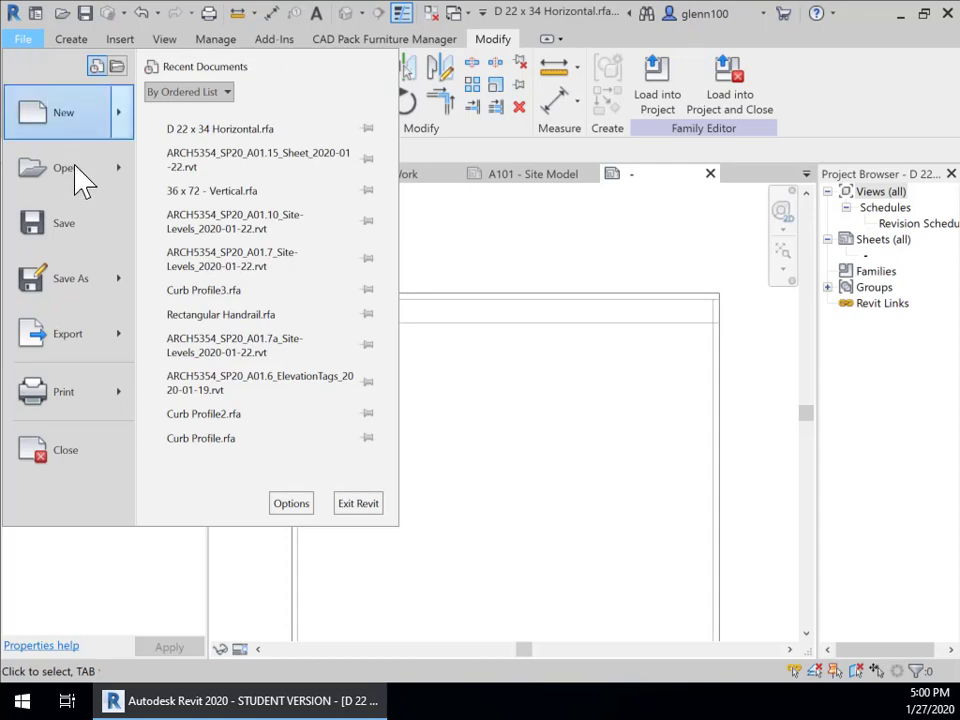
mouse_move(115, 290)
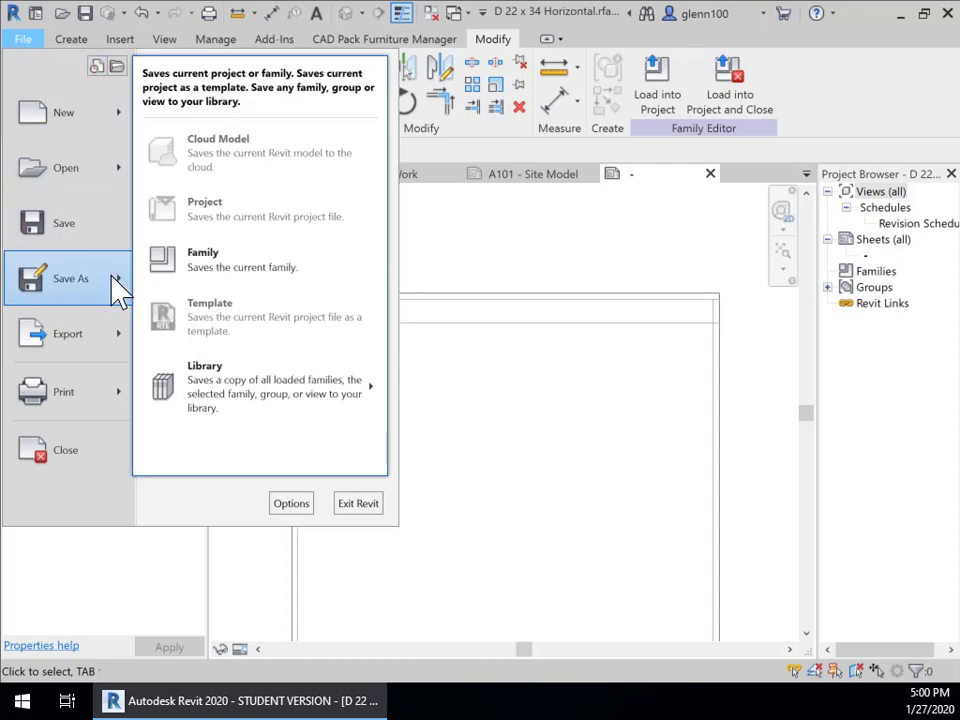
click(210, 270)
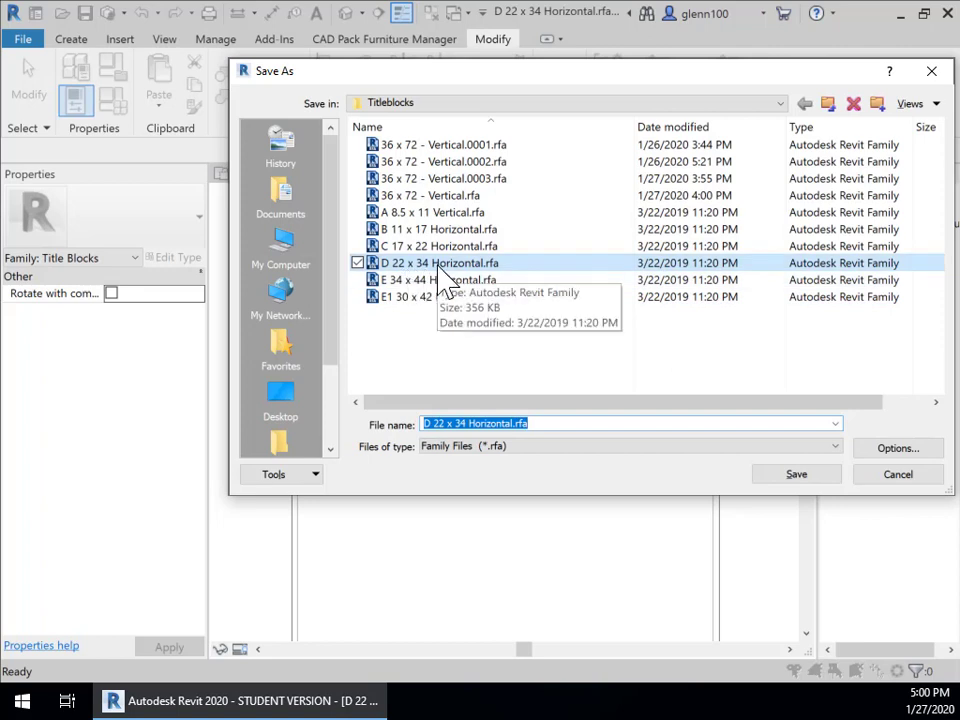
click(538, 424)
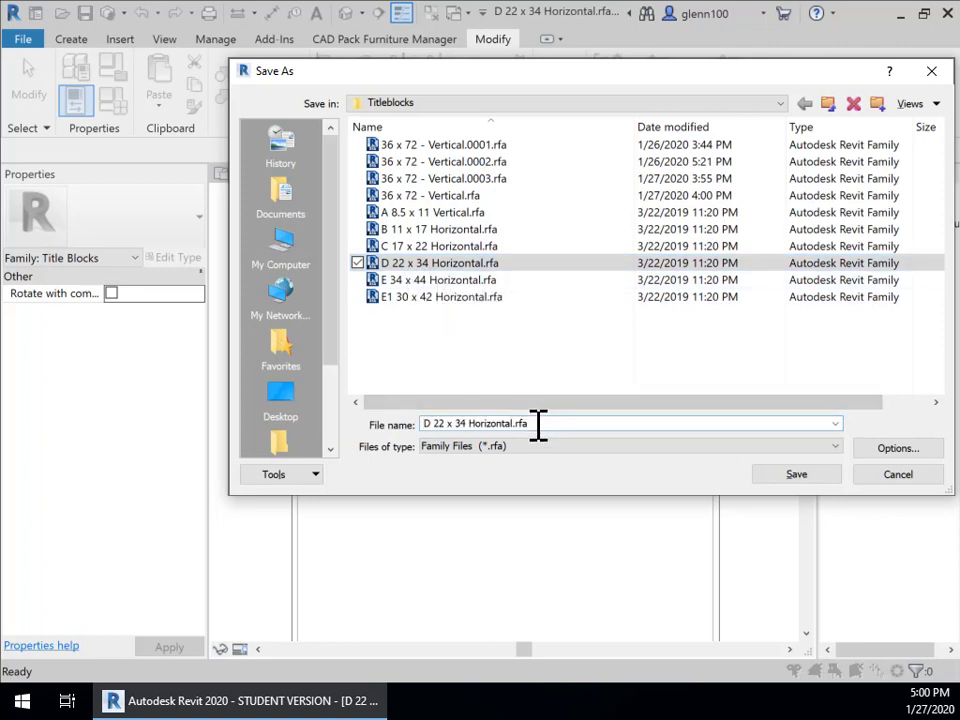
drag(538, 424, 383, 440)
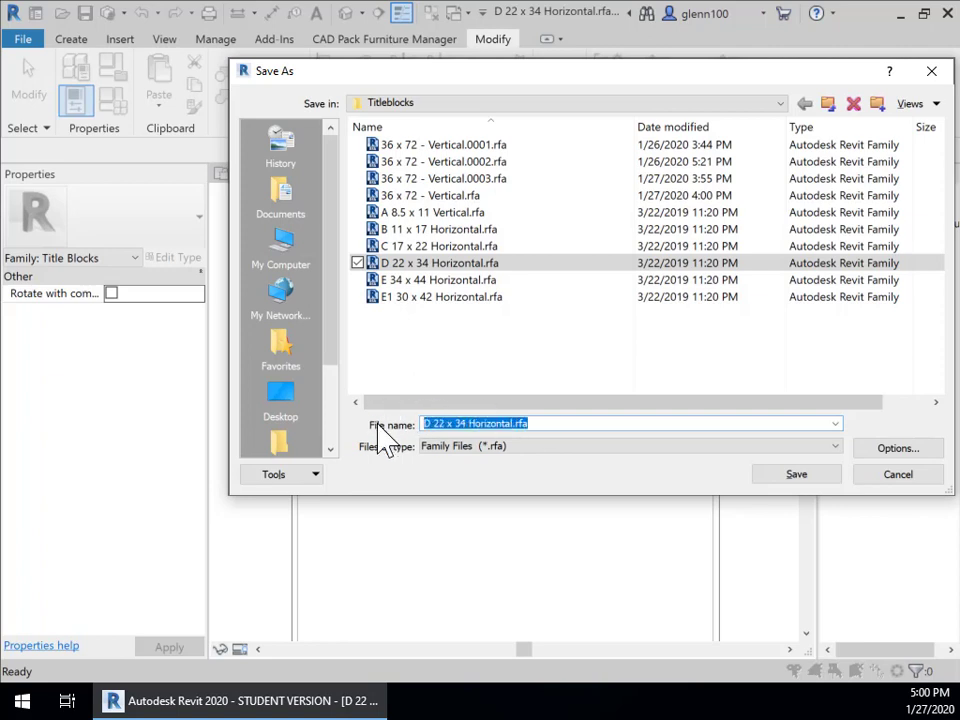
key(BackSpace)
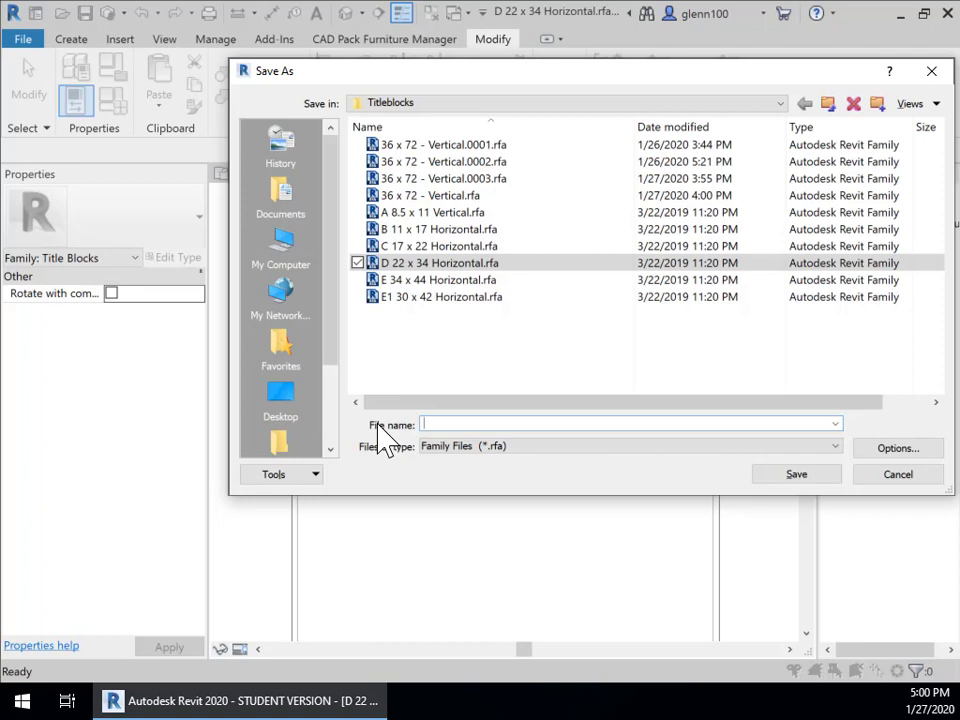
text(36)
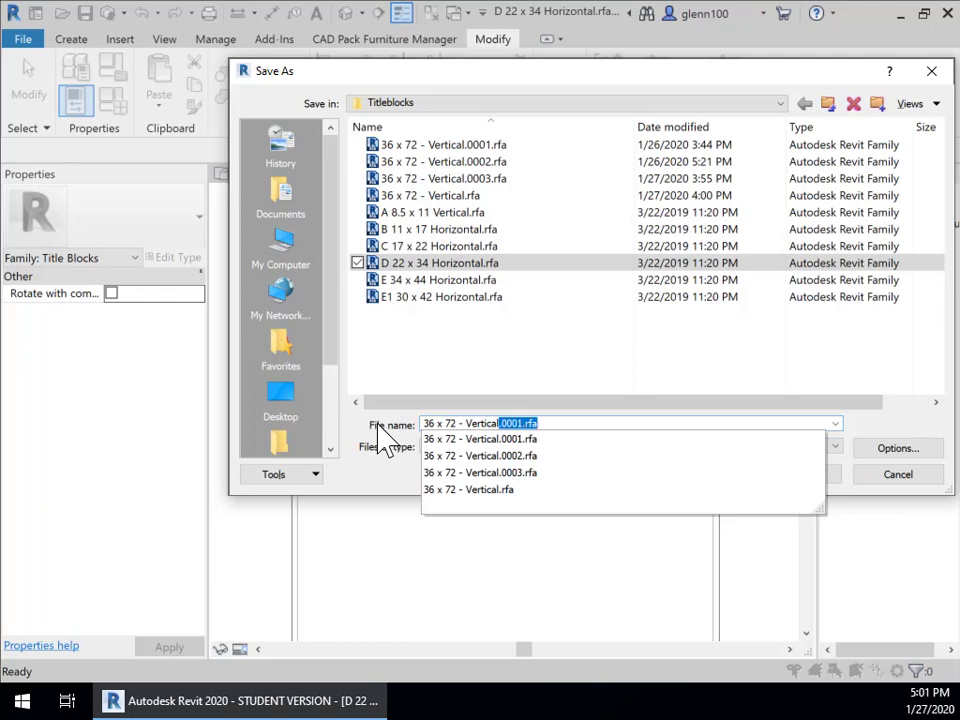
text(2)
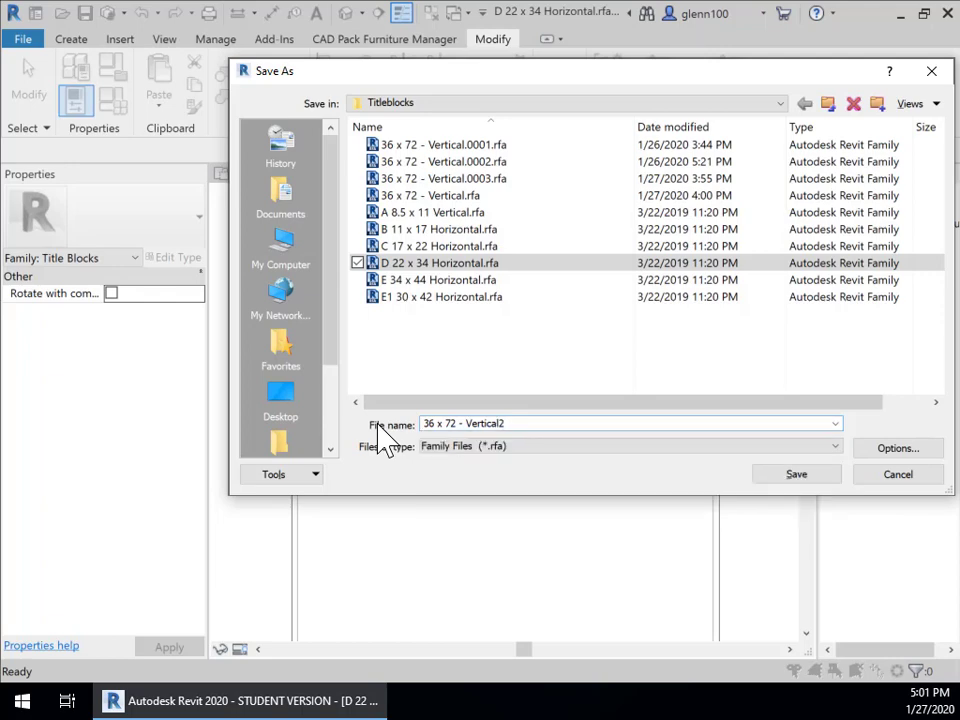
key(Return)
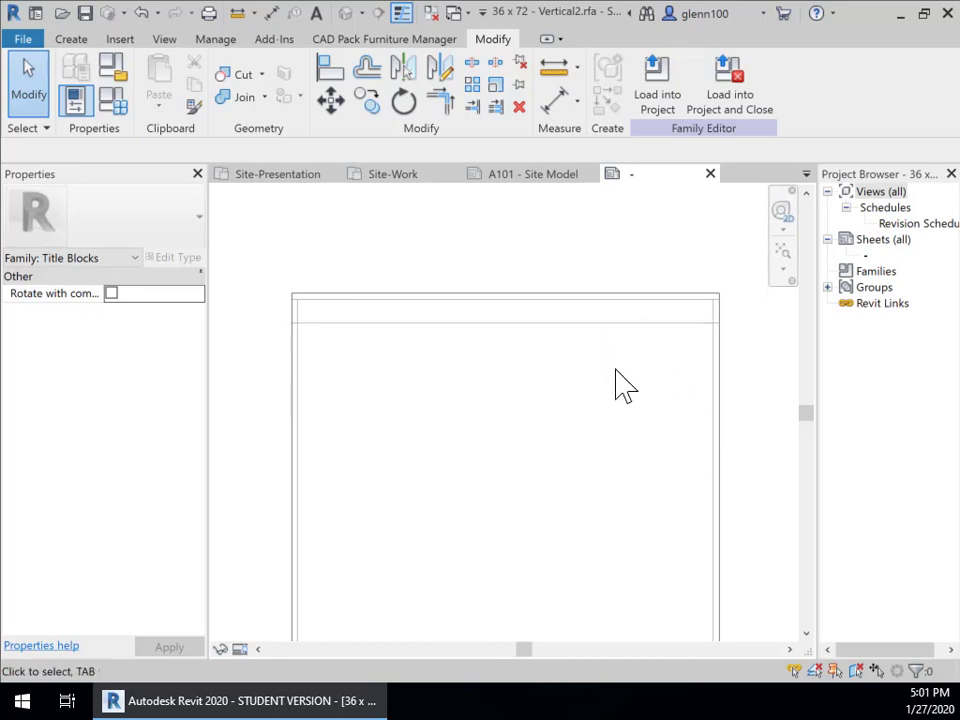
- Place a new label on the sheet just below the header guide line
scroll(505, 345, up, 1)
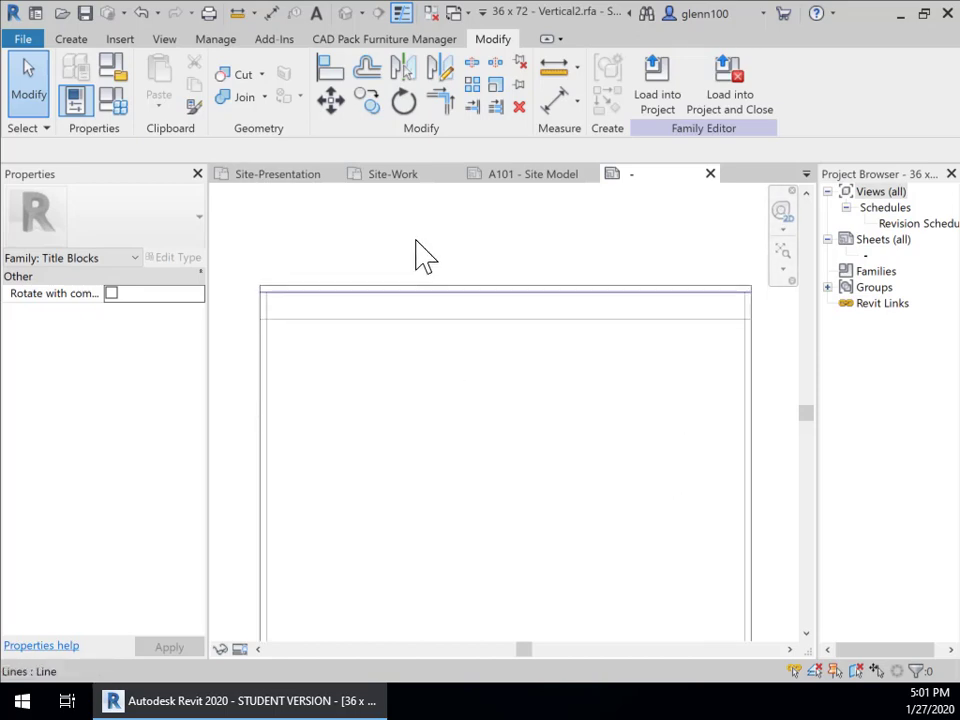
click(74, 41)
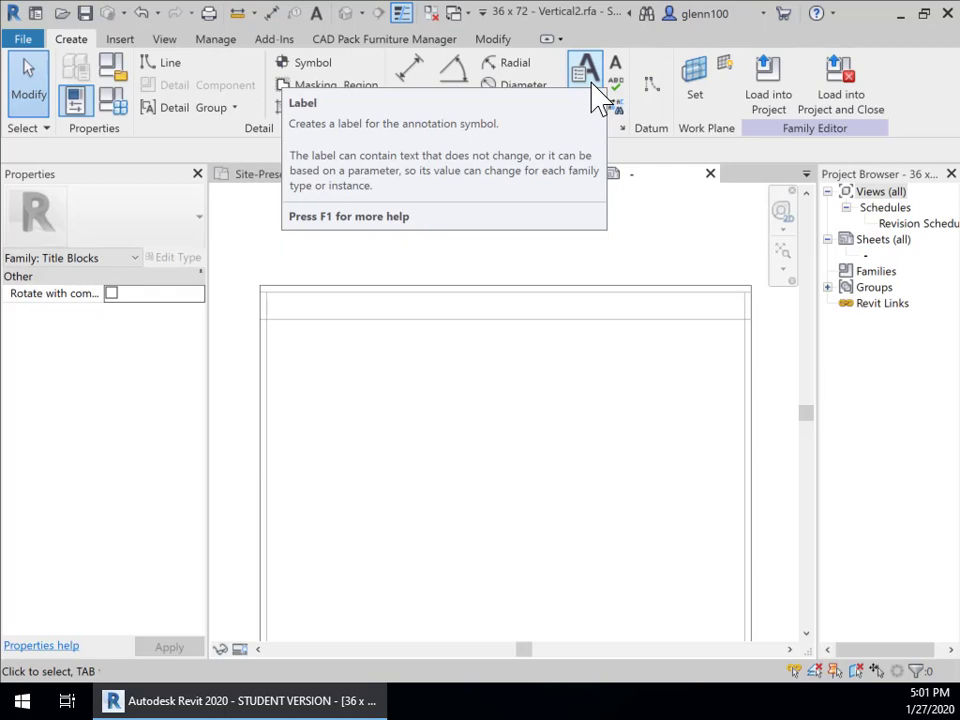
click(597, 95)
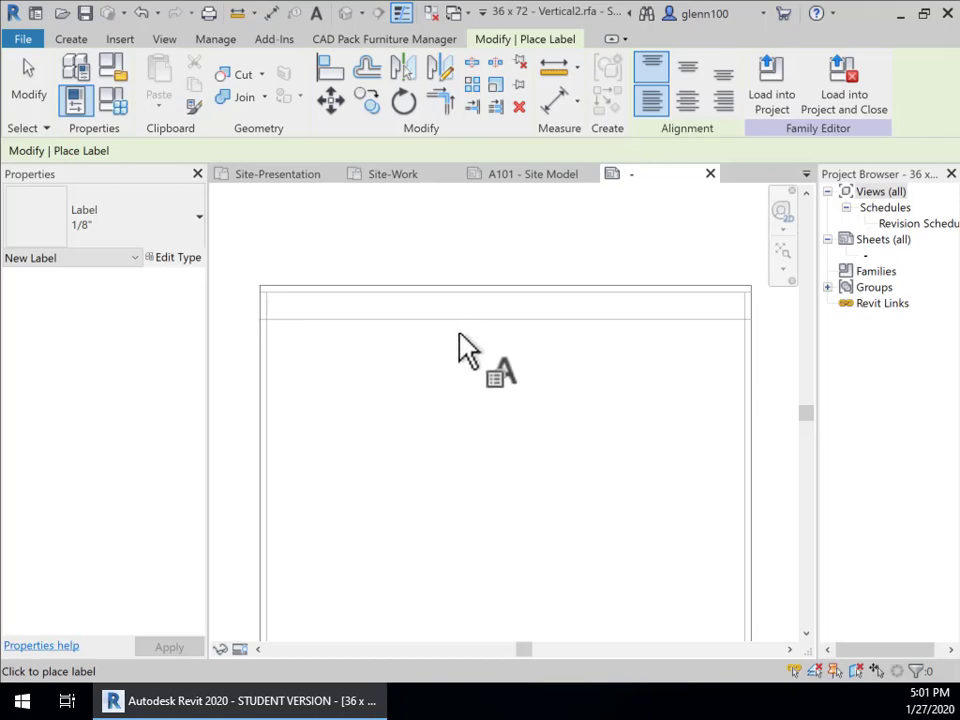
click(390, 368)
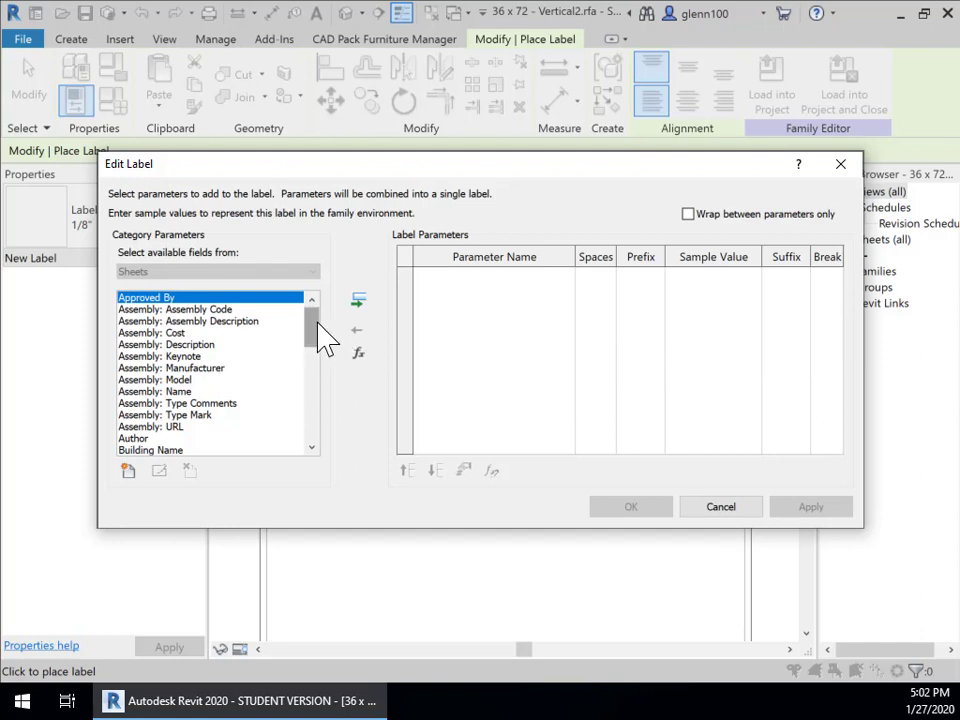
- Add the Project Name parameter to the label, accept it, and end label placement
drag(318, 326, 301, 418)
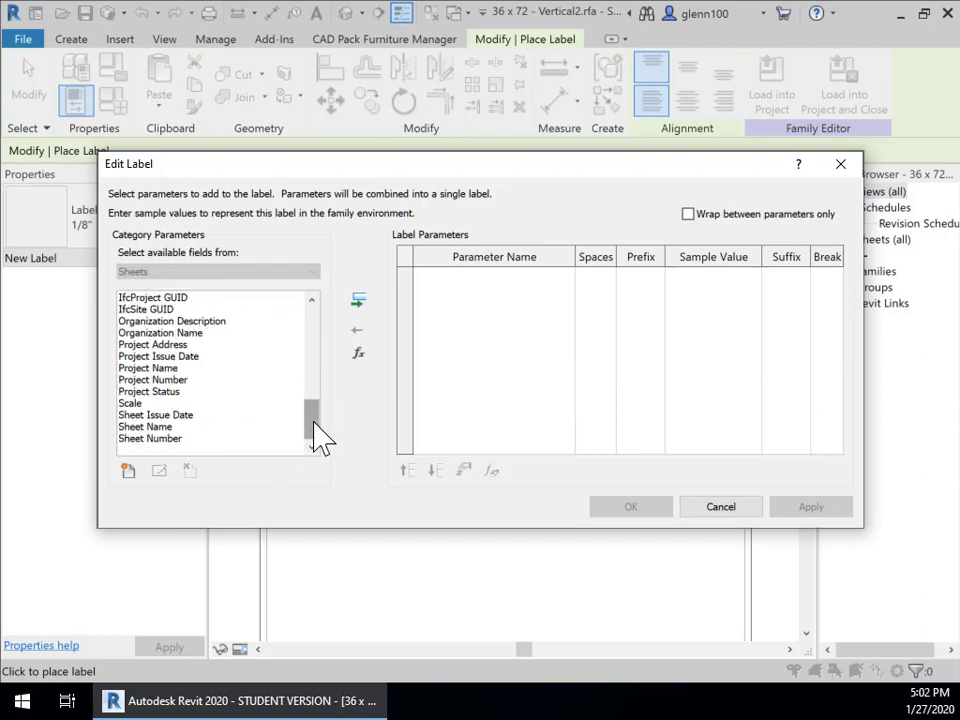
drag(313, 422, 313, 412)
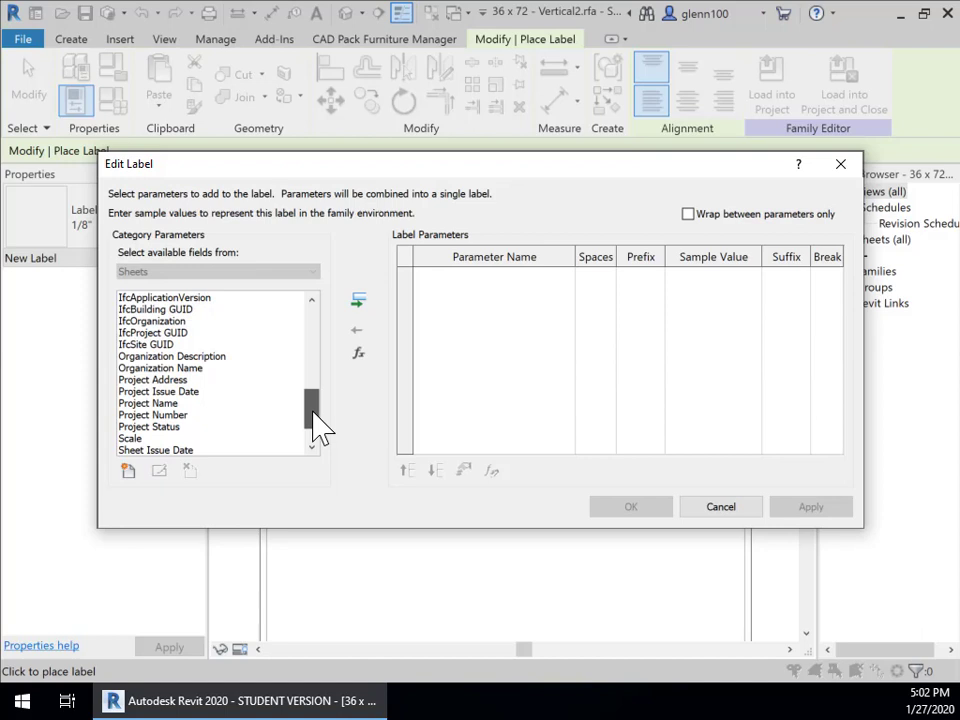
mouse_move(313, 425)
mouse_down()
mouse_move(313, 414)
mouse_move(303, 433)
mouse_up()
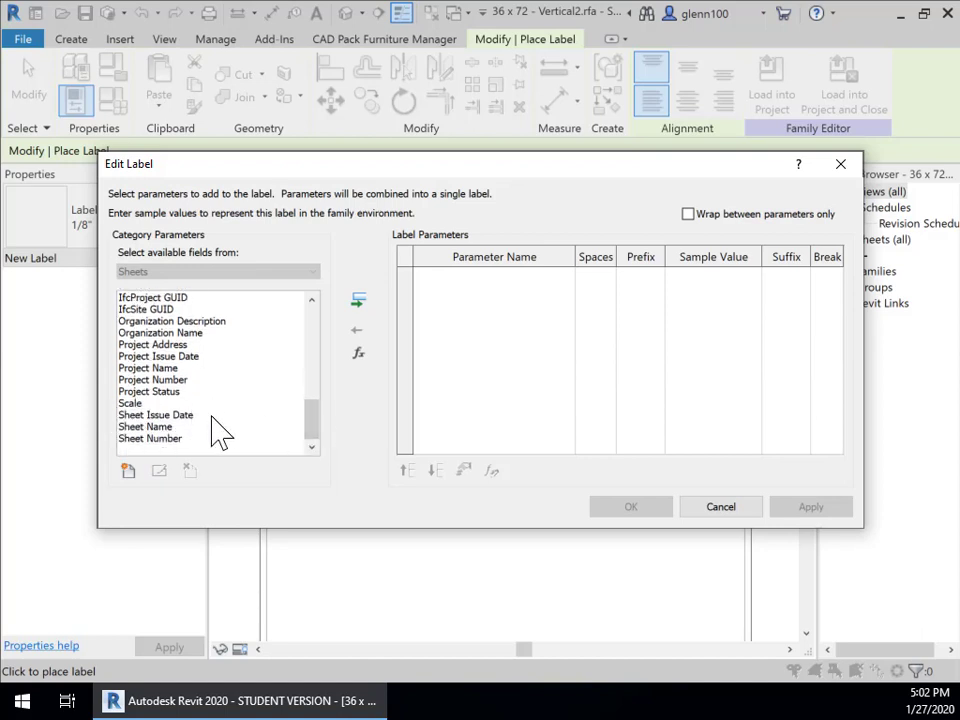
click(148, 368)
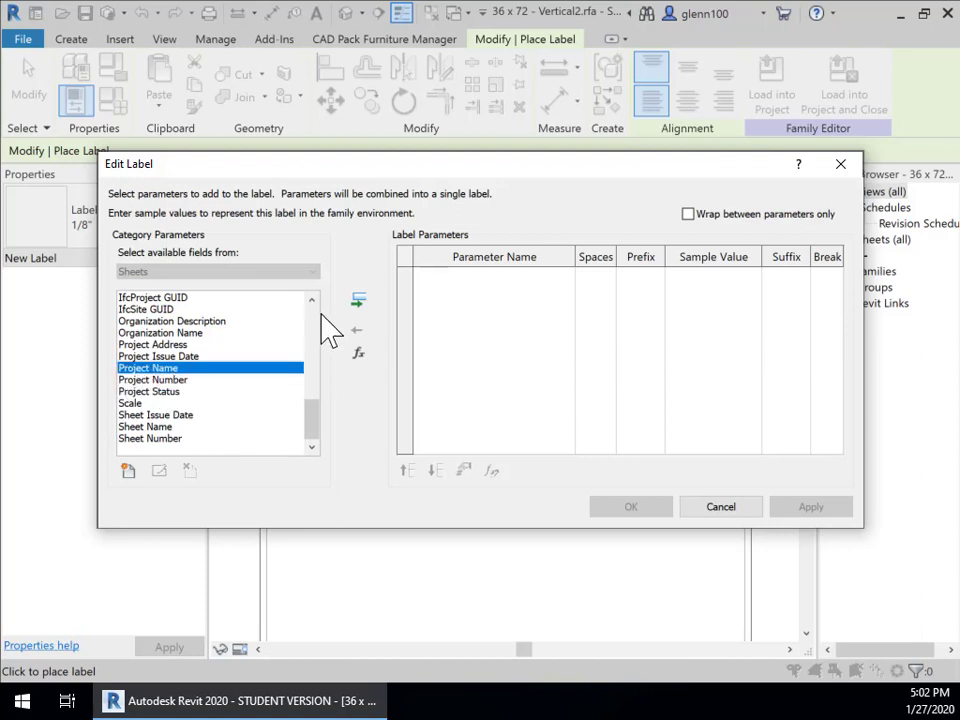
click(359, 302)
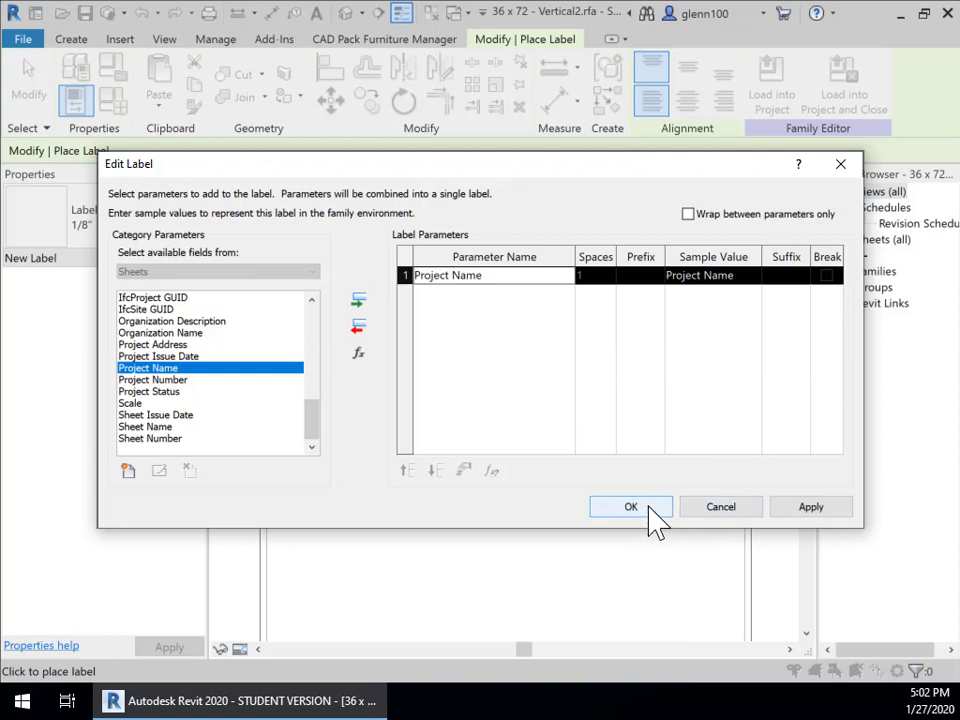
click(795, 510)
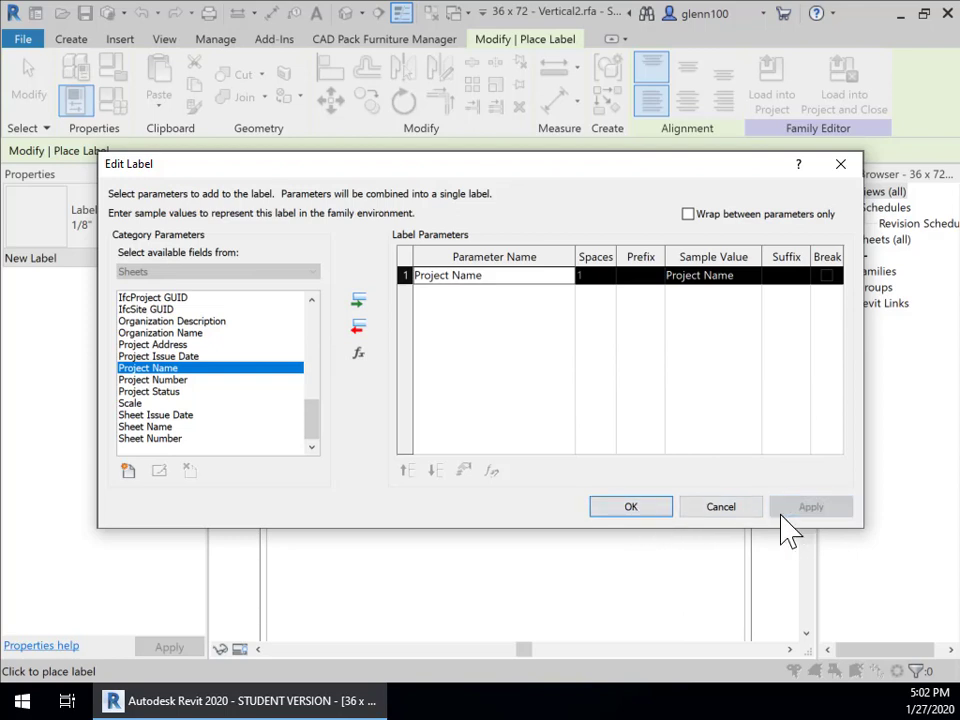
click(631, 509)
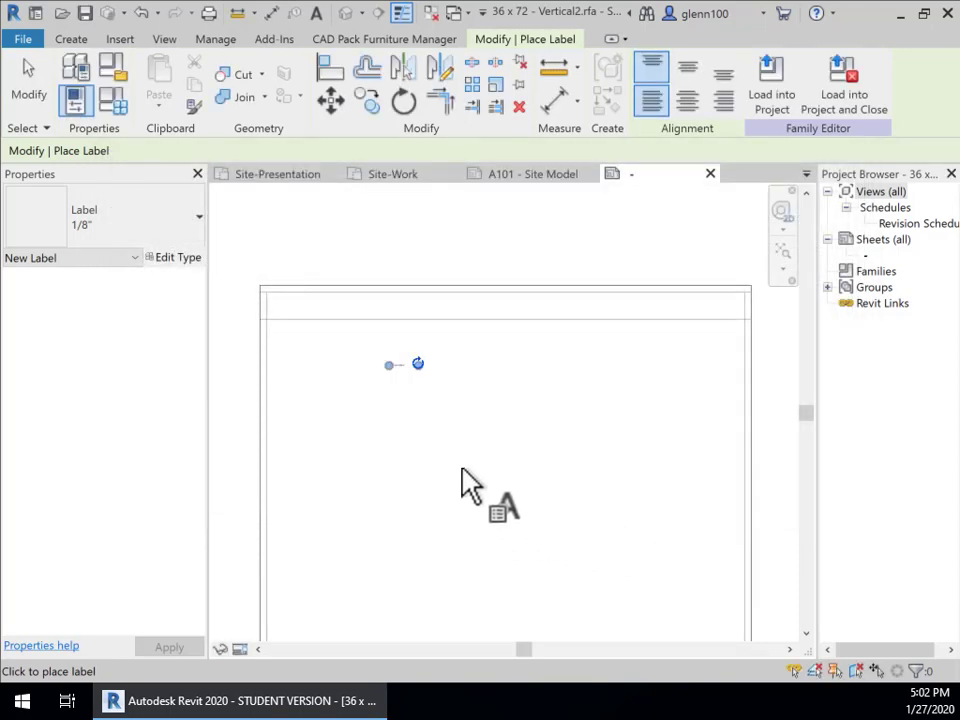
scroll(392, 378, up, 4)
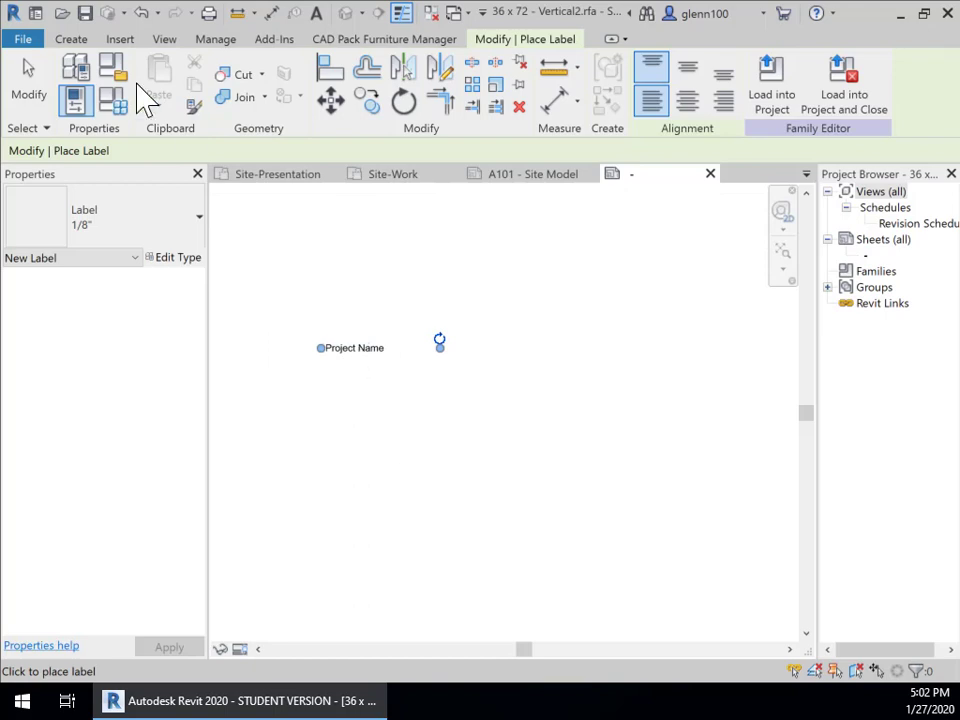
click(38, 97)
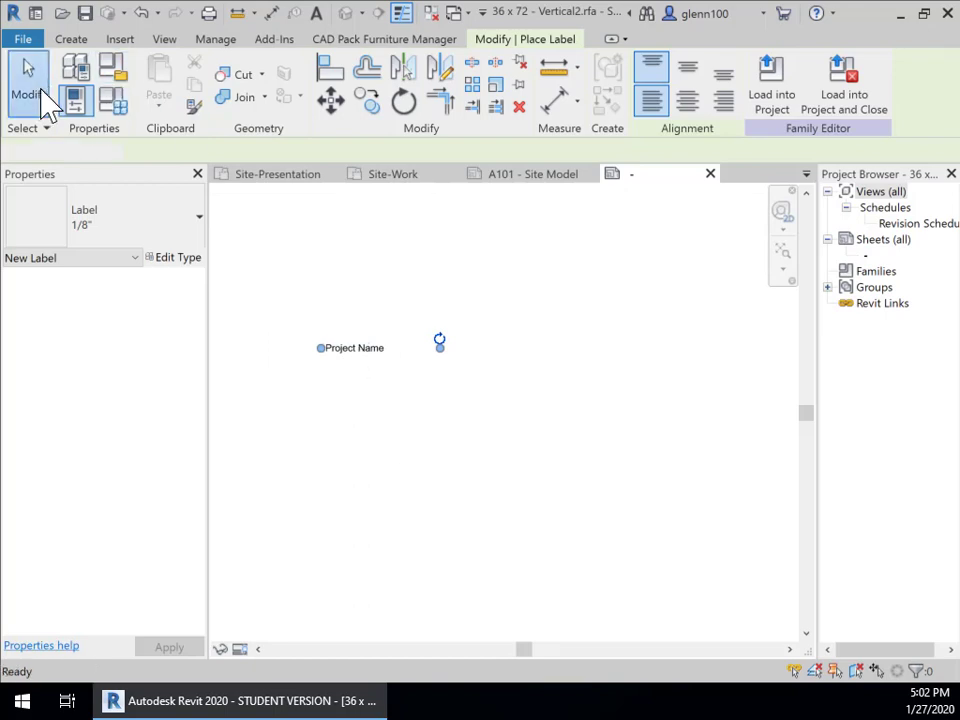
- Check the type properties of the Project Name label and switch the label to the 1/4" type
click(363, 362)
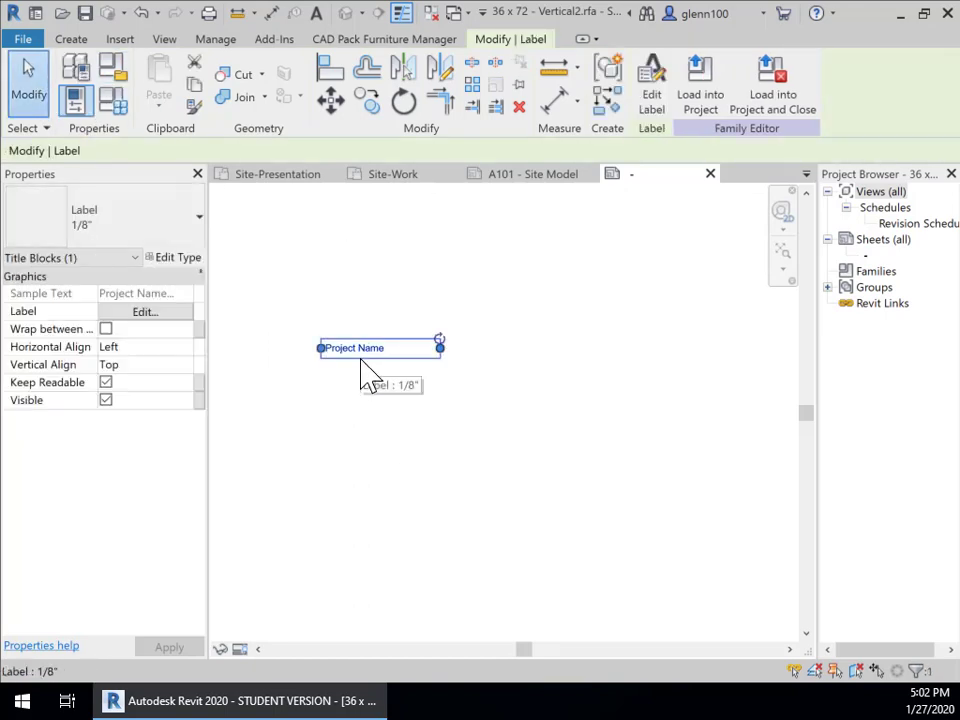
click(186, 264)
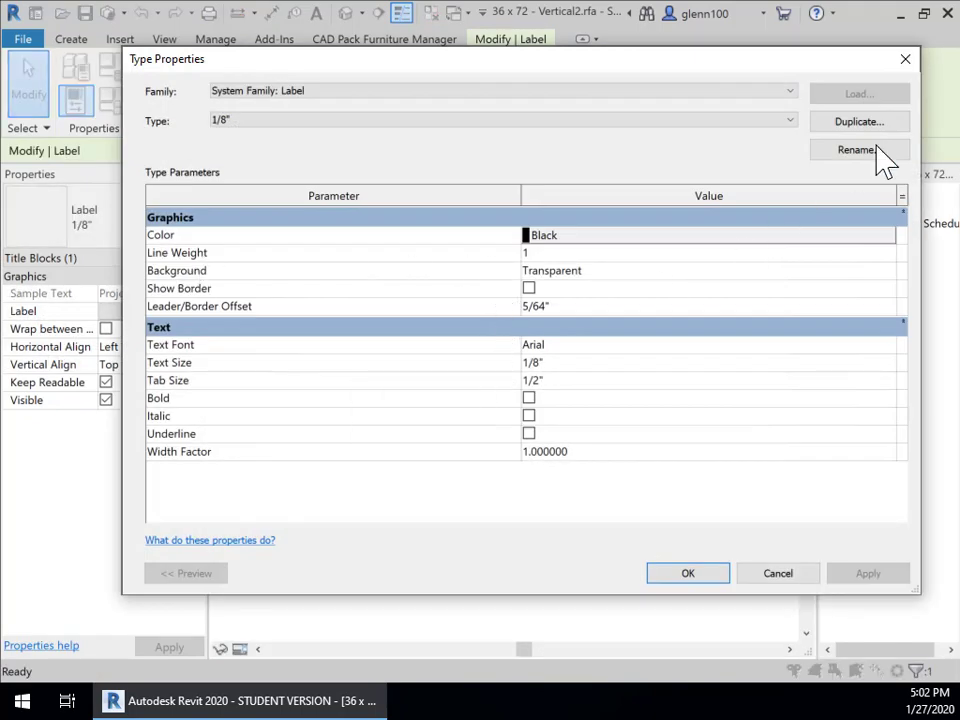
click(899, 60)
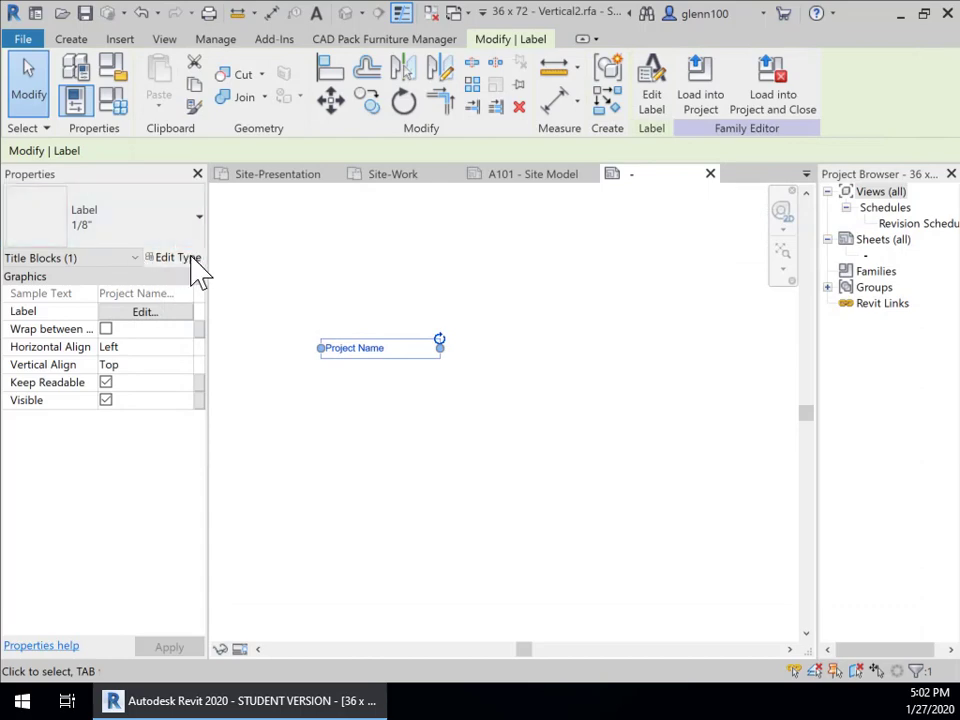
click(196, 263)
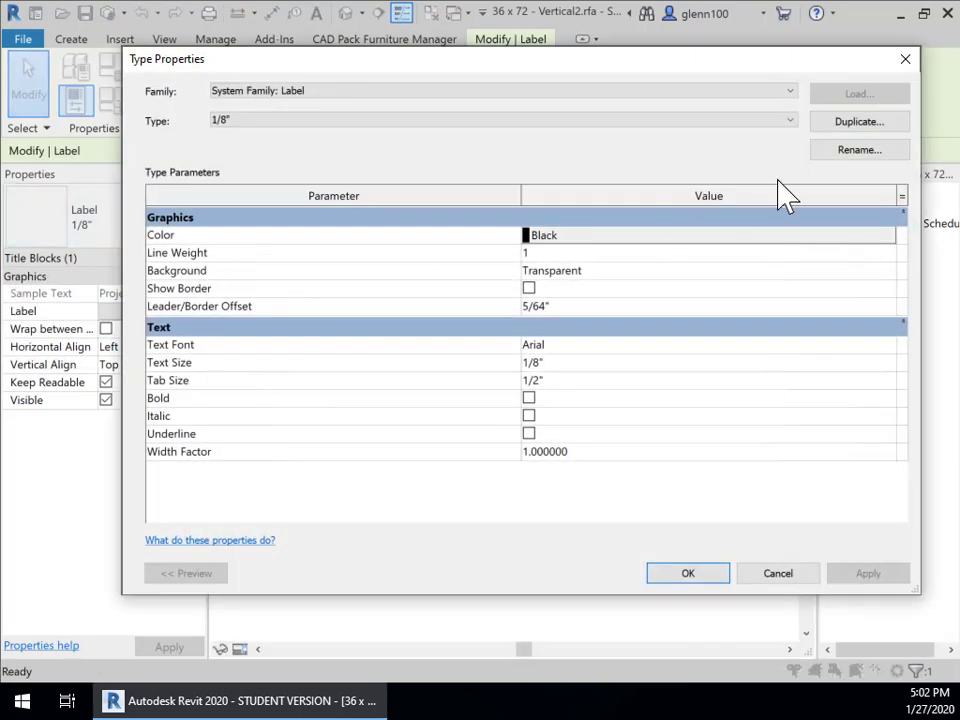
click(905, 60)
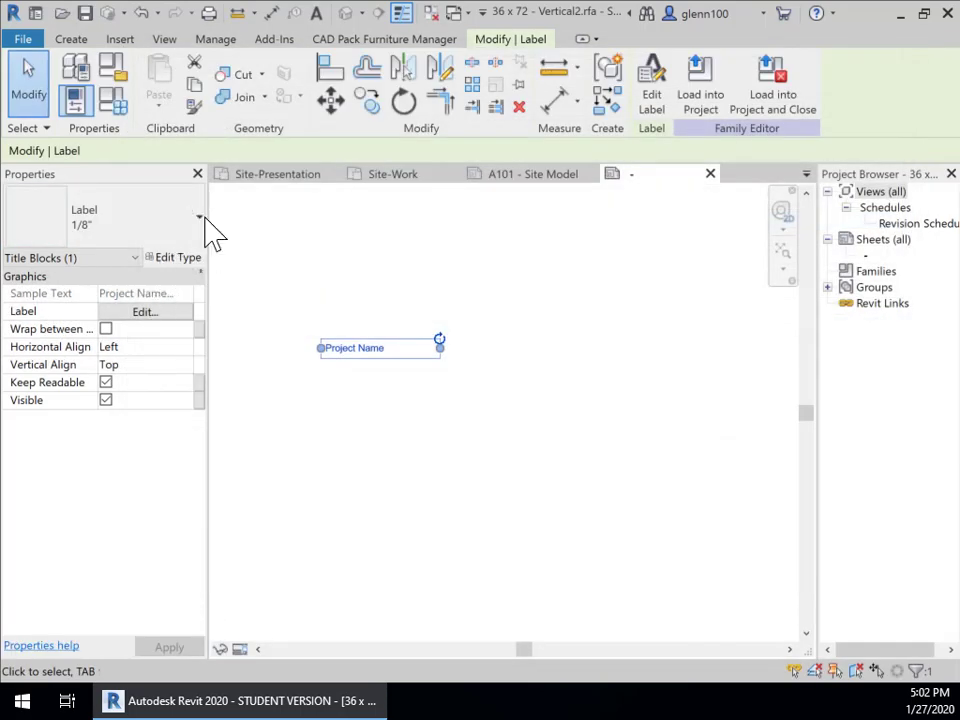
click(208, 231)
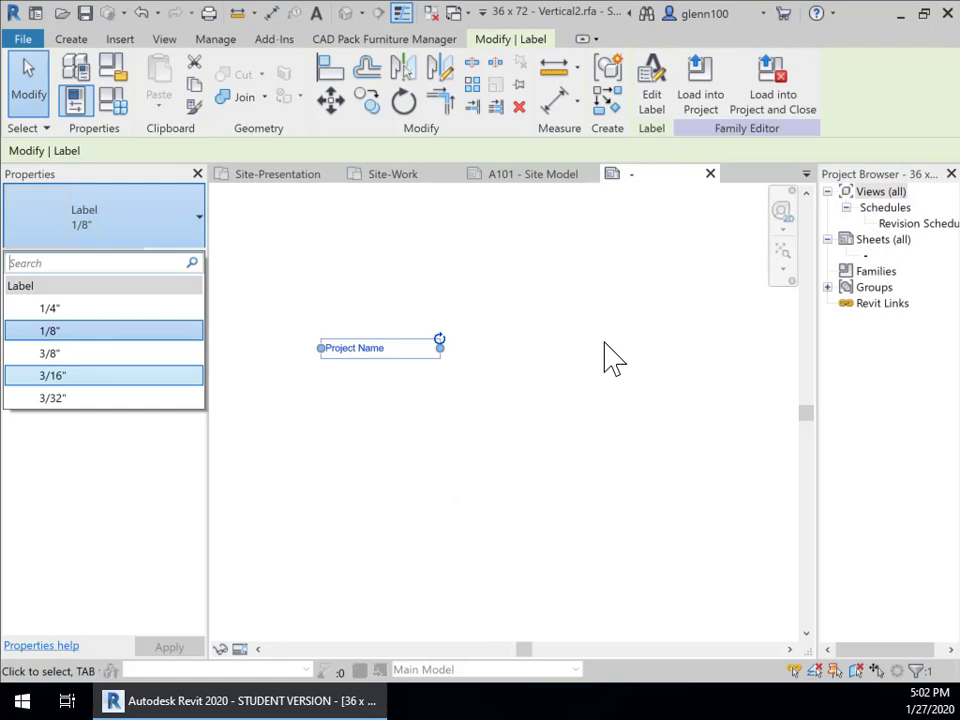
click(74, 309)
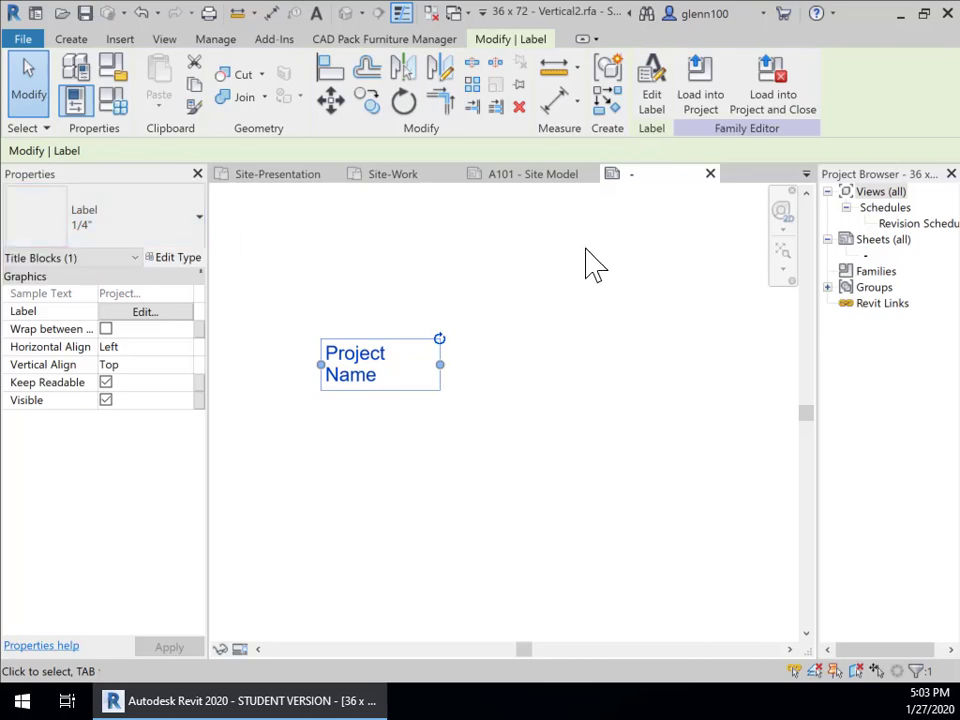
- Duplicate the 1/4" label type as a new type named 3/4"
click(182, 258)
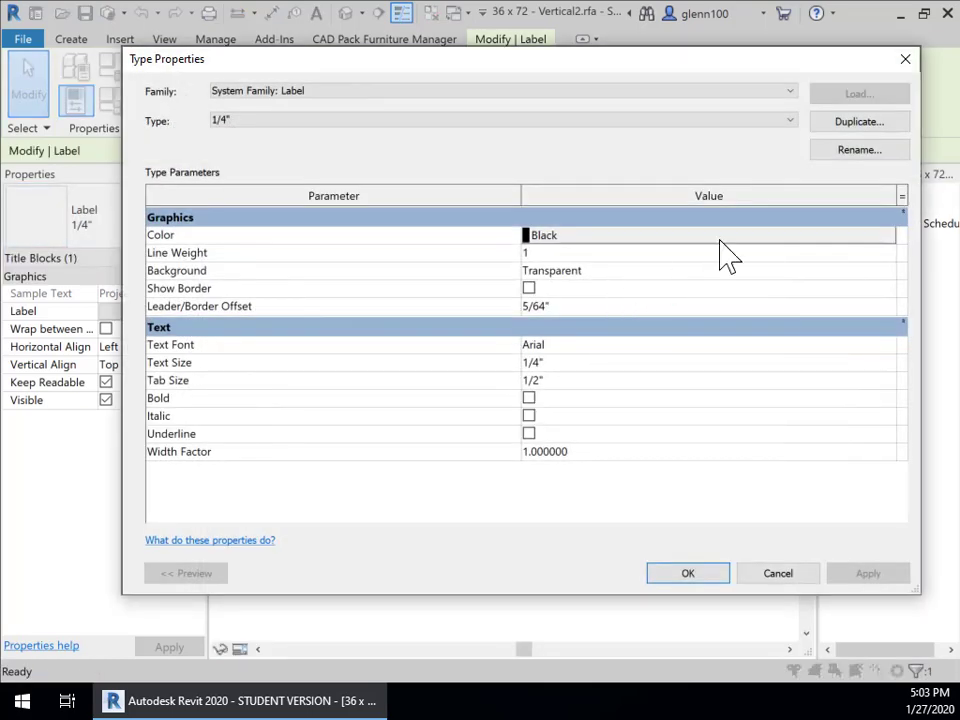
click(852, 122)
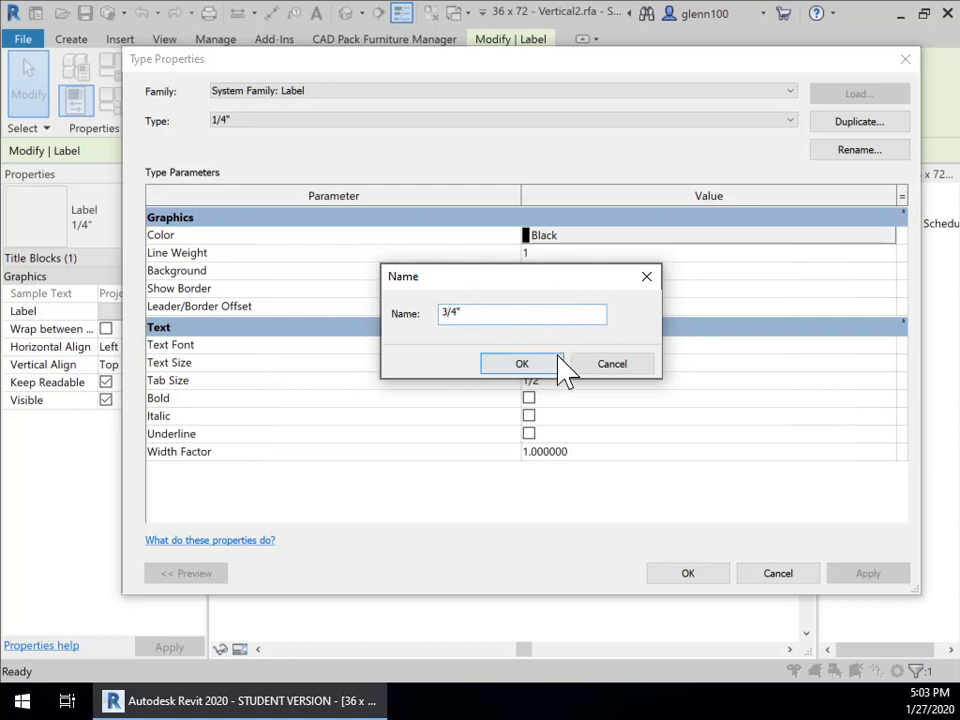
click(518, 366)
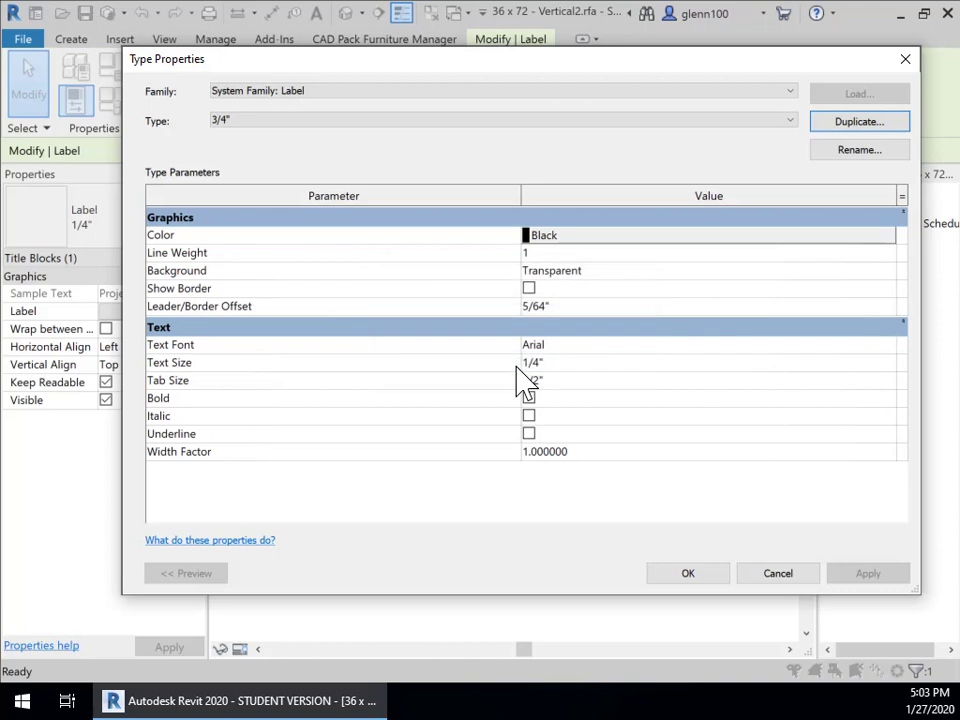
- Set the 3/4" label type's line weight to 3 and its text size to 3/4"
click(535, 255)
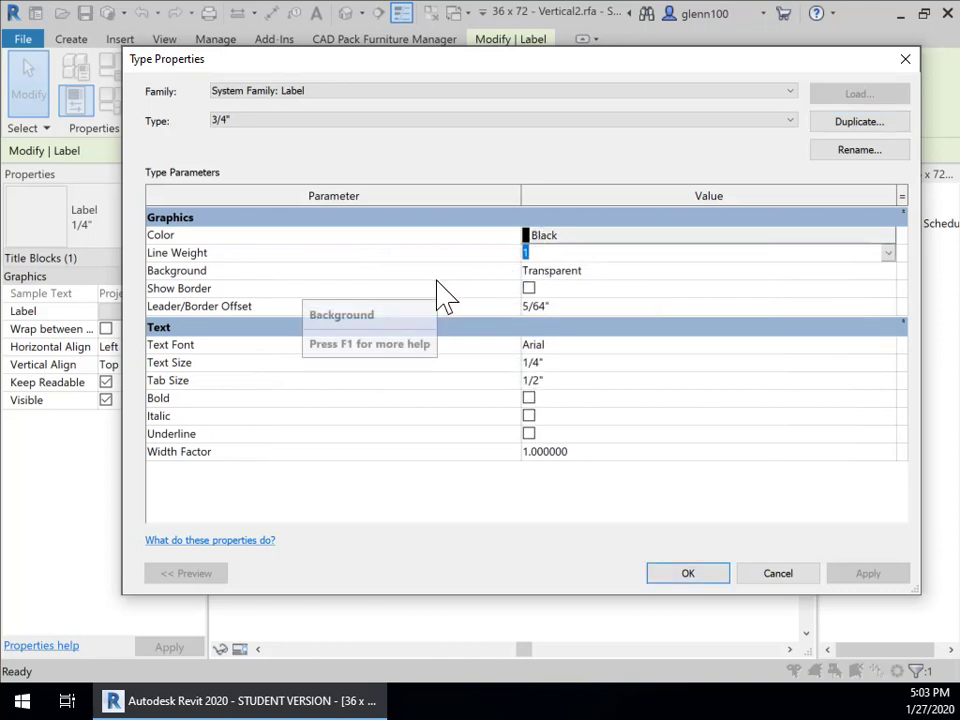
text(3)
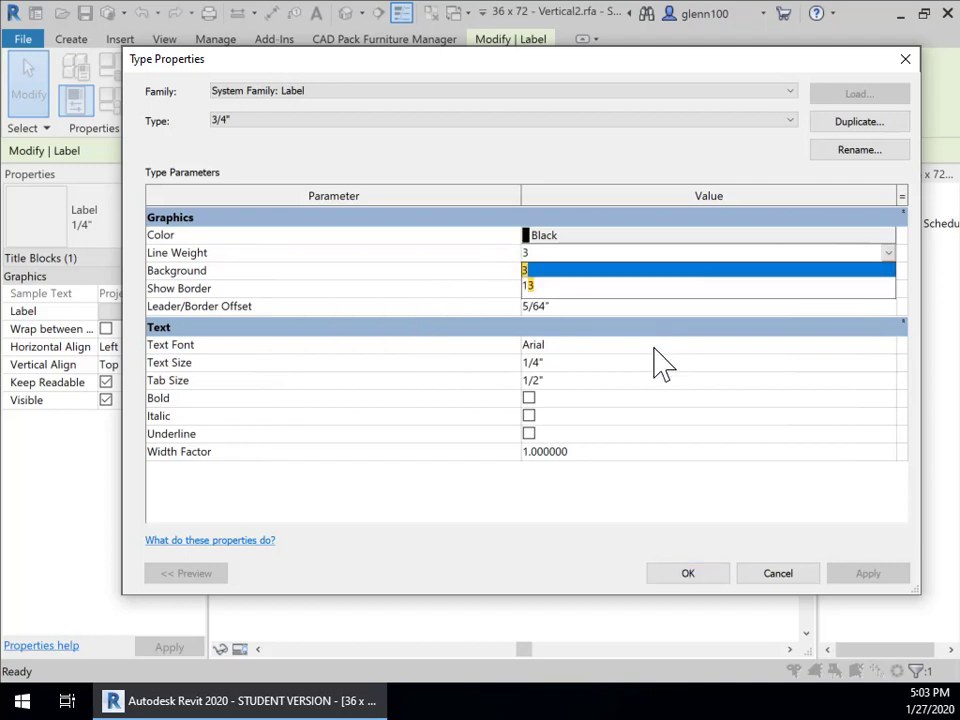
click(652, 362)
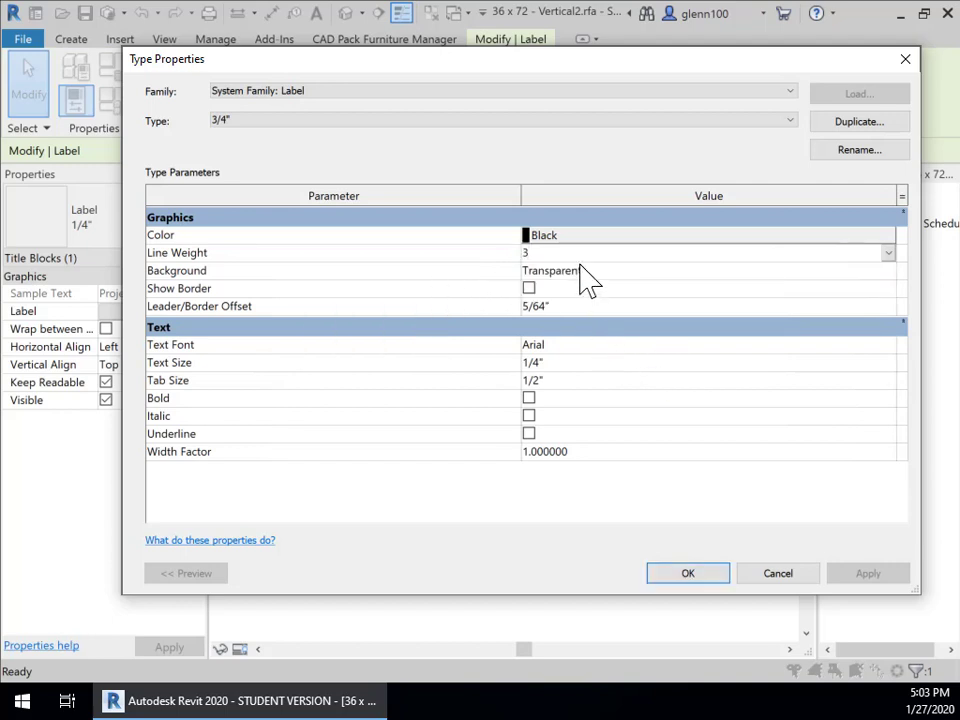
click(528, 363)
key(Tab)
- Look through the available text fonts, keep Arial, and apply the 3/4" type to the Project Name label
click(606, 344)
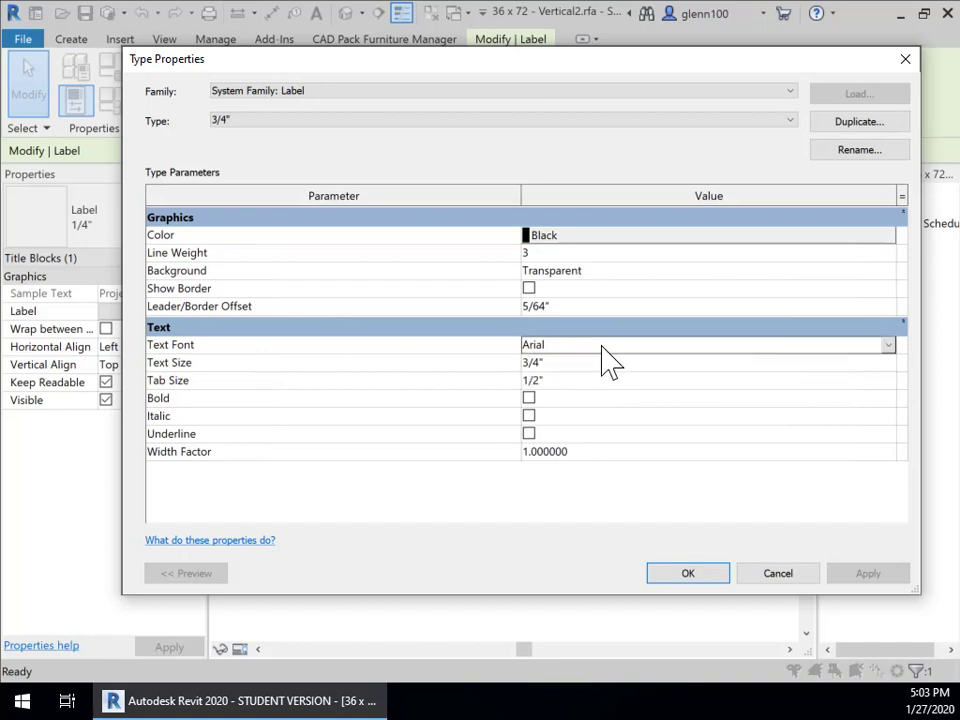
click(888, 345)
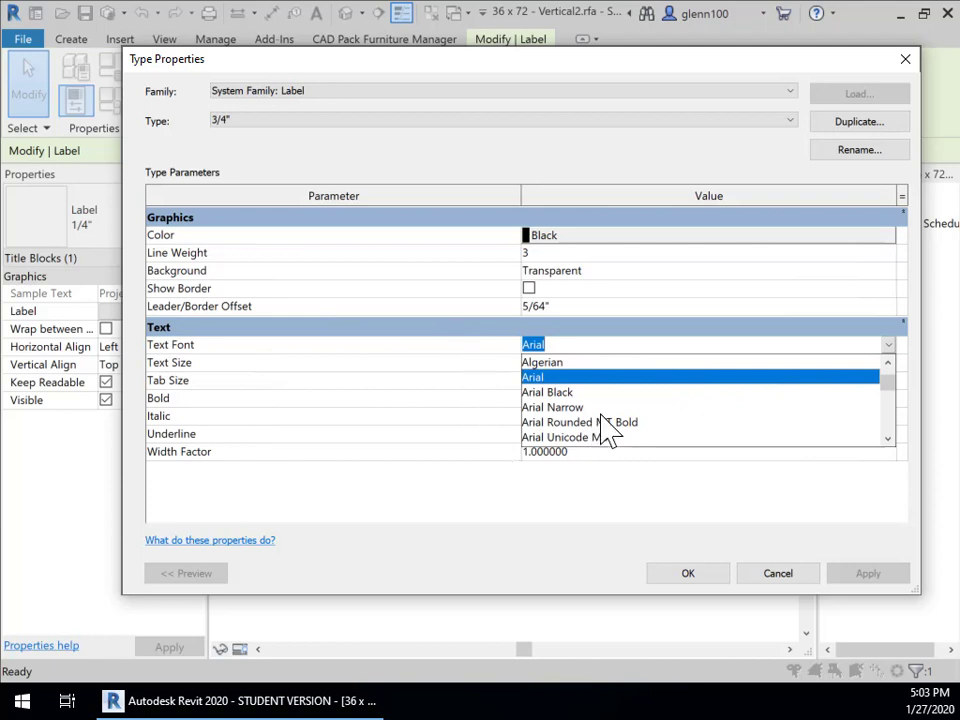
scroll(610, 420, down, 8)
scroll(600, 420, down, 18)
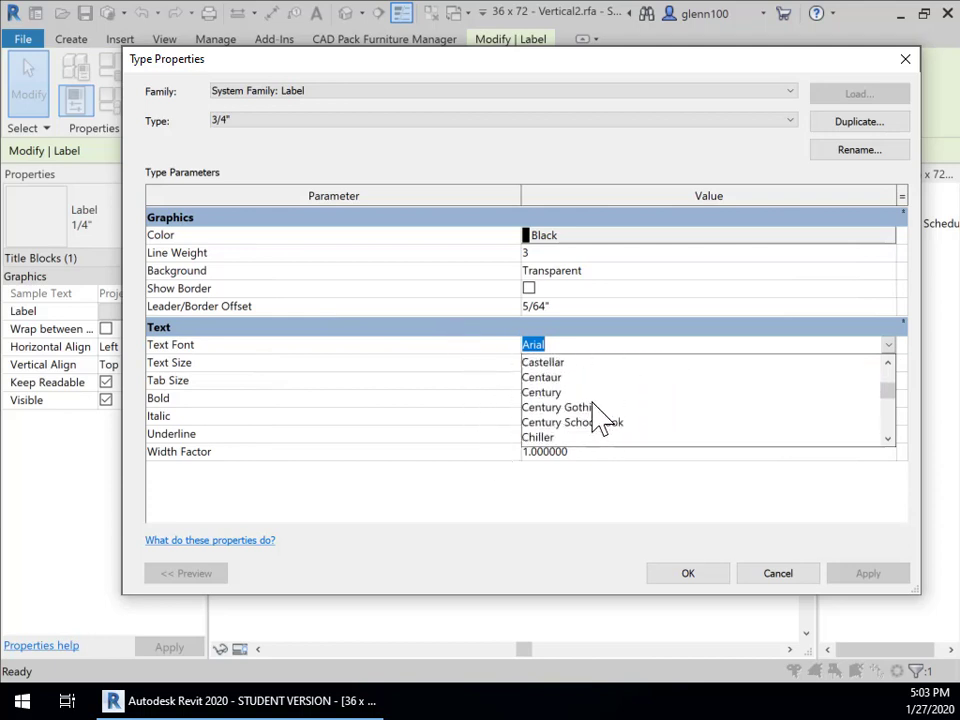
scroll(596, 417, up, 3)
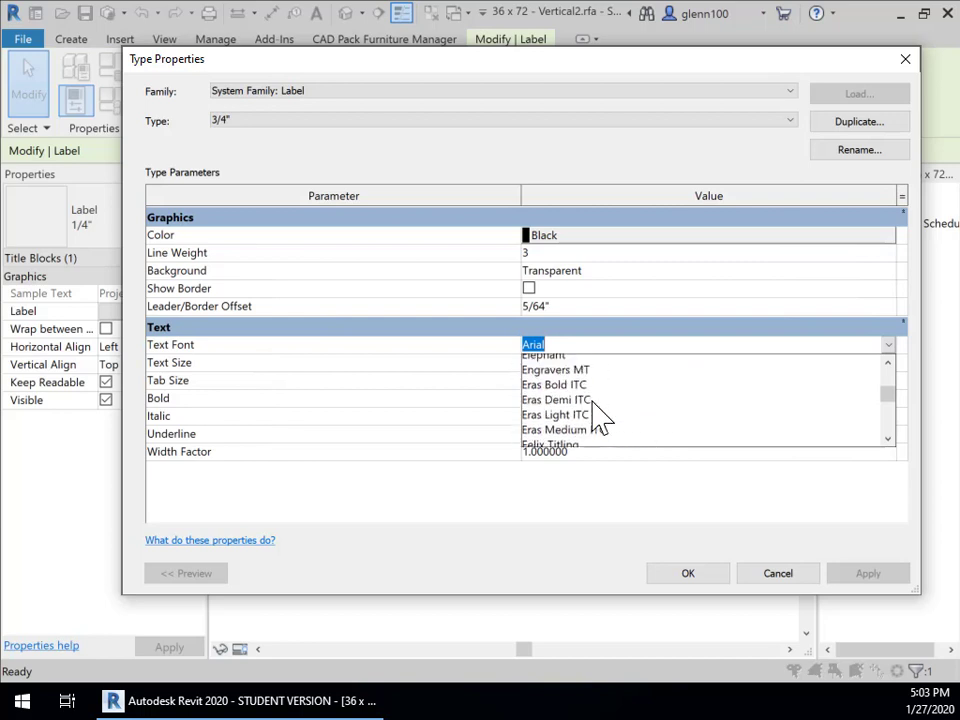
scroll(594, 420, down, 10)
scroll(592, 415, down, 6)
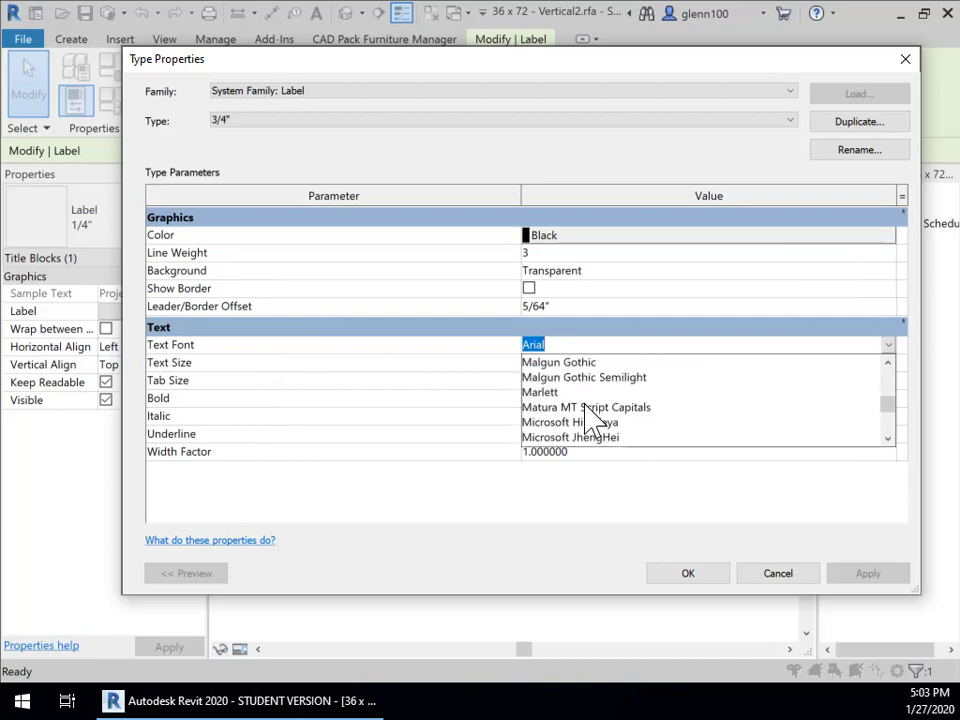
click(580, 508)
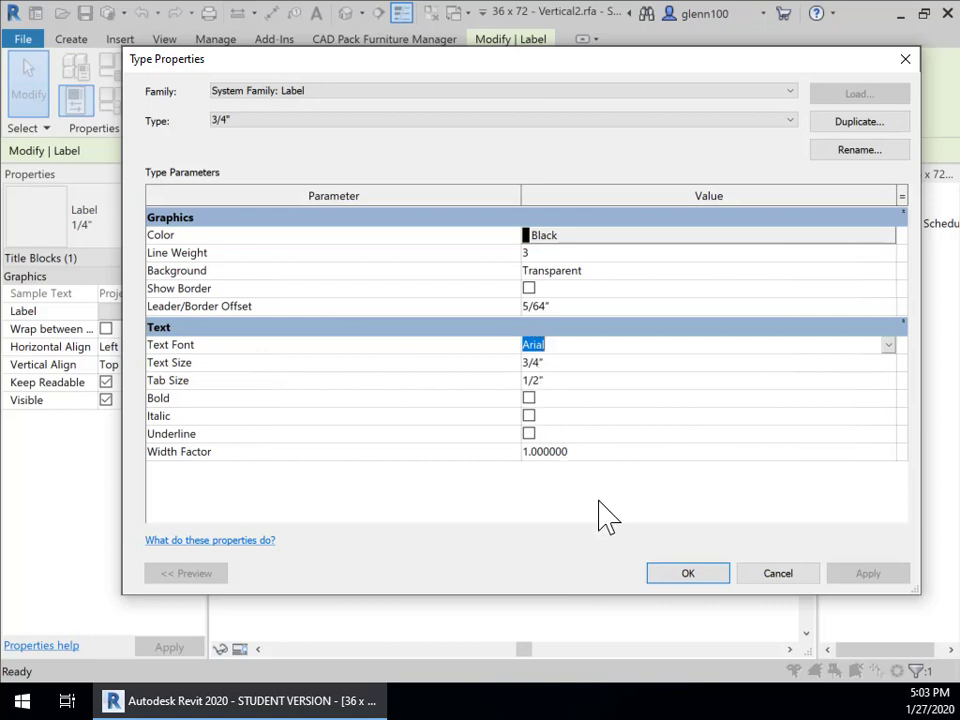
click(689, 577)
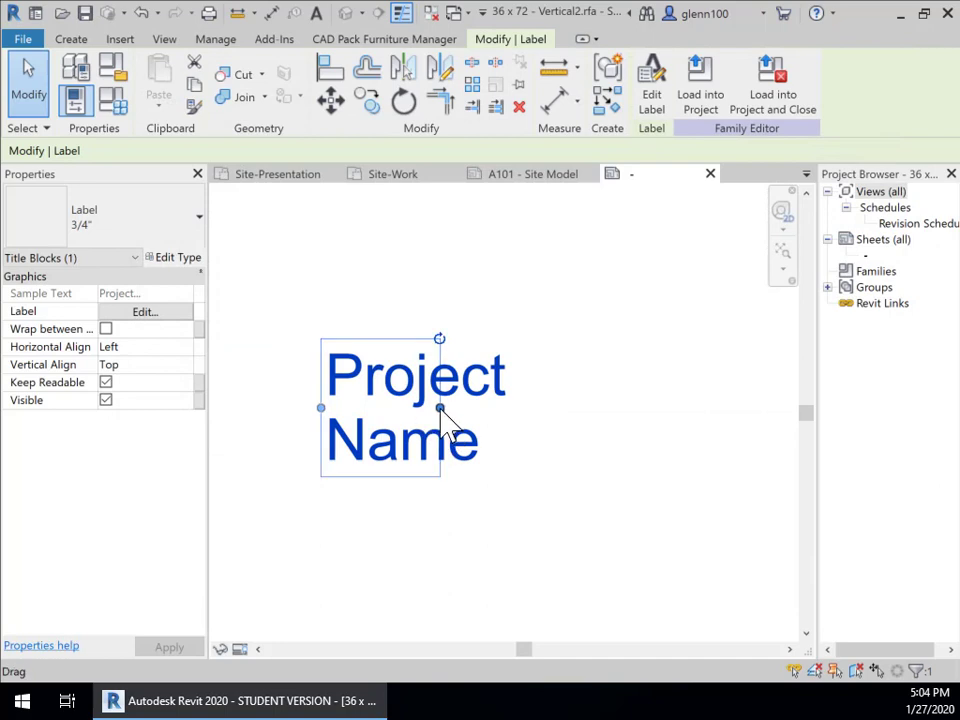
- Widen the Project Name label to fit on one line and move it into the header band at the border's upper-left corner
drag(440, 408, 762, 429)
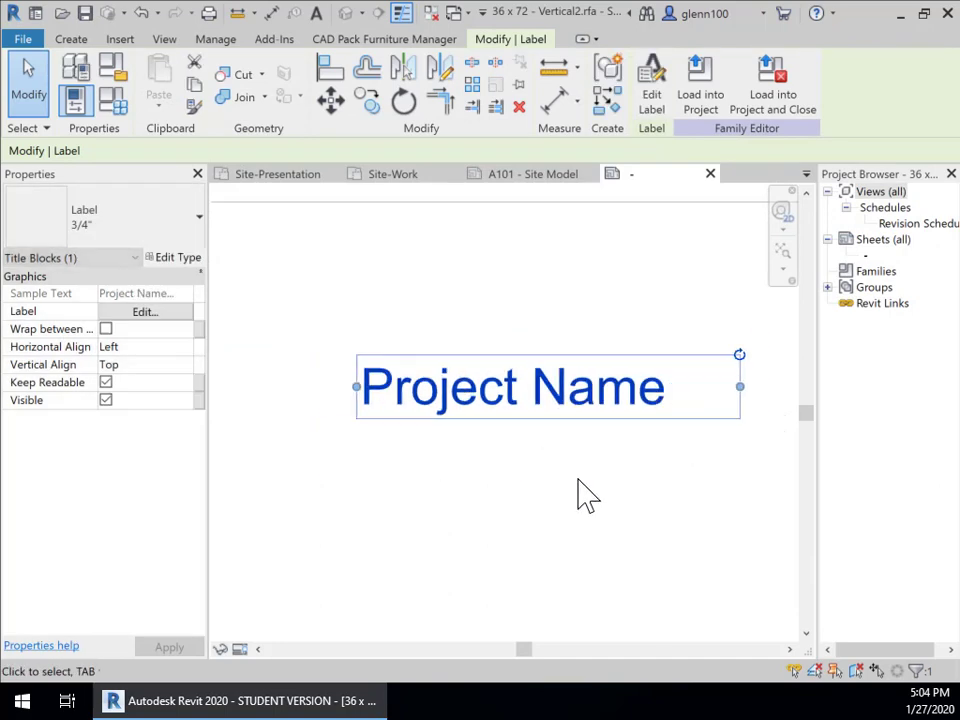
scroll(587, 495, down, 3)
drag(581, 455, 468, 393)
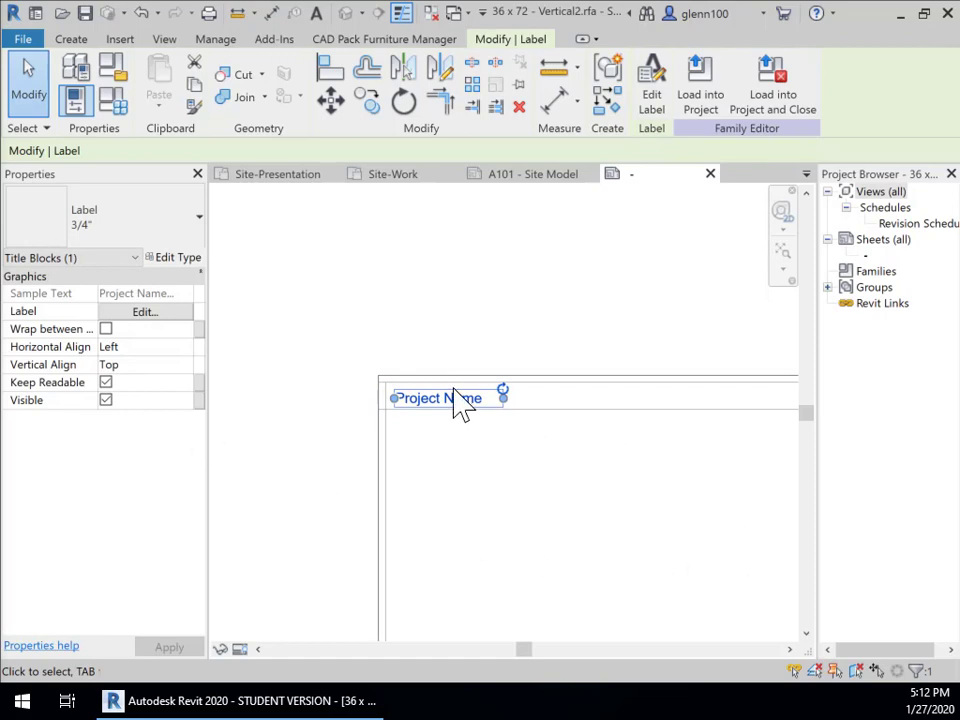
- Nudge the Project Name label sideways within the header band until its text box starts at the left inner guide line
scroll(489, 439, up, 2)
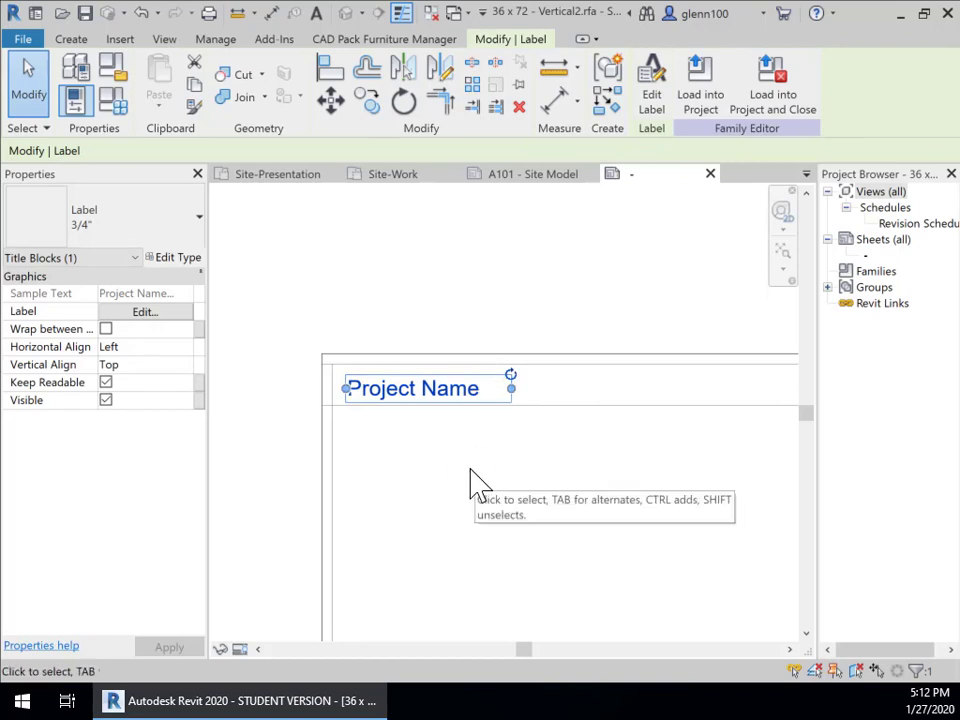
key(Left)
key(Left)
key(Left)
key(Right)
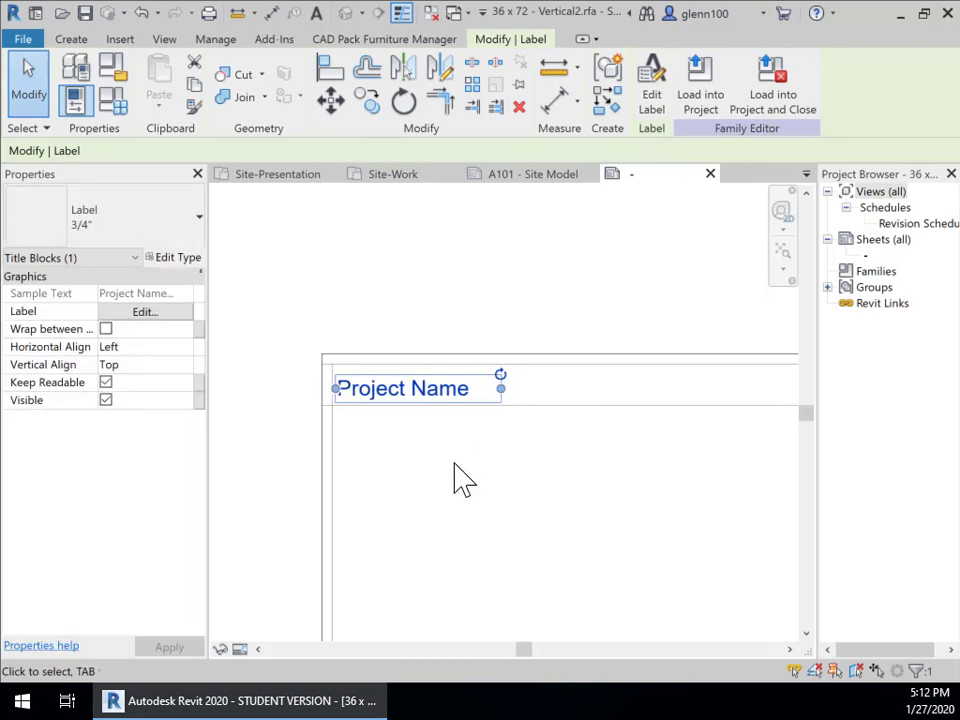
key(Up)
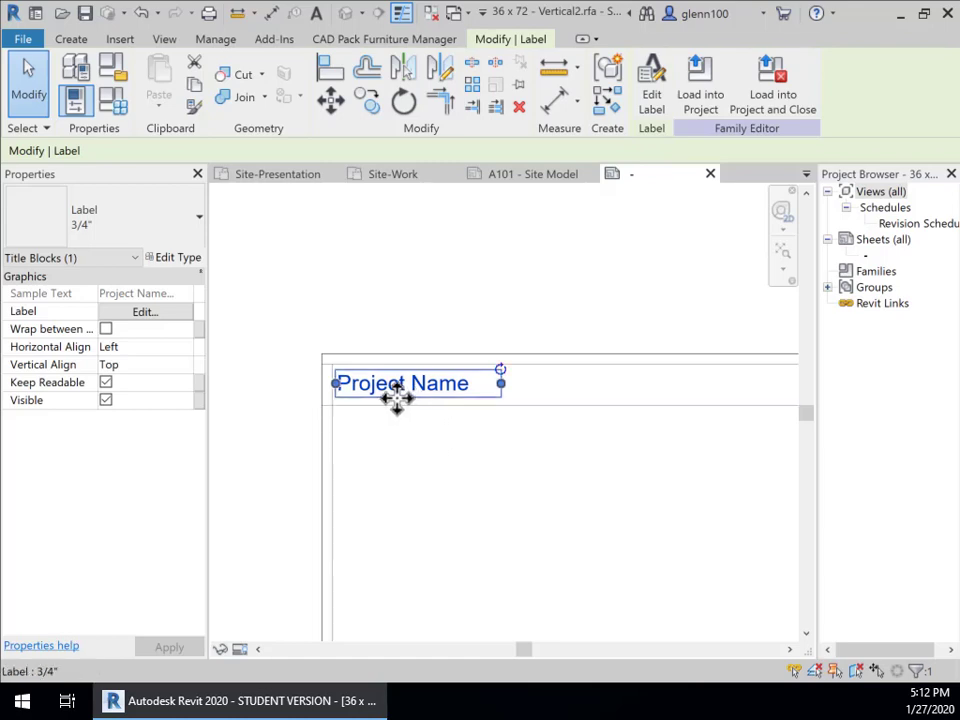
drag(419, 379, 398, 406)
key(Down)
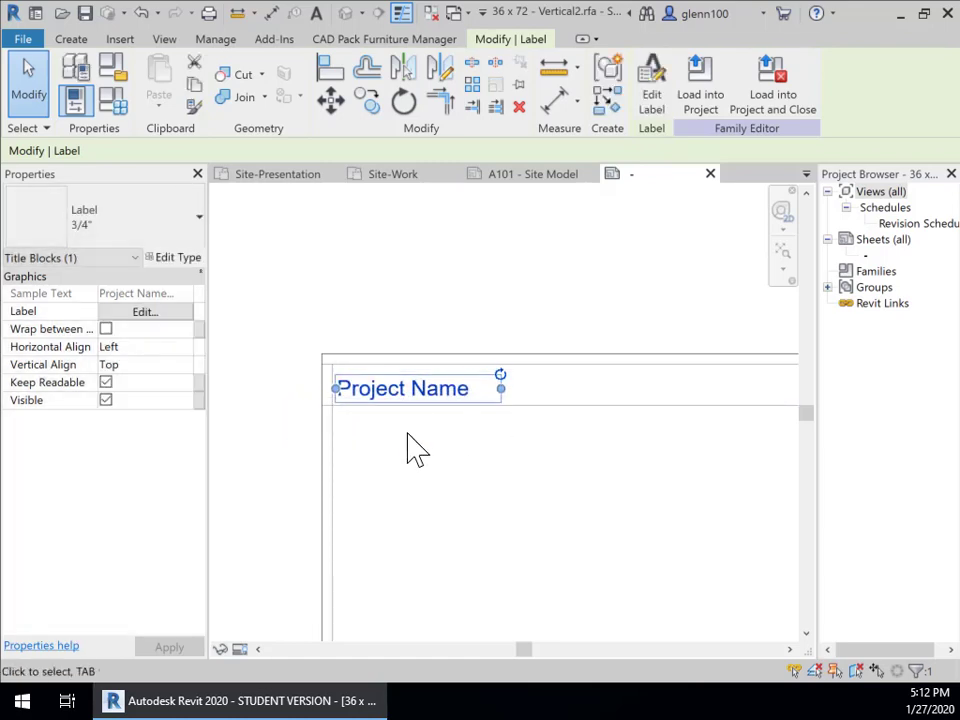
key(Left)
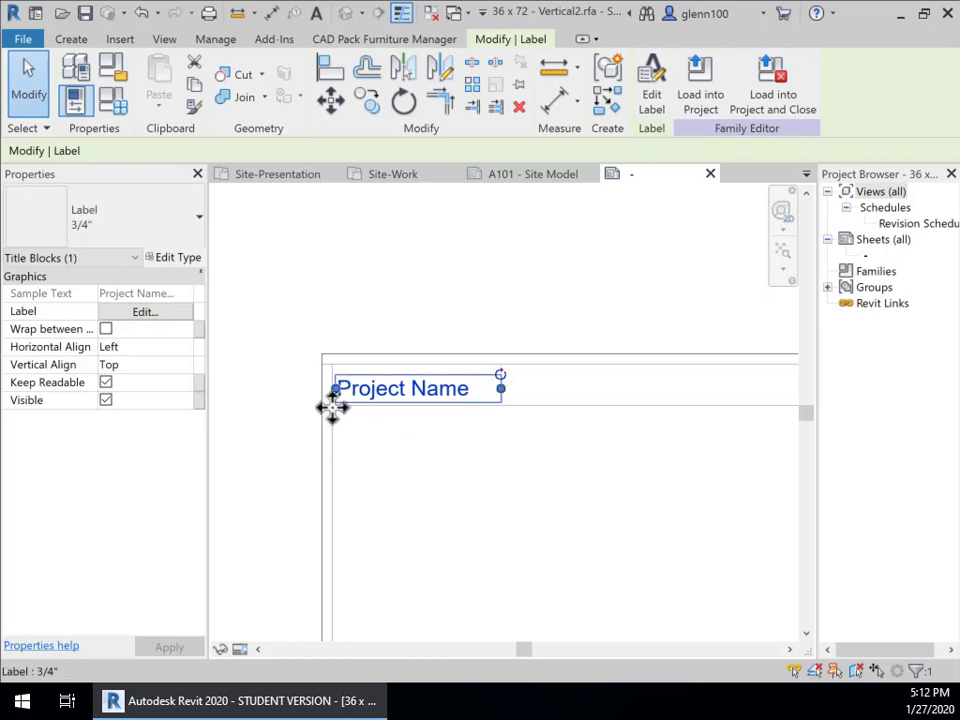
scroll(336, 402, up, 5)
key(Left)
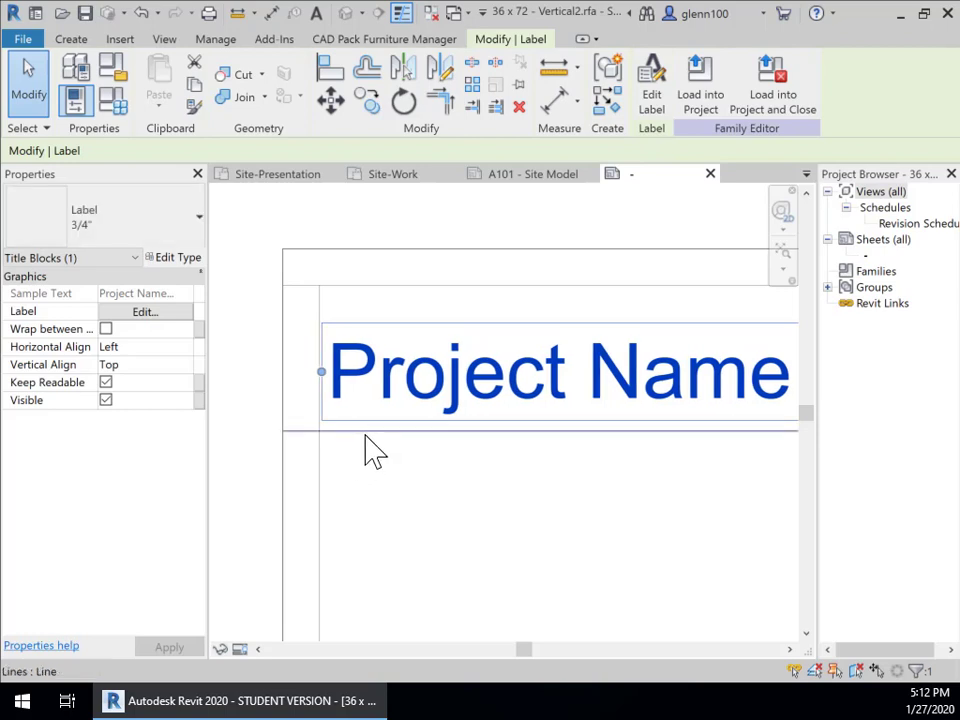
- Widen the Project Name label's text box for longer names and nudge the label down toward the header band's lower guide line
scroll(505, 470, down, 3)
scroll(495, 452, down, 2)
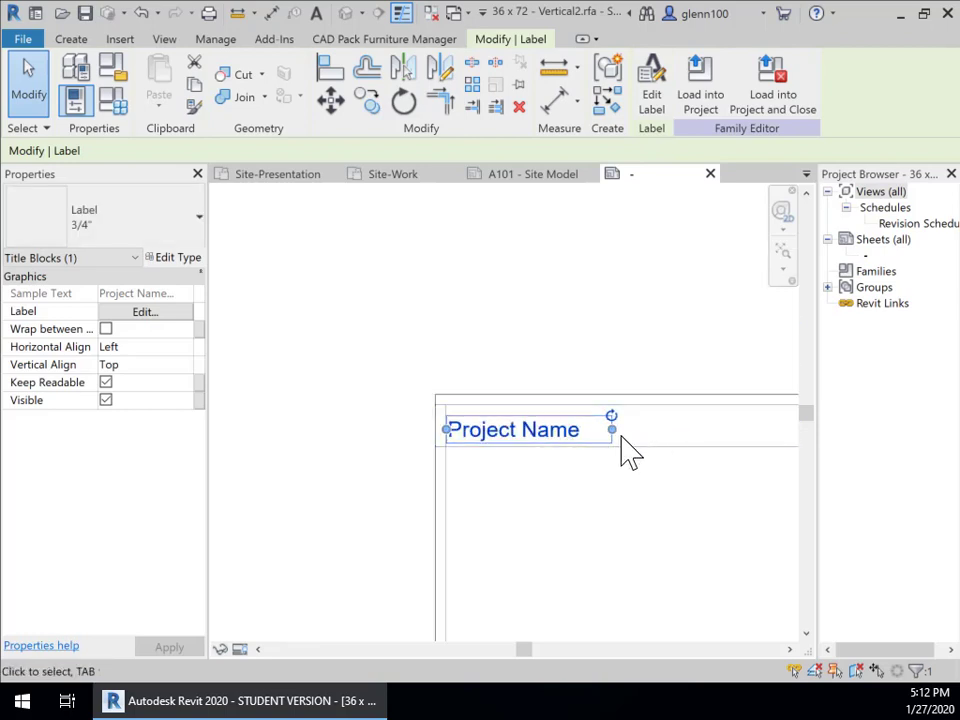
drag(613, 431, 776, 452)
scroll(724, 510, down, 2)
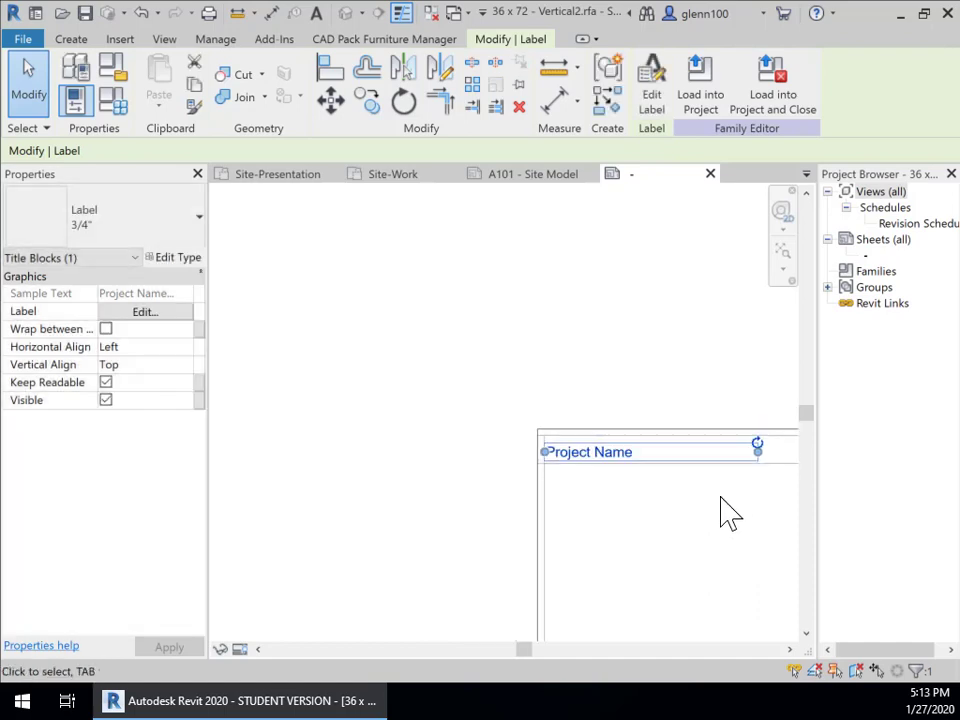
middle_drag(685, 501, 566, 459)
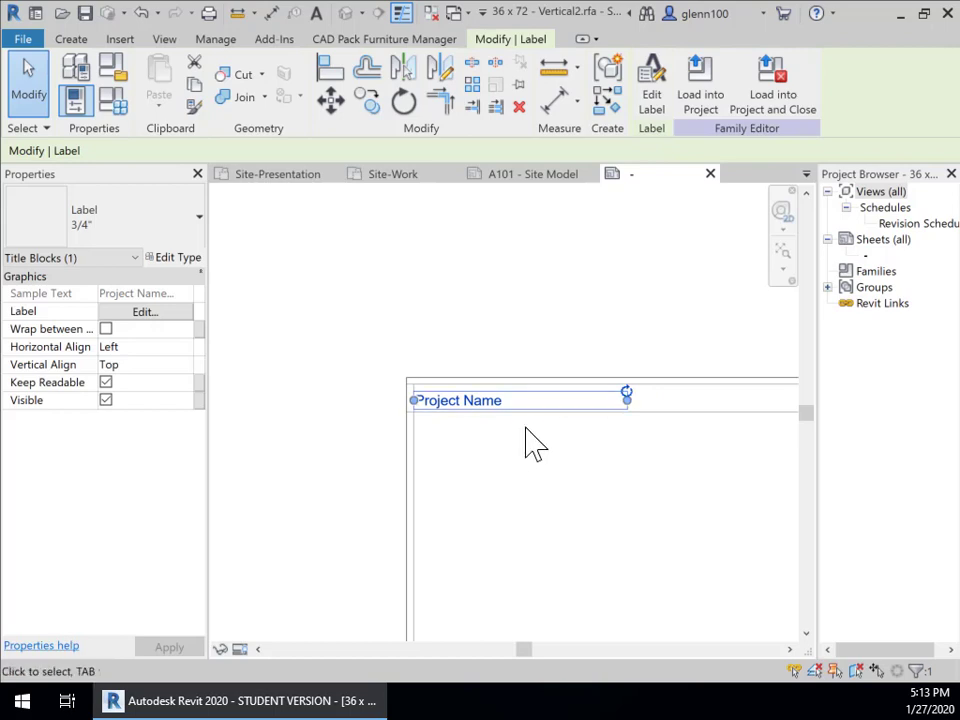
key(Down)
click(600, 467)
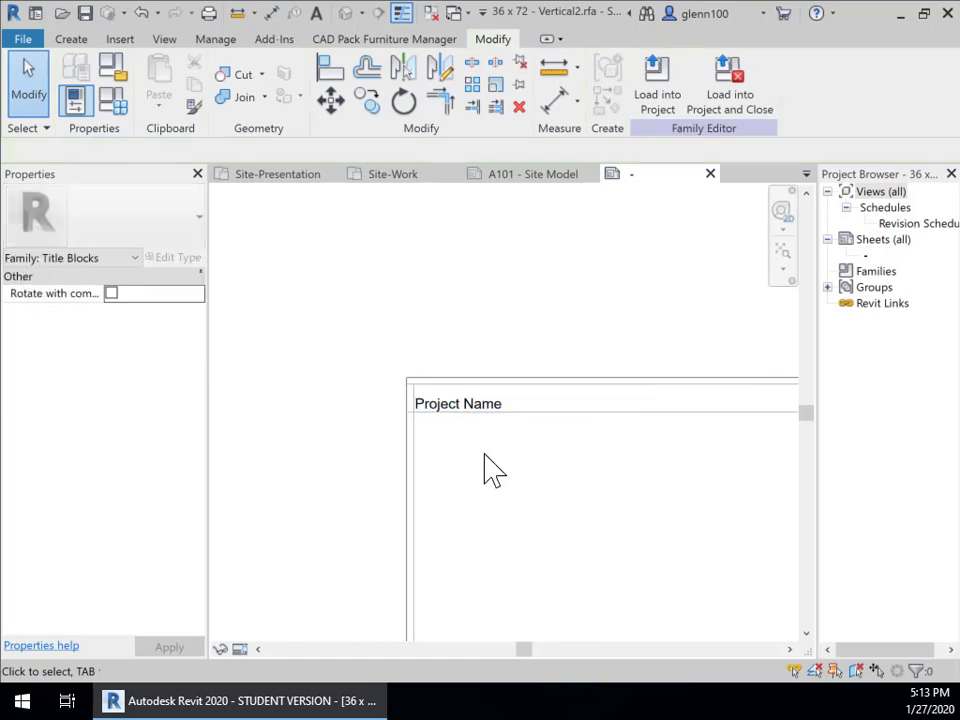
- Check the header on the A101 Site Model sheet, then place a new label below Project Name in the titleblock family with the Organization Name parameter
click(512, 176)
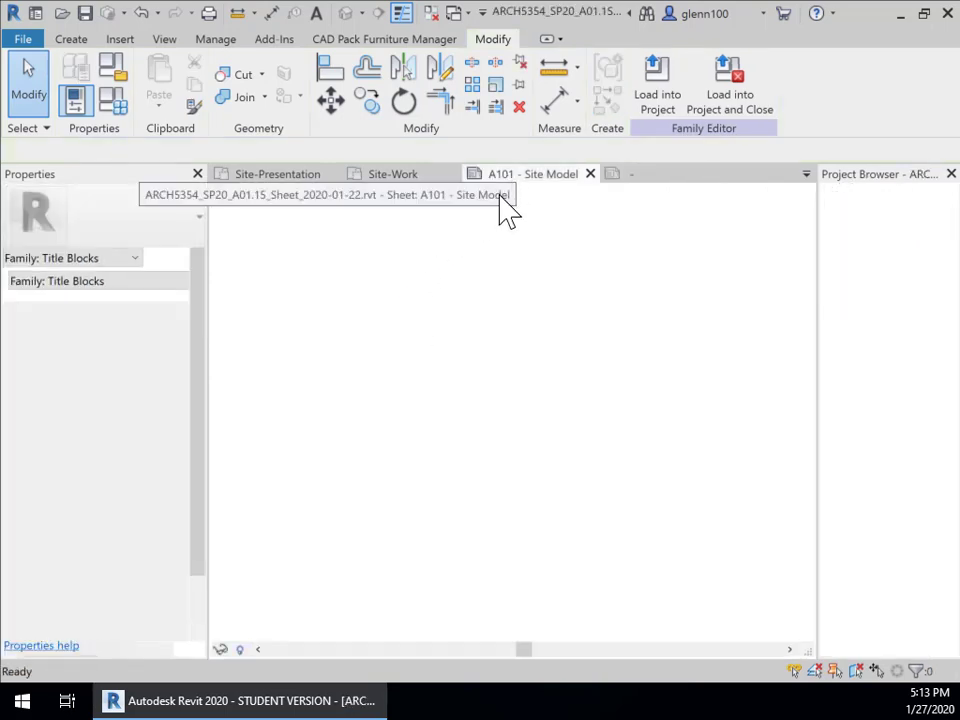
scroll(410, 375, up, 3)
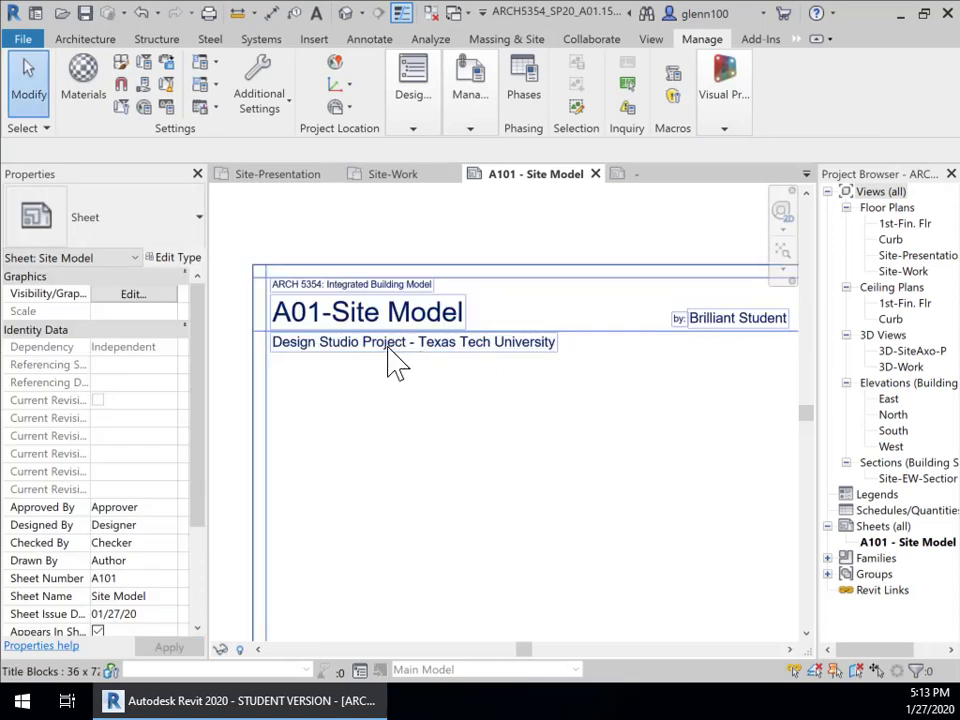
click(620, 177)
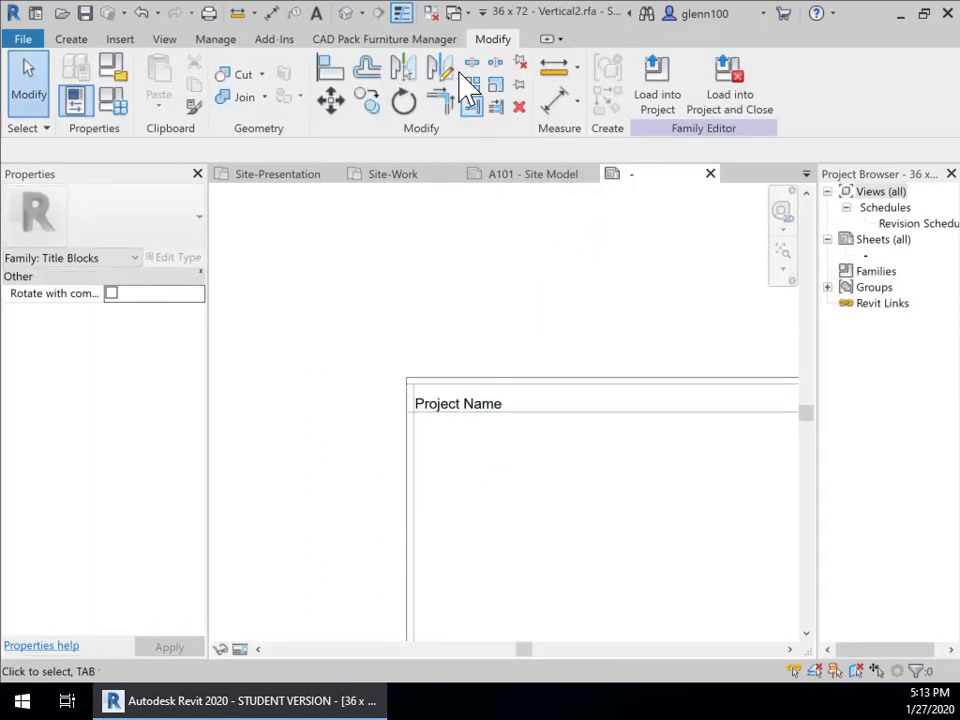
click(64, 39)
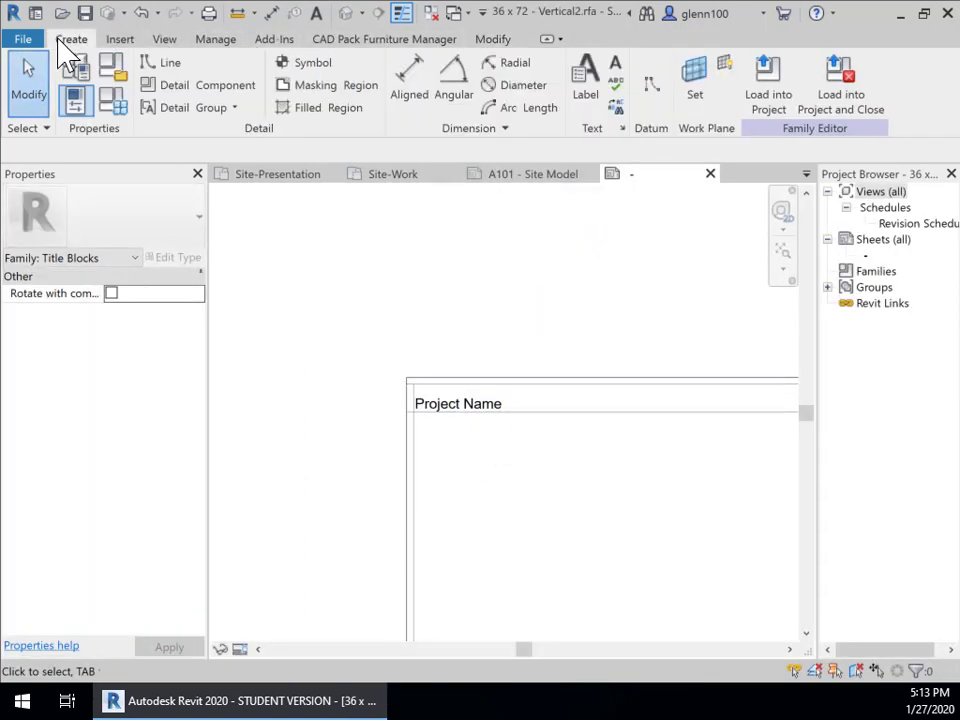
click(586, 82)
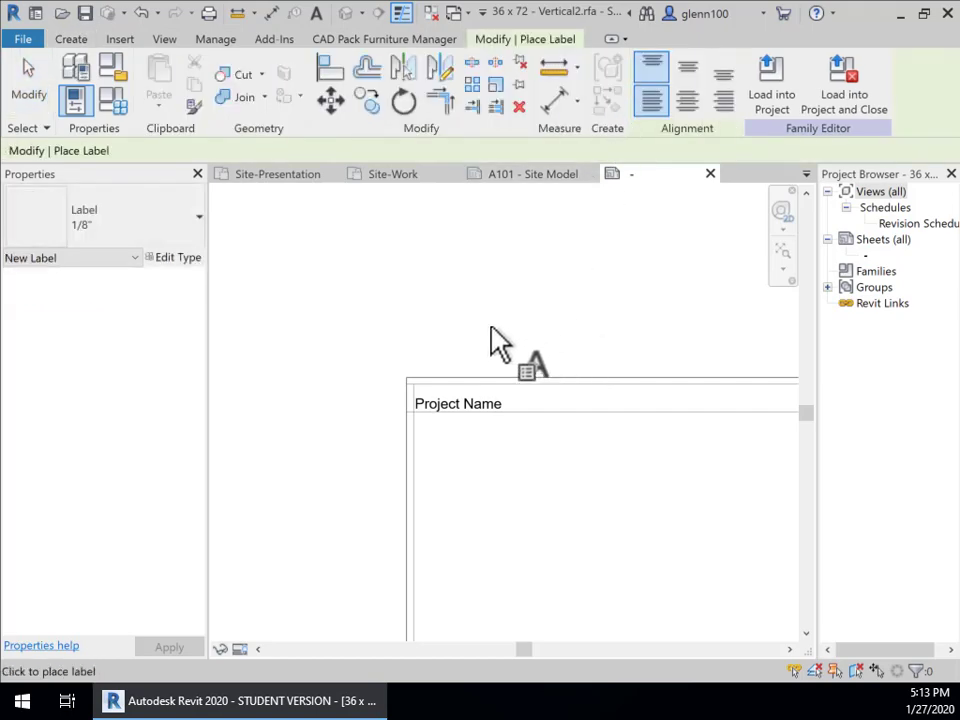
click(493, 467)
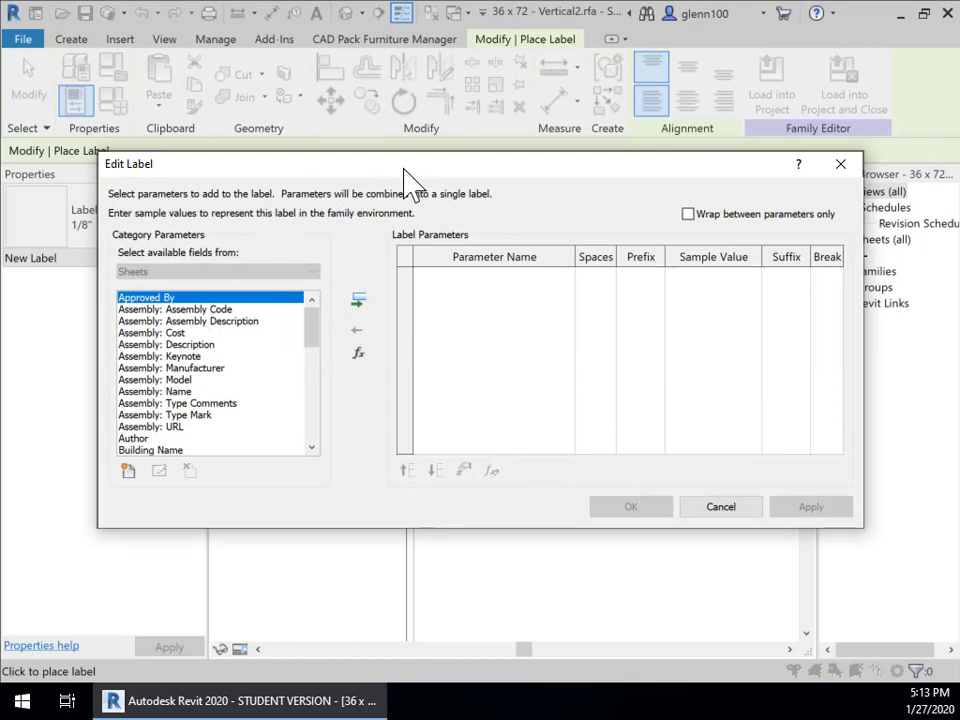
drag(405, 180, 368, 349)
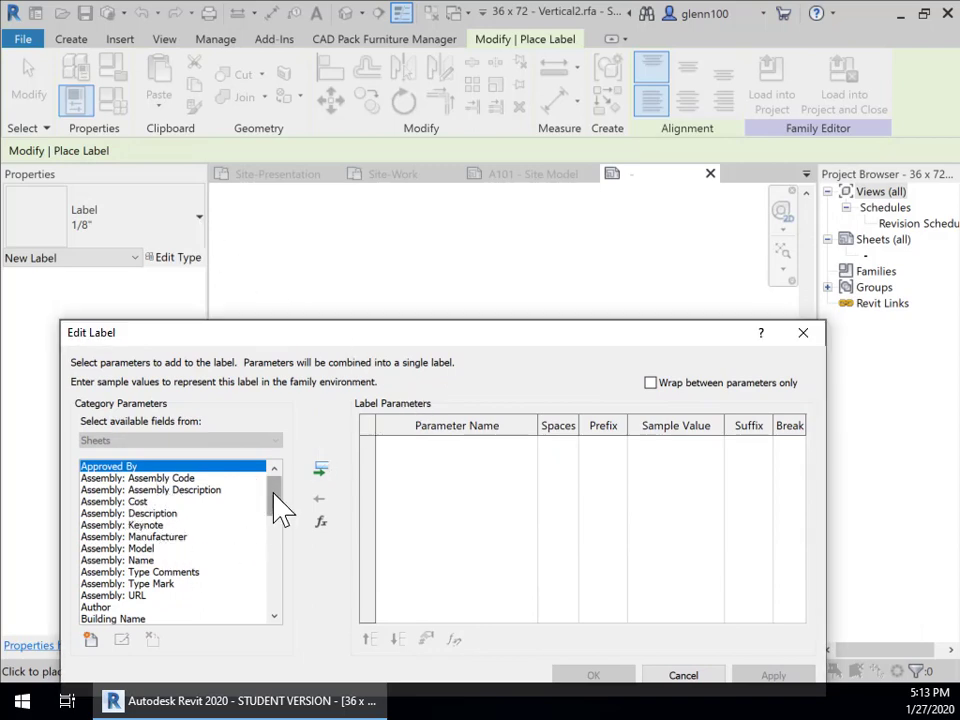
drag(279, 508, 280, 590)
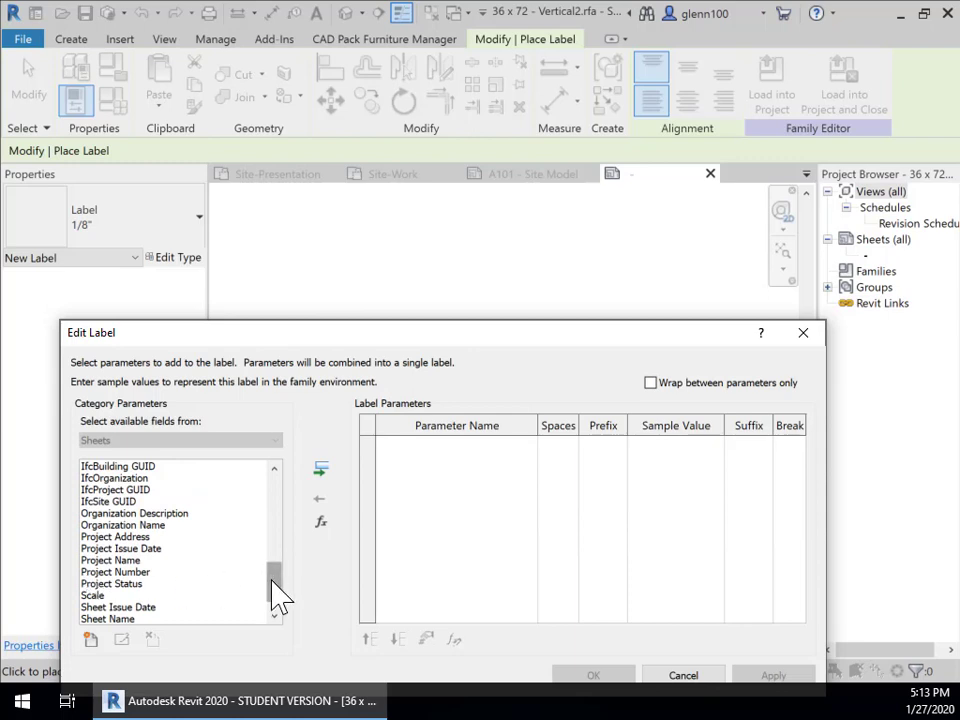
drag(279, 596, 279, 580)
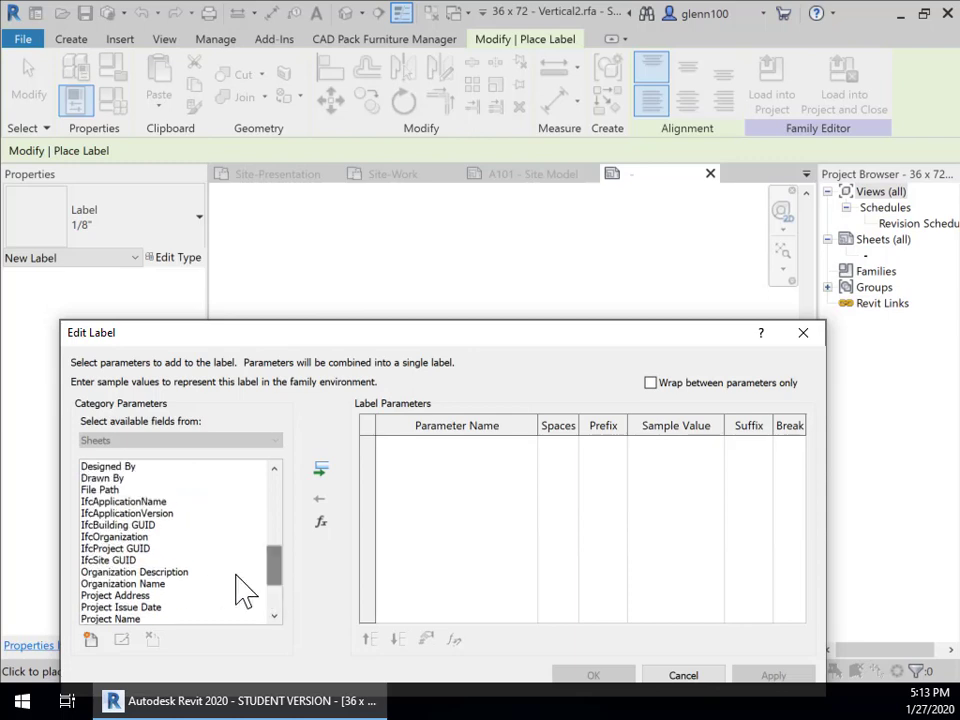
click(153, 584)
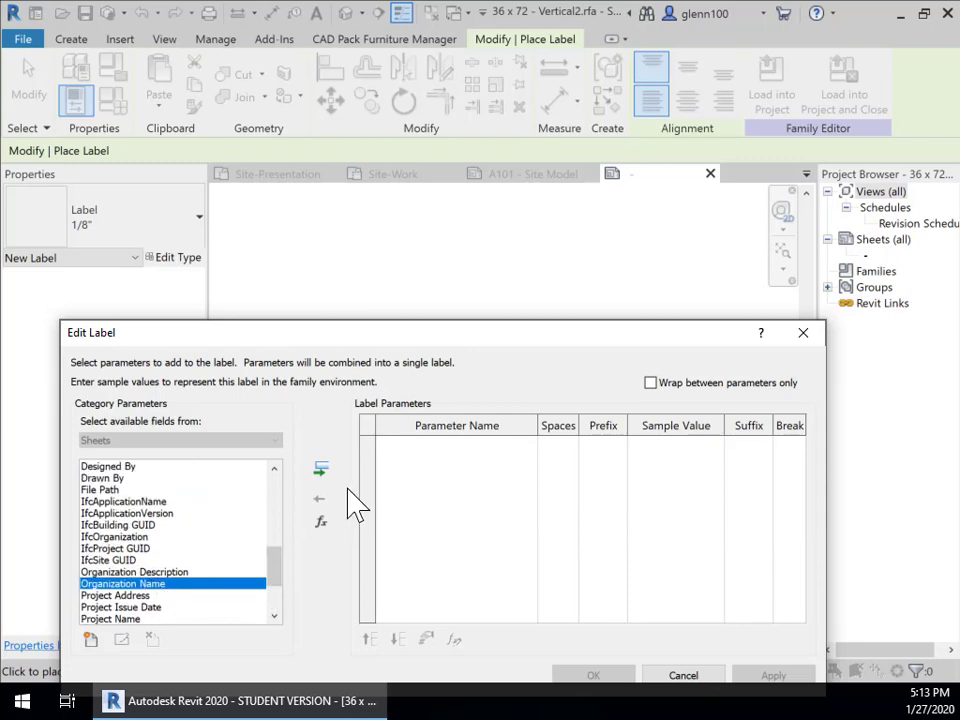
click(318, 470)
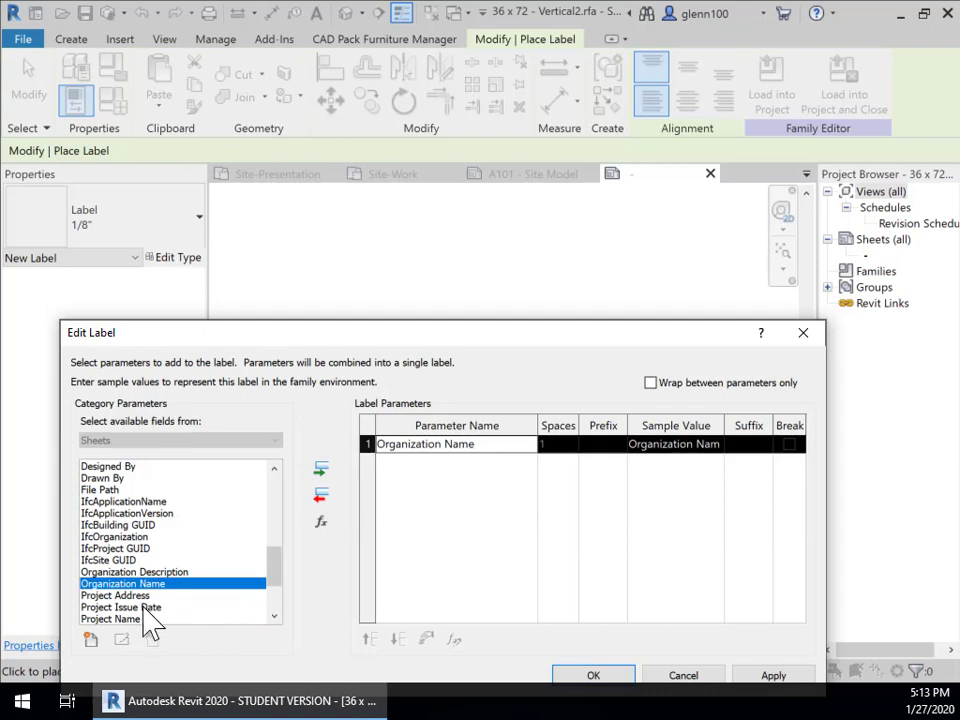
- Add Organization Description to the new label, give Organization Name a ":" suffix, and accept the label
click(163, 574)
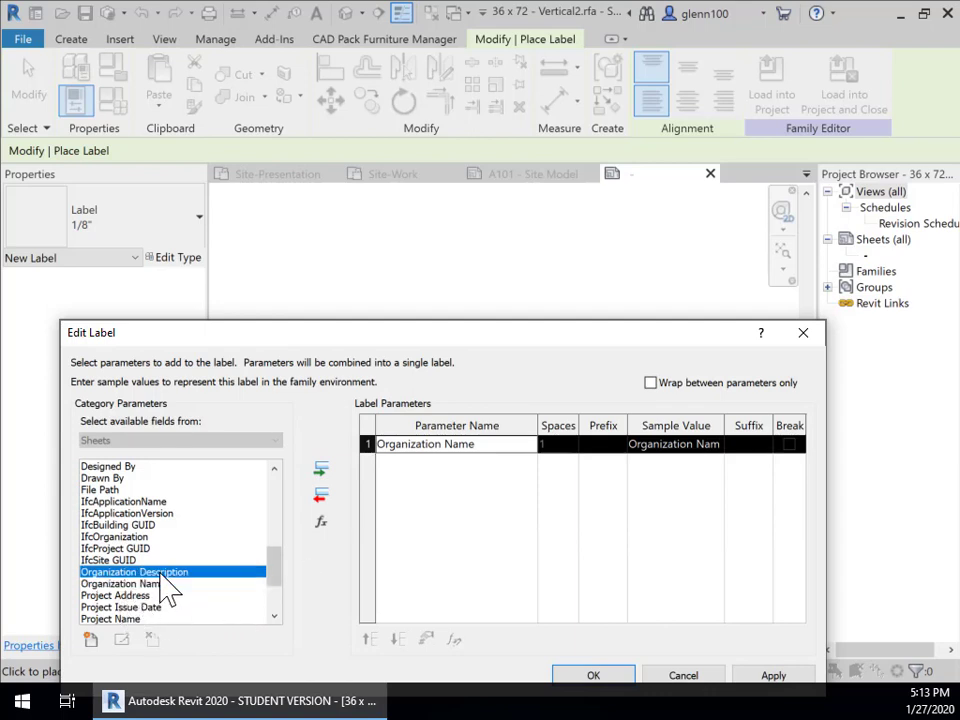
click(320, 470)
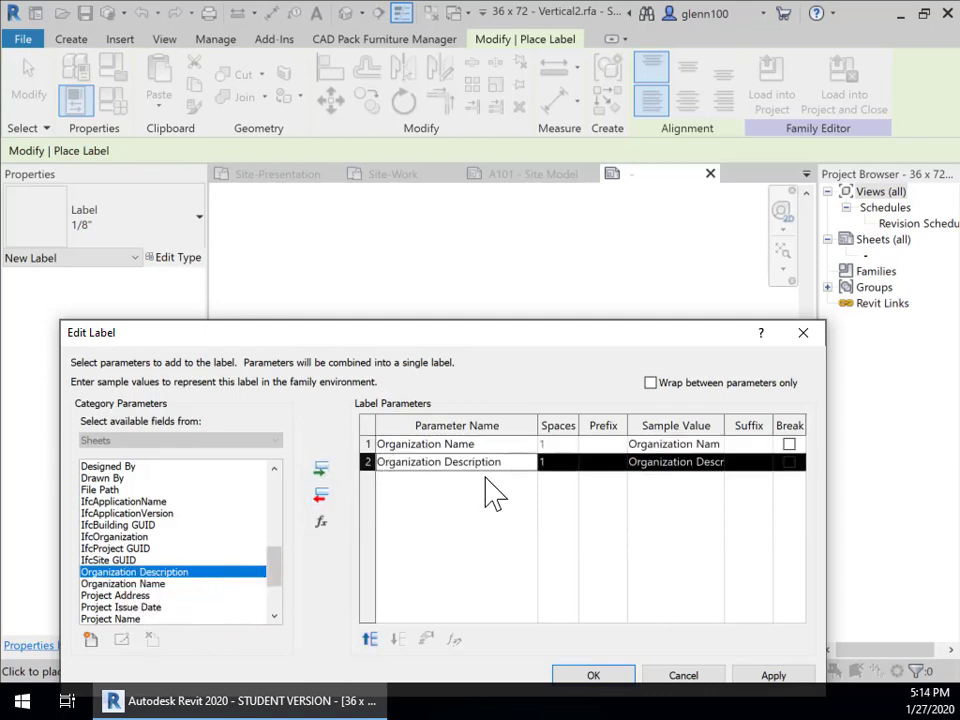
click(738, 447)
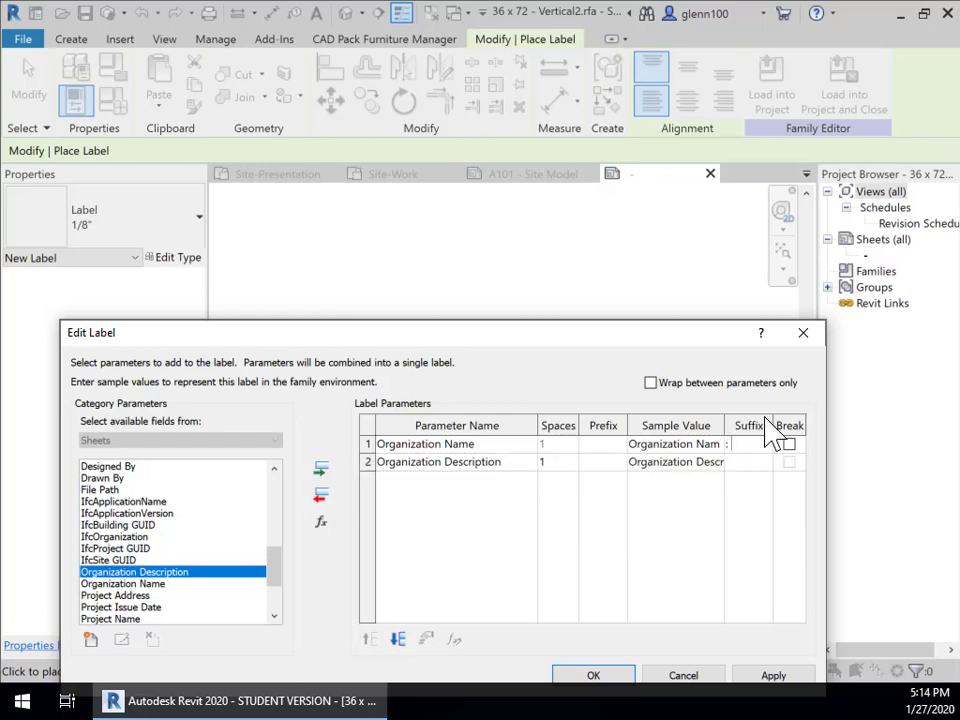
click(773, 676)
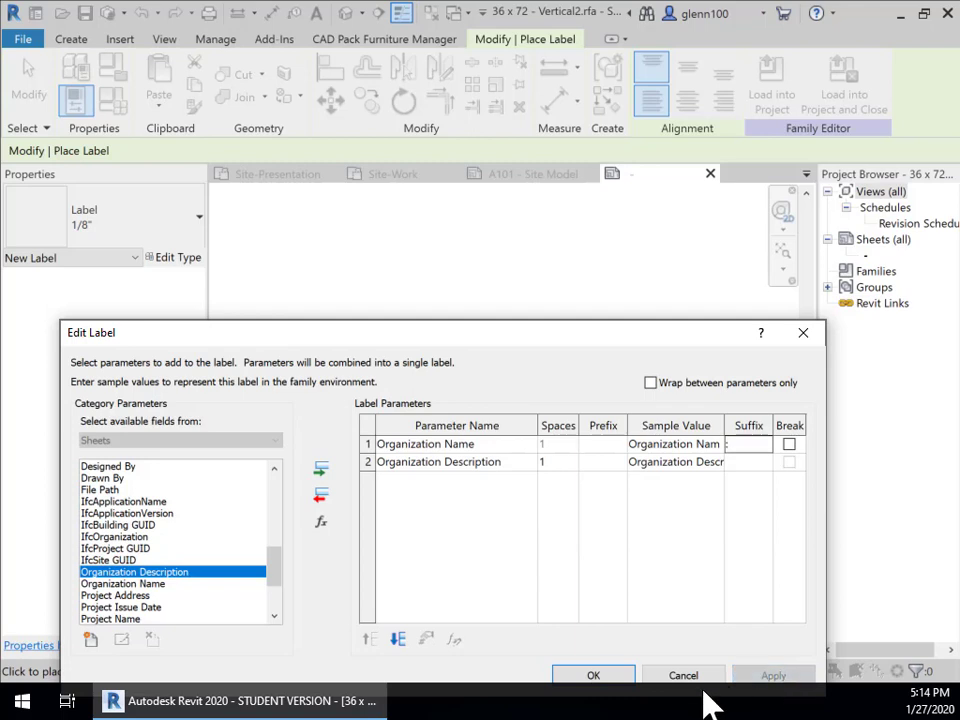
click(590, 677)
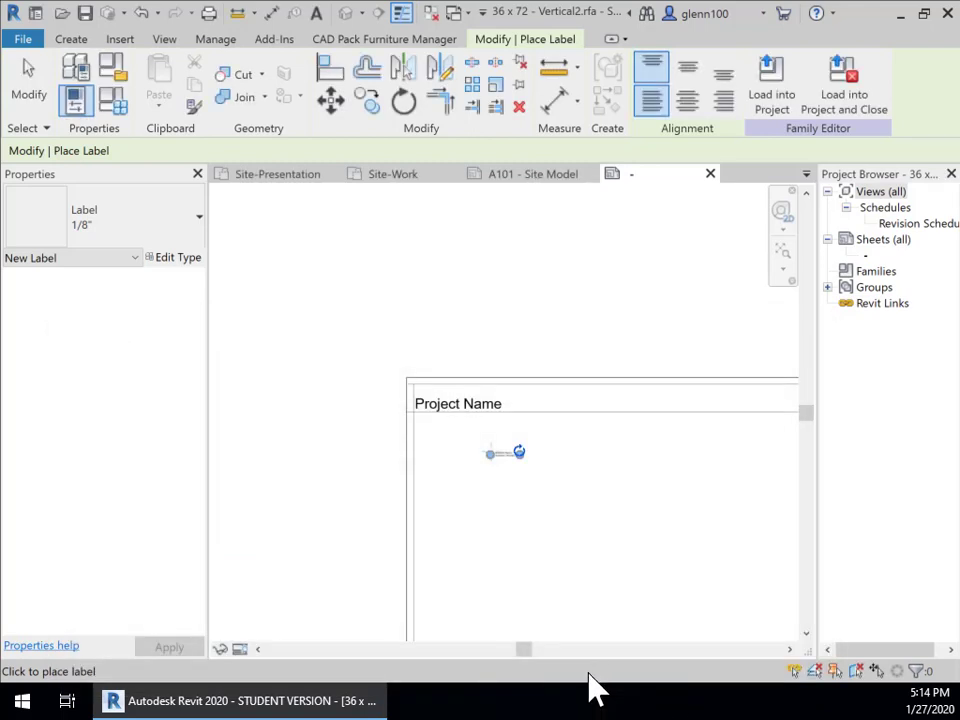
- Widen the organization label's text box so that both parameters fit on one line
scroll(528, 478, up, 4)
scroll(520, 465, up, 2)
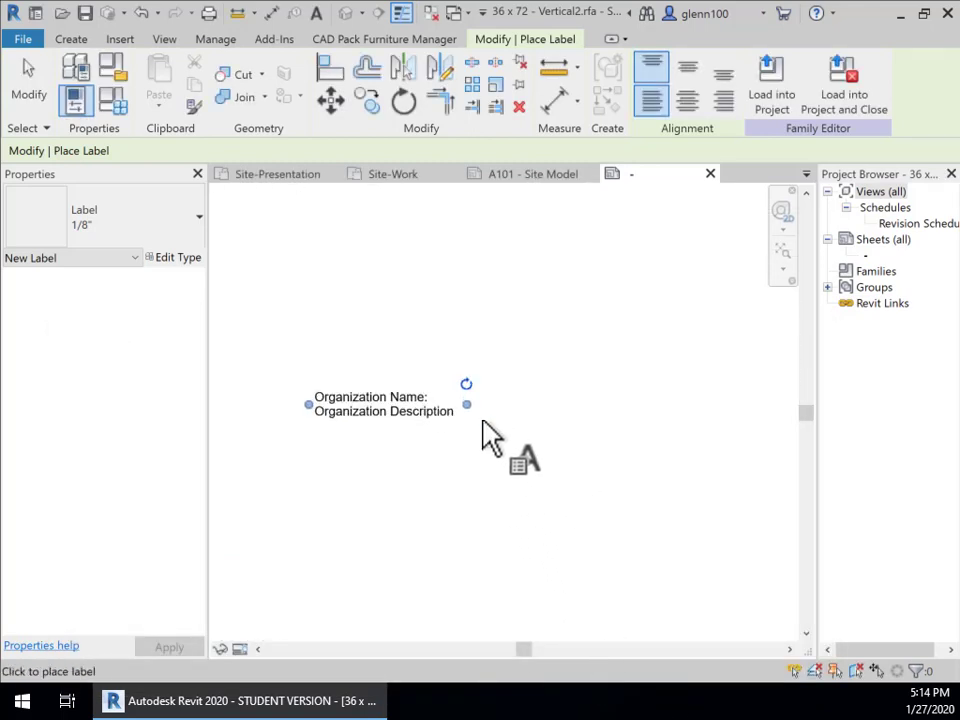
drag(468, 403, 724, 413)
scroll(536, 456, up, 3)
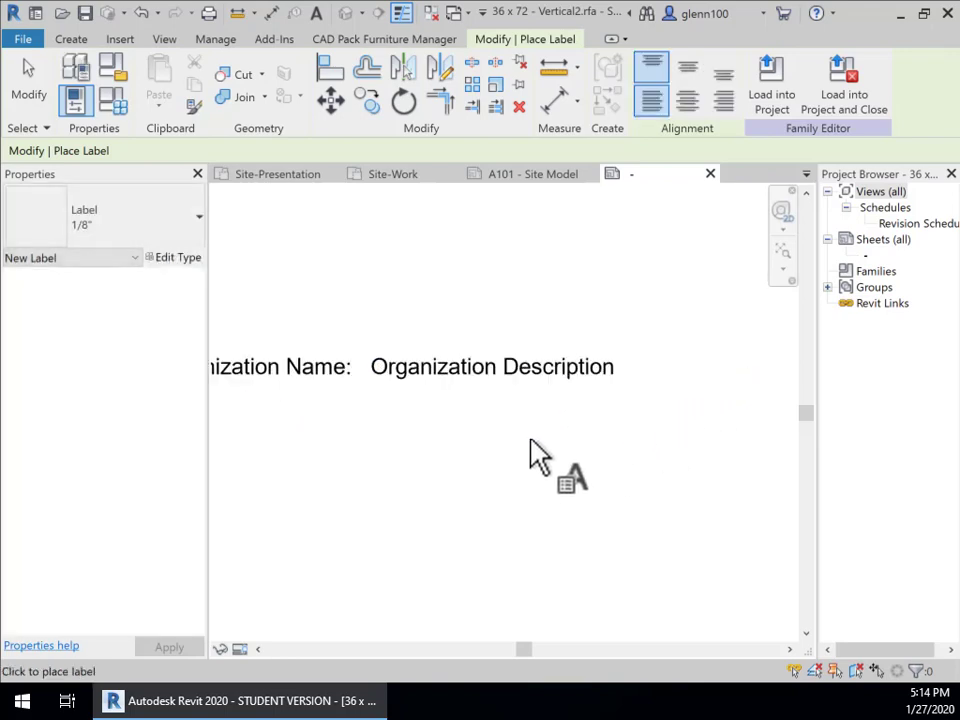
scroll(540, 455, down, 3)
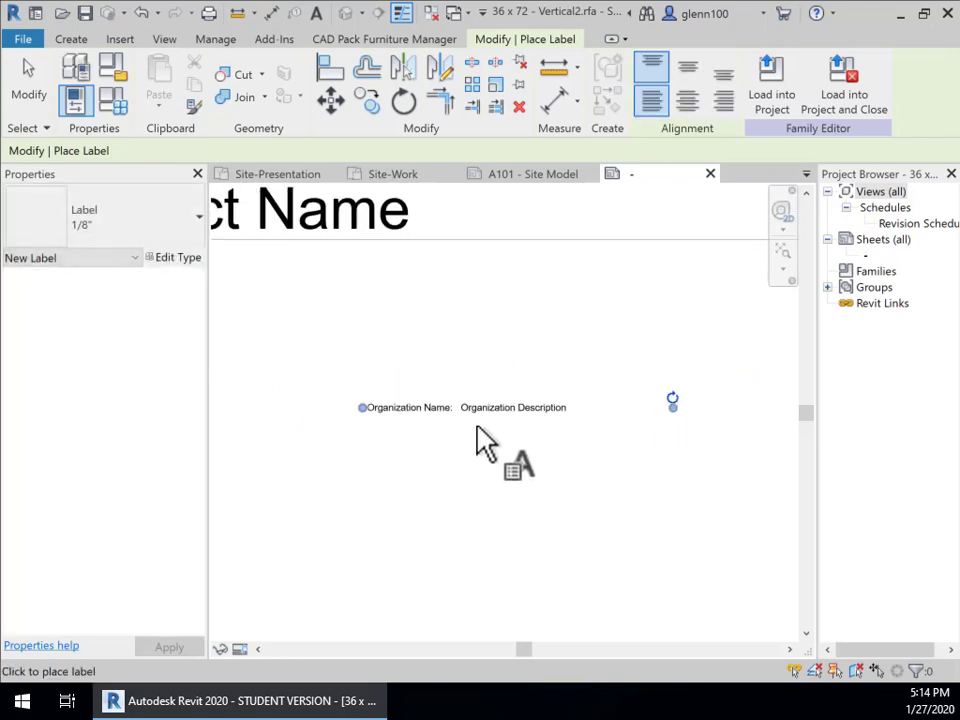
- Finish placing labels and change the organization label's type to 1/4"
click(200, 226)
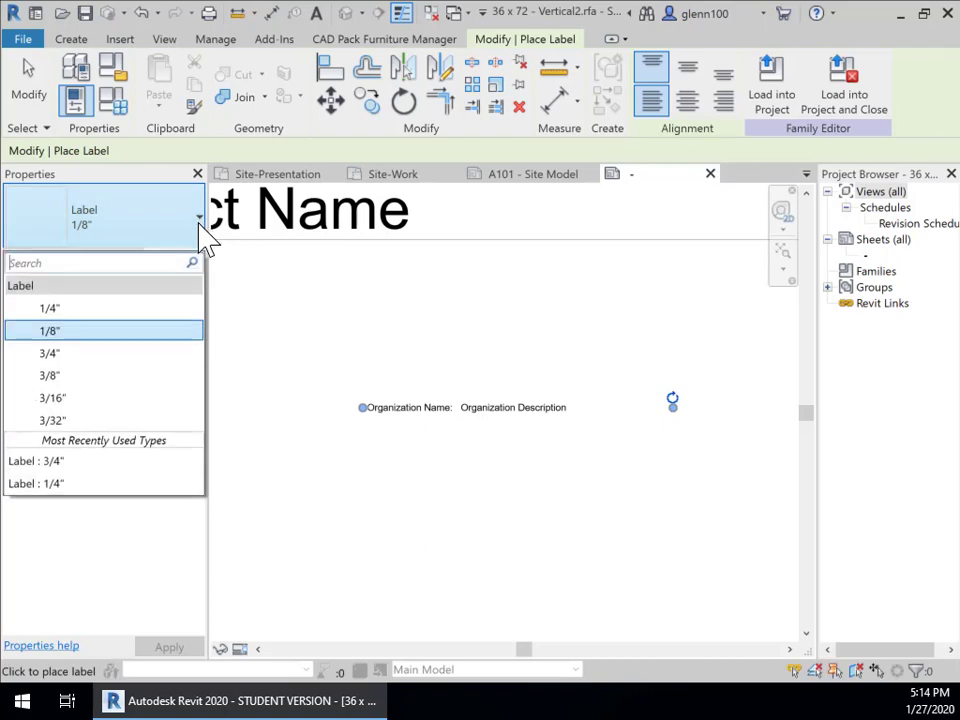
click(68, 310)
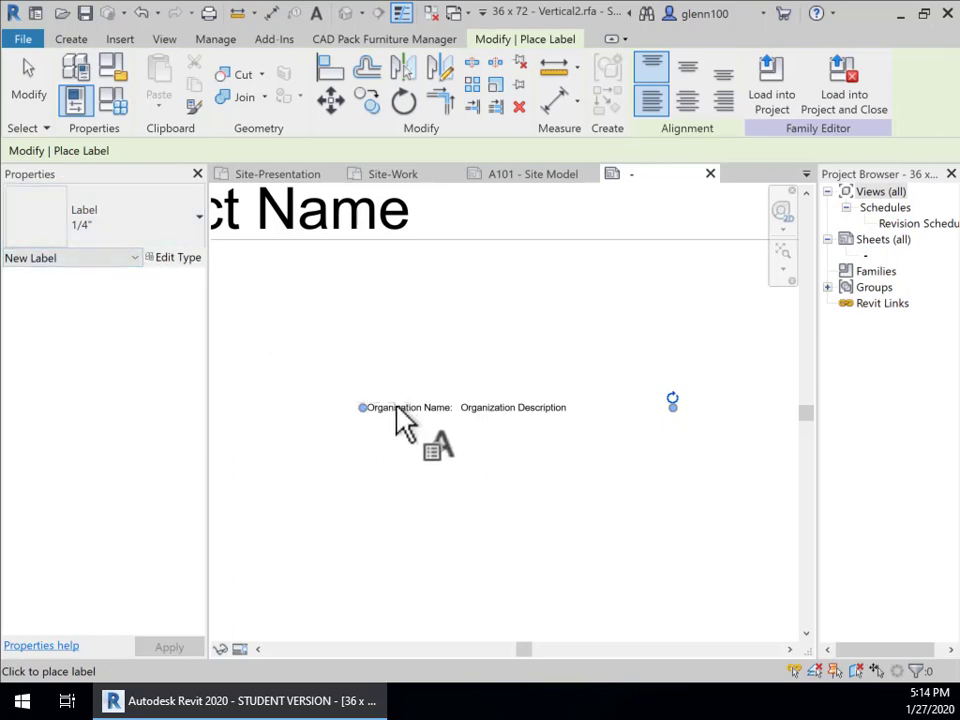
click(30, 90)
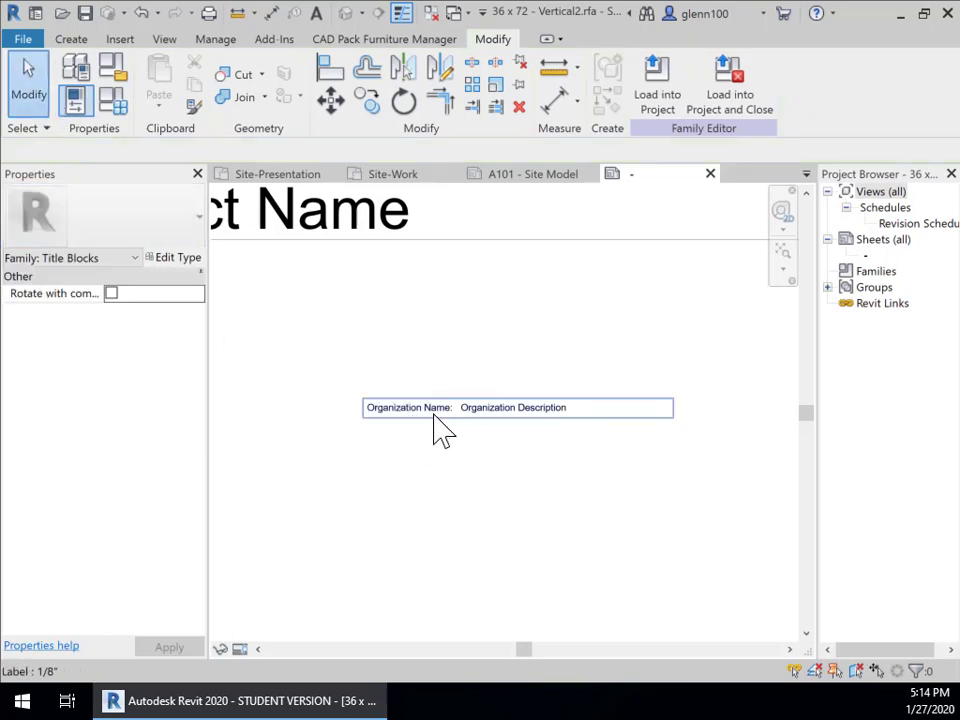
click(405, 418)
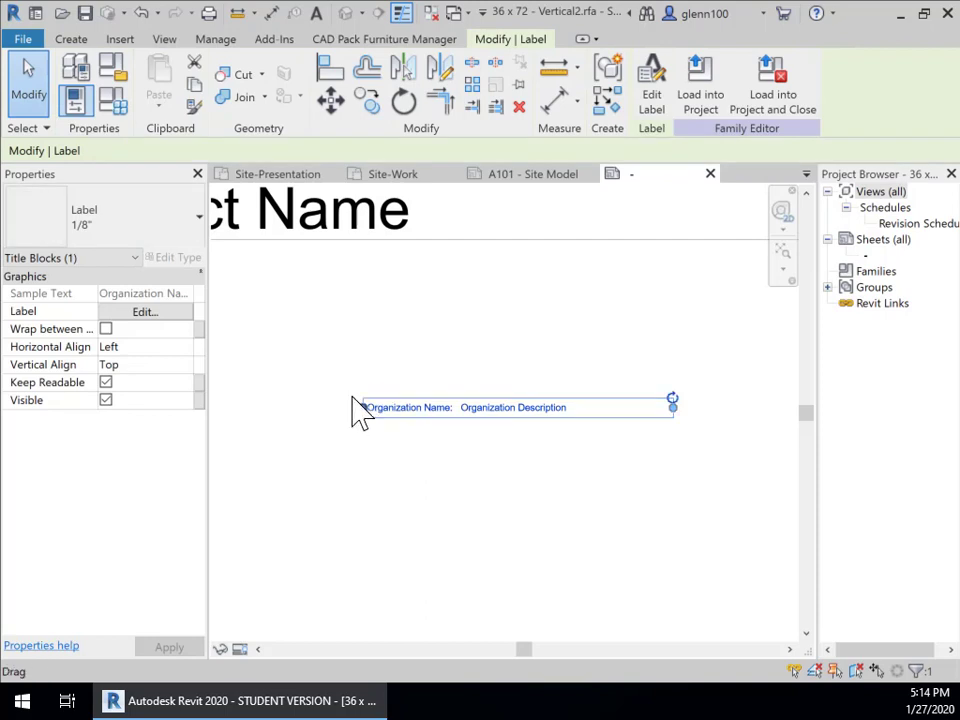
click(189, 240)
click(62, 309)
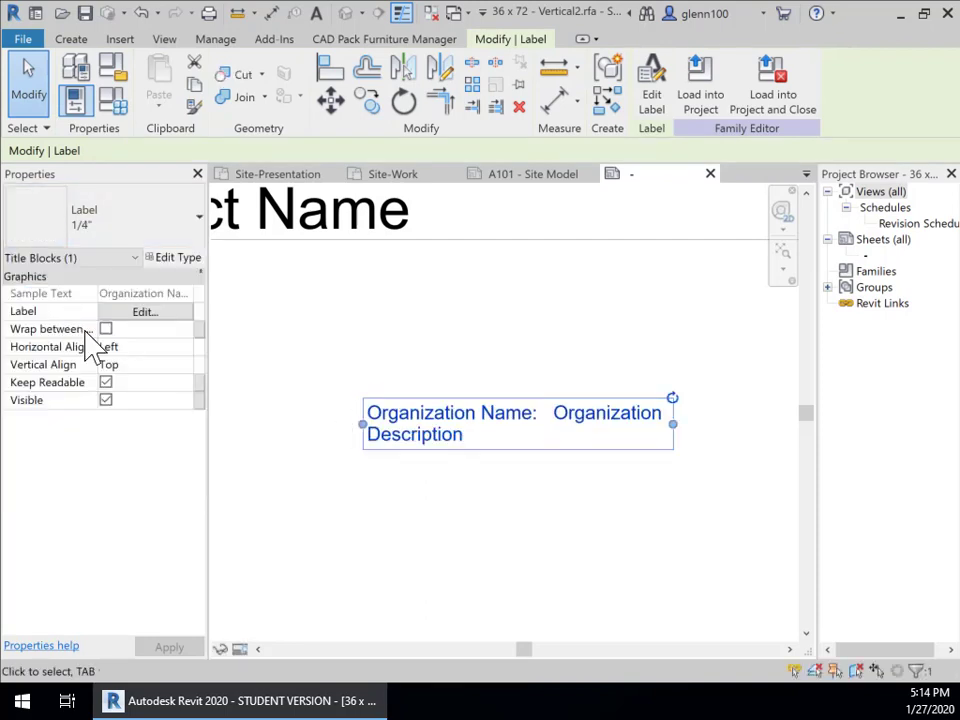
click(628, 497)
scroll(619, 501, down, 3)
middle_drag(619, 501, 454, 452)
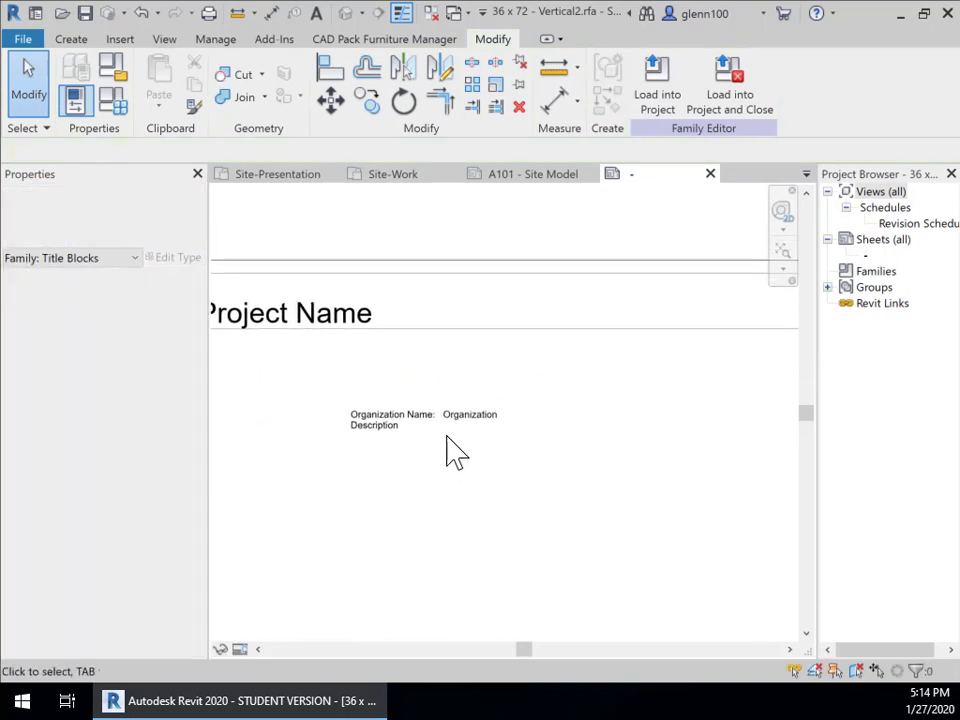
- Widen the organization label so its text fits on one line and move it above Project Name in the header
click(463, 430)
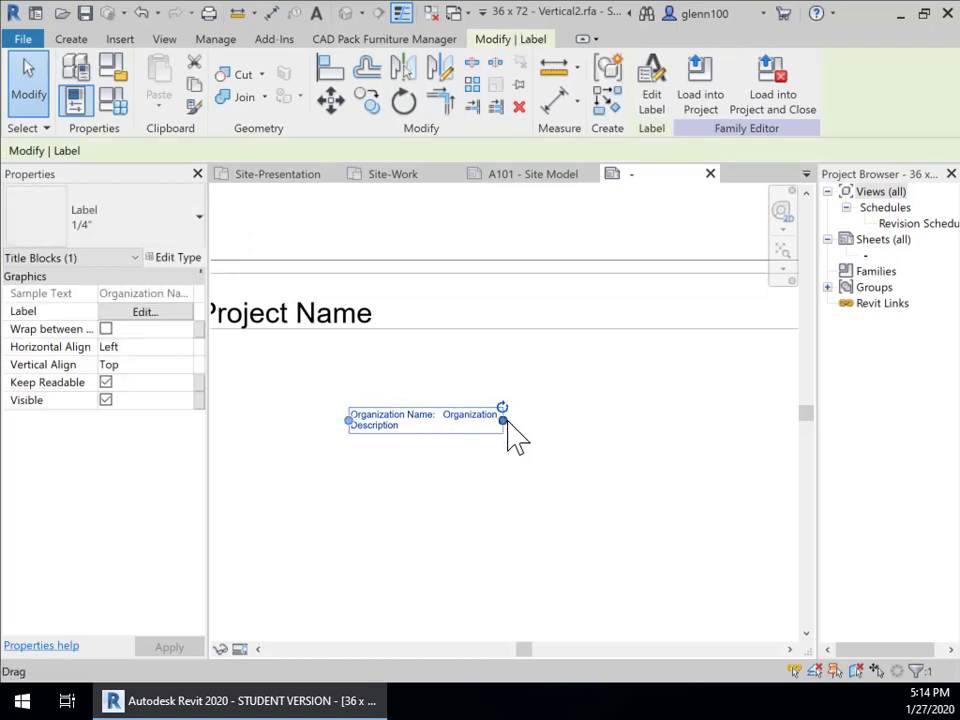
drag(503, 421, 604, 428)
drag(514, 405, 407, 283)
middle_drag(450, 415, 561, 465)
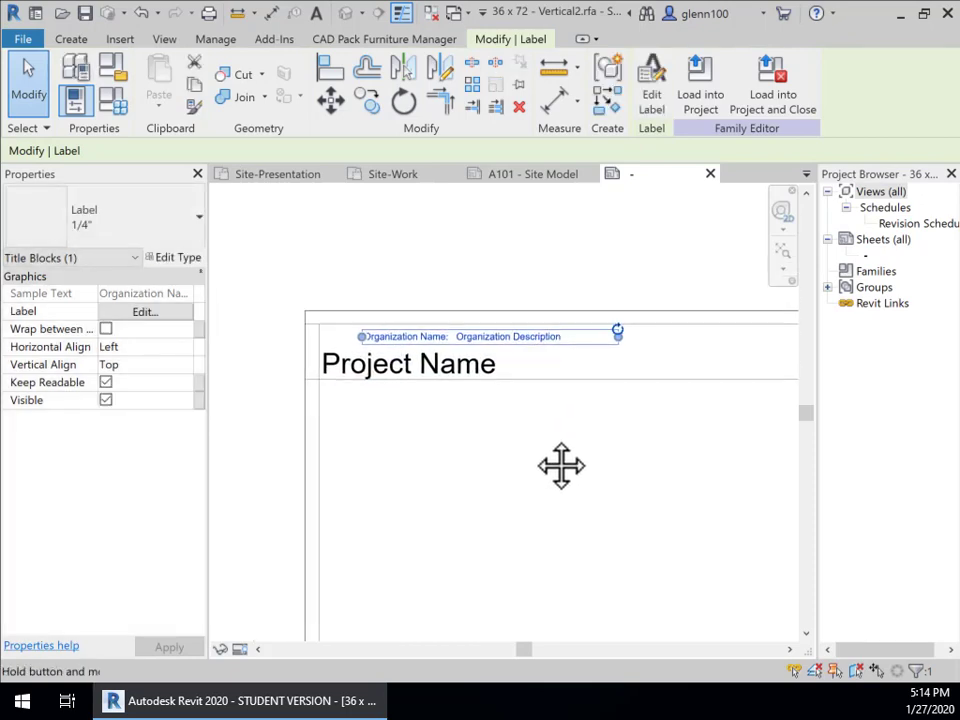
- Nudge the organization label left and up so it lines up with Project Name's left edge and sits near the upper guide line
scroll(433, 407, up, 2)
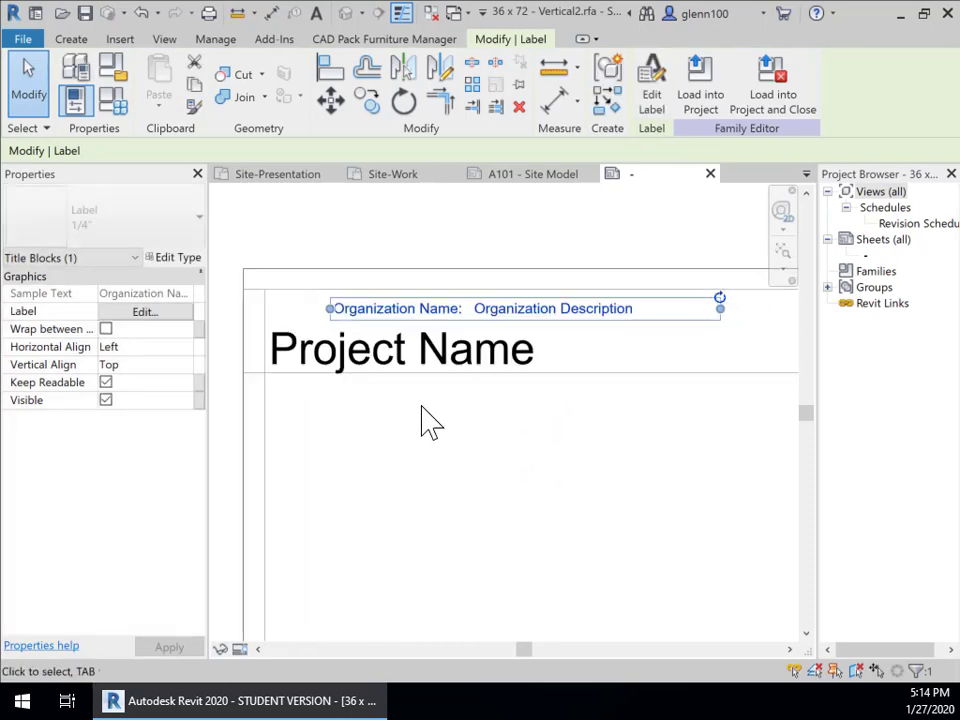
key(Left)
key(Left)
key(Left)
key(Left)
key(Left)
key(Left)
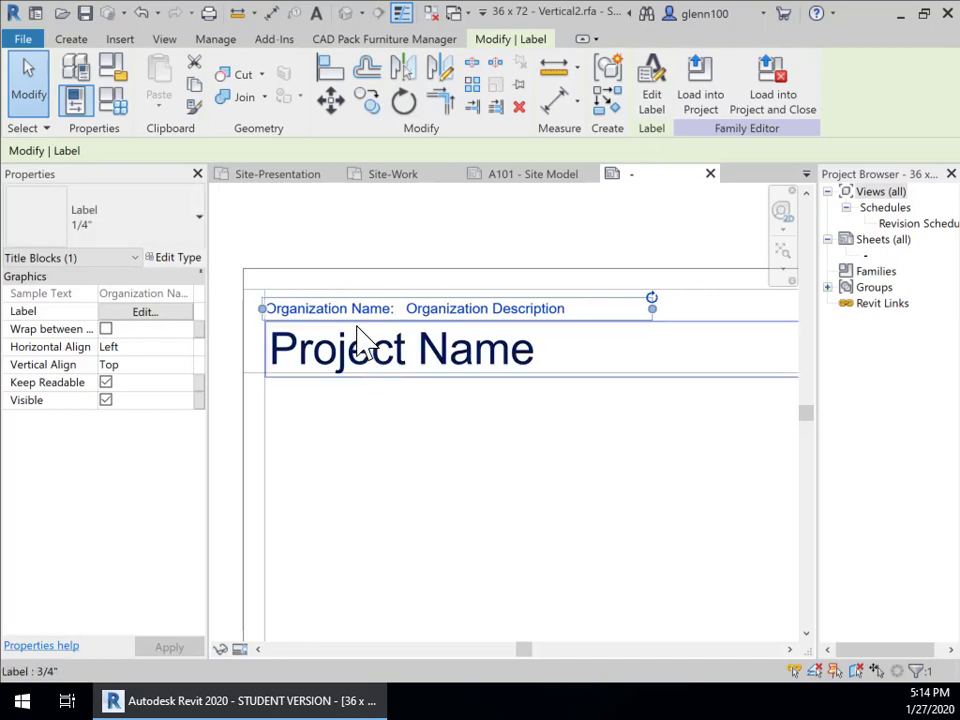
key(Up)
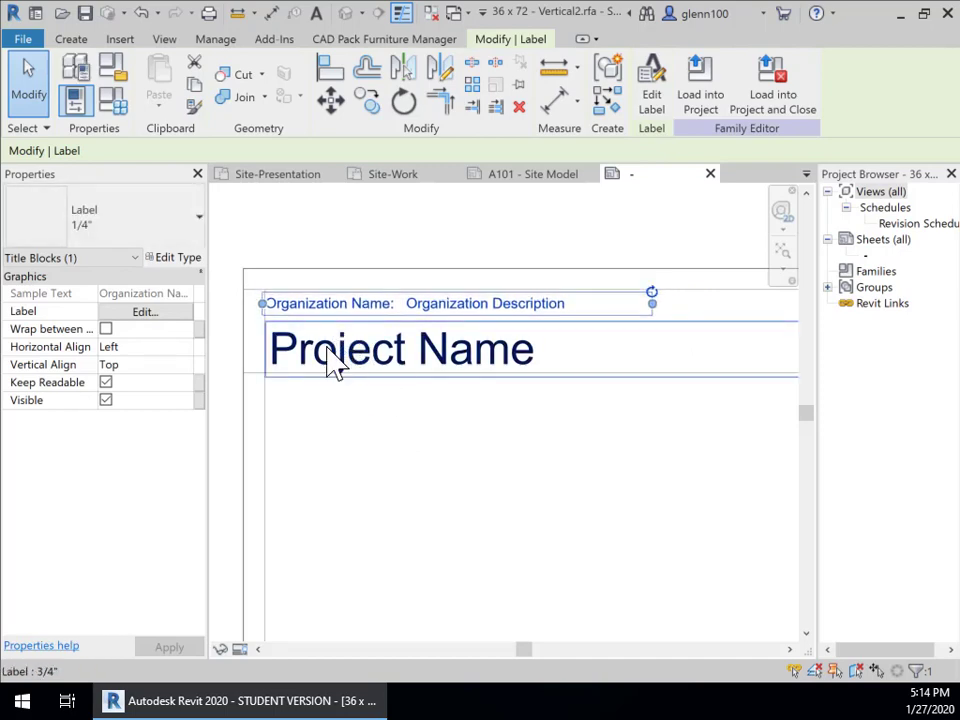
key(Up)
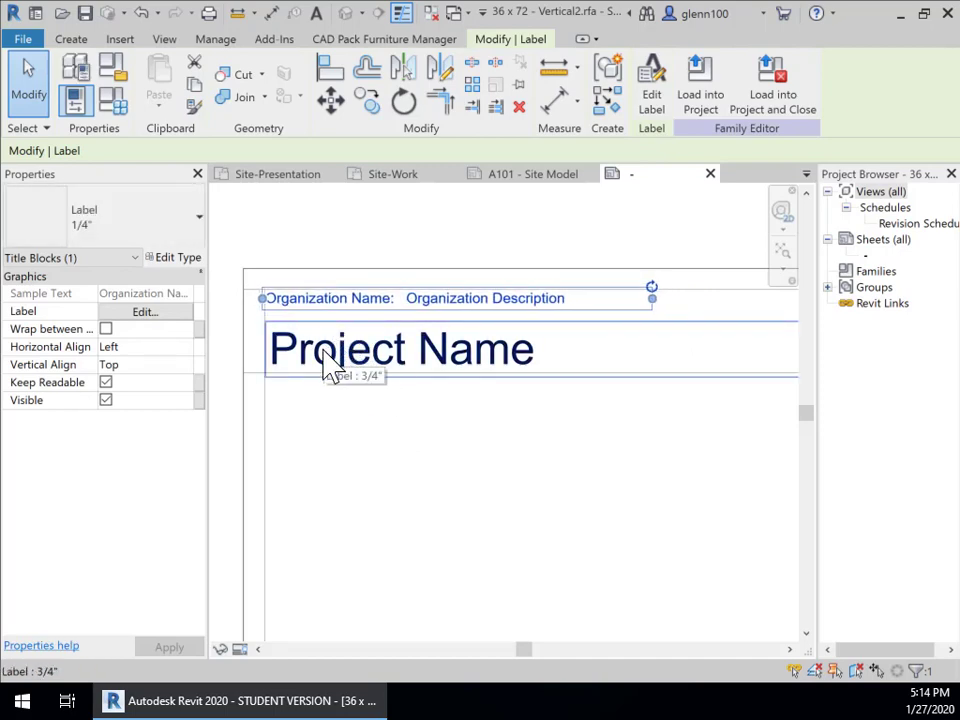
- Shift the Project Name label slightly right so its text aligns with the organization label above
click(334, 422)
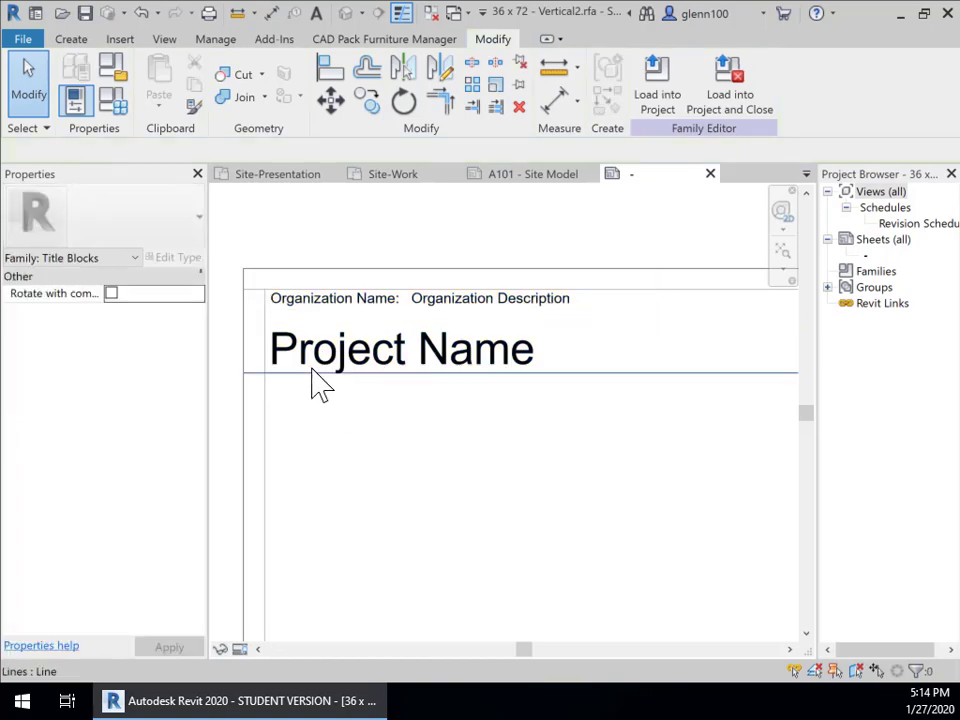
click(313, 376)
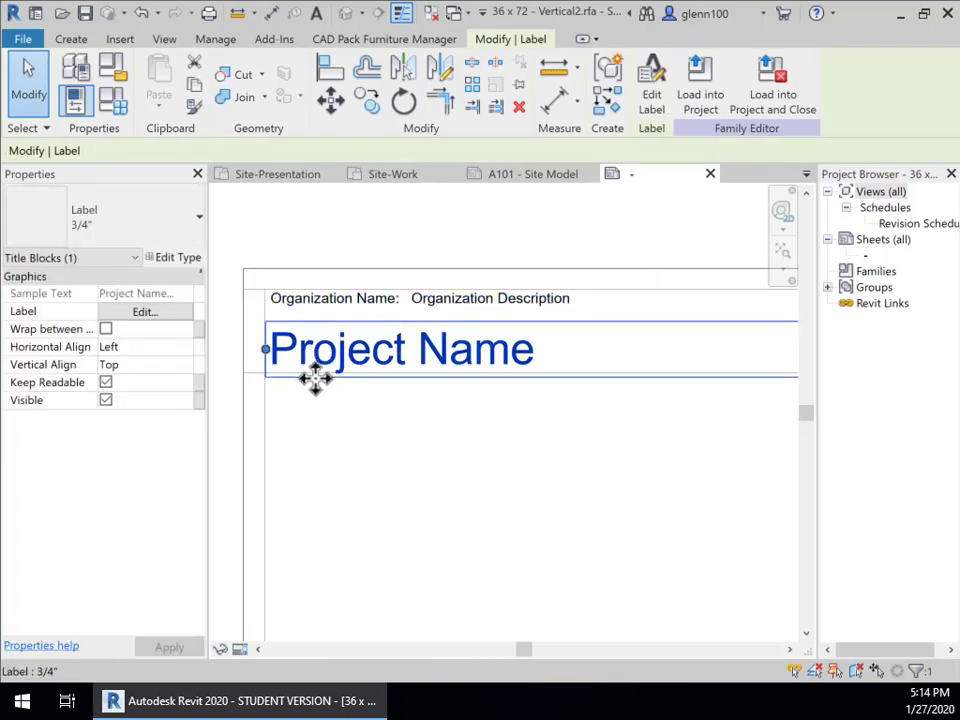
mouse_move(313, 372)
mouse_down()
mouse_move(262, 378)
mouse_move(311, 376)
mouse_move(328, 386)
mouse_up()
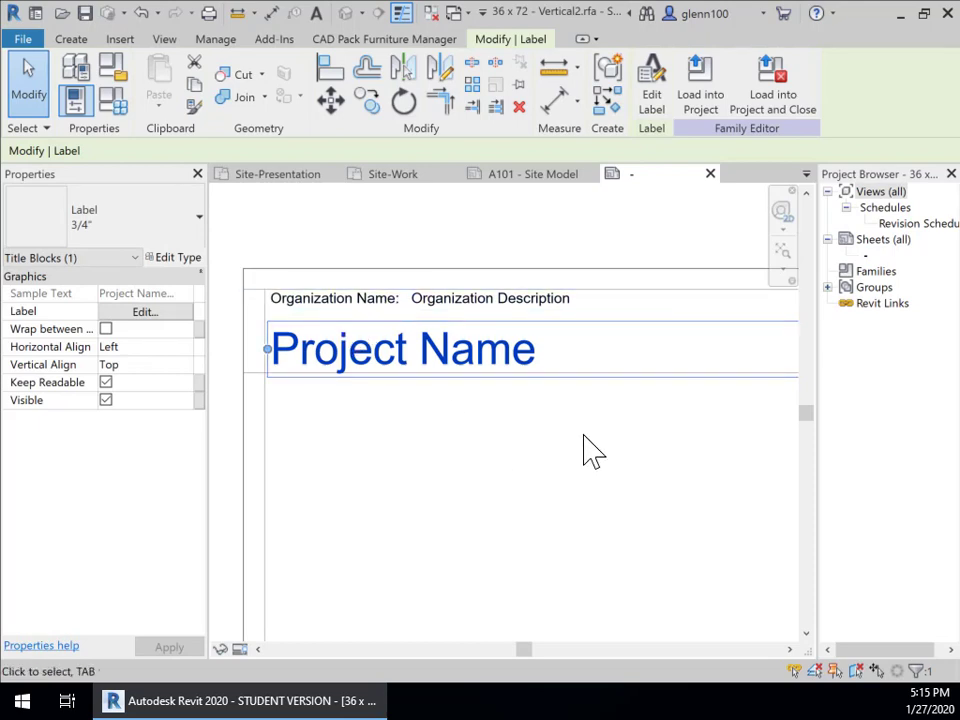
- Examine the A101 Site Model sheet's header for the student, instructor and semester text and their placement
scroll(590, 450, down, 3)
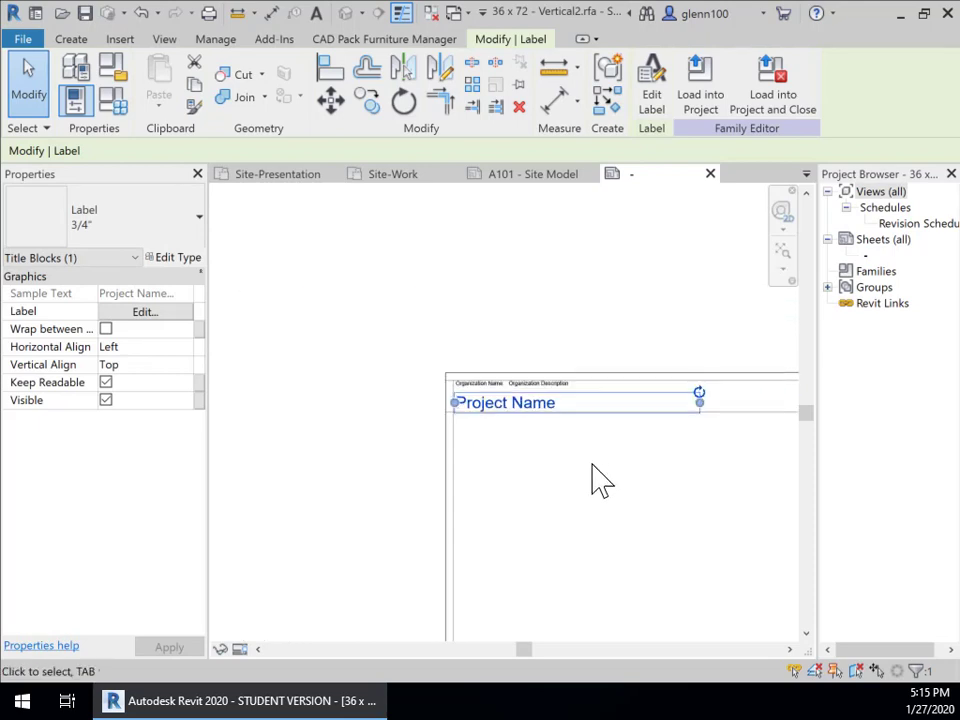
middle_drag(593, 466, 412, 409)
middle_drag(589, 431, 574, 376)
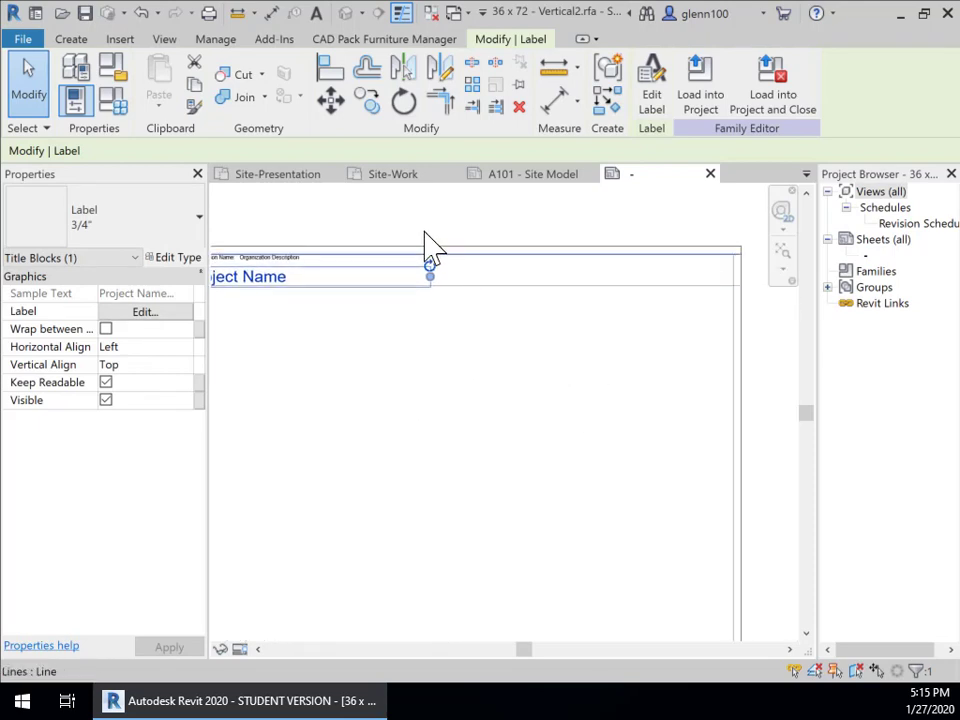
click(523, 180)
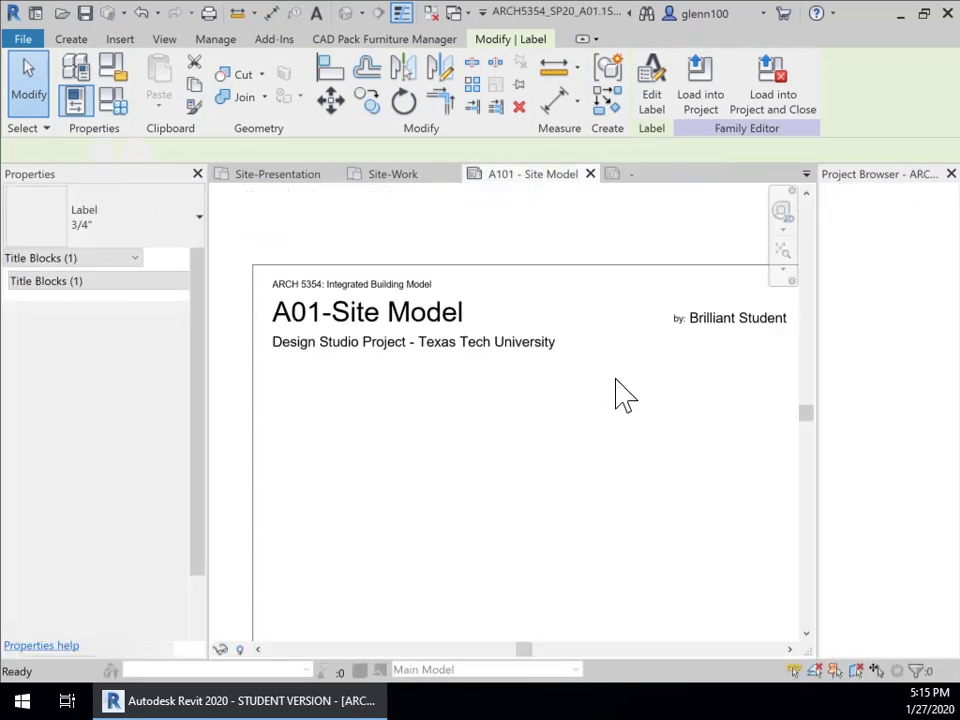
middle_drag(677, 368, 321, 439)
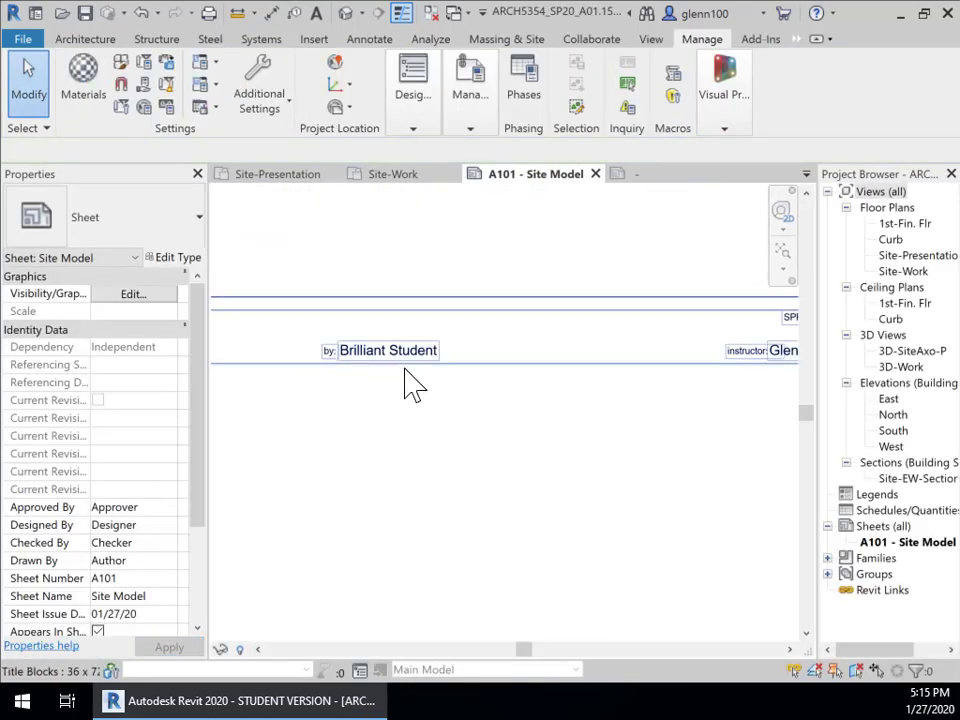
middle_drag(615, 446, 366, 443)
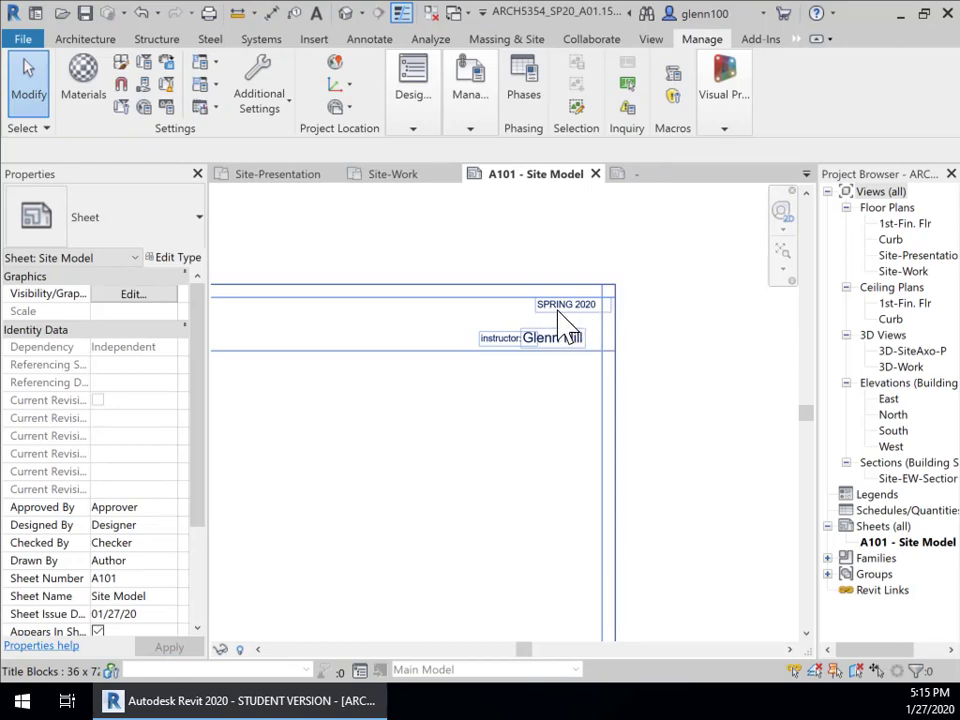
mouse_move(561, 482)
middle_down()
mouse_move(756, 450)
mouse_move(835, 488)
mouse_move(605, 398)
middle_up()
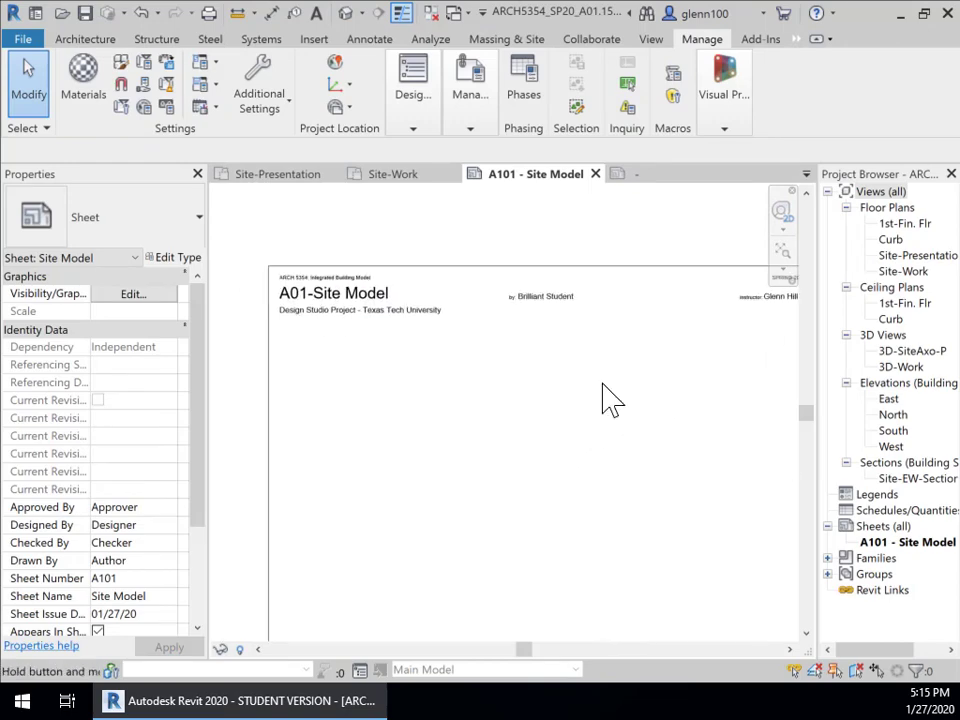
click(404, 175)
click(521, 176)
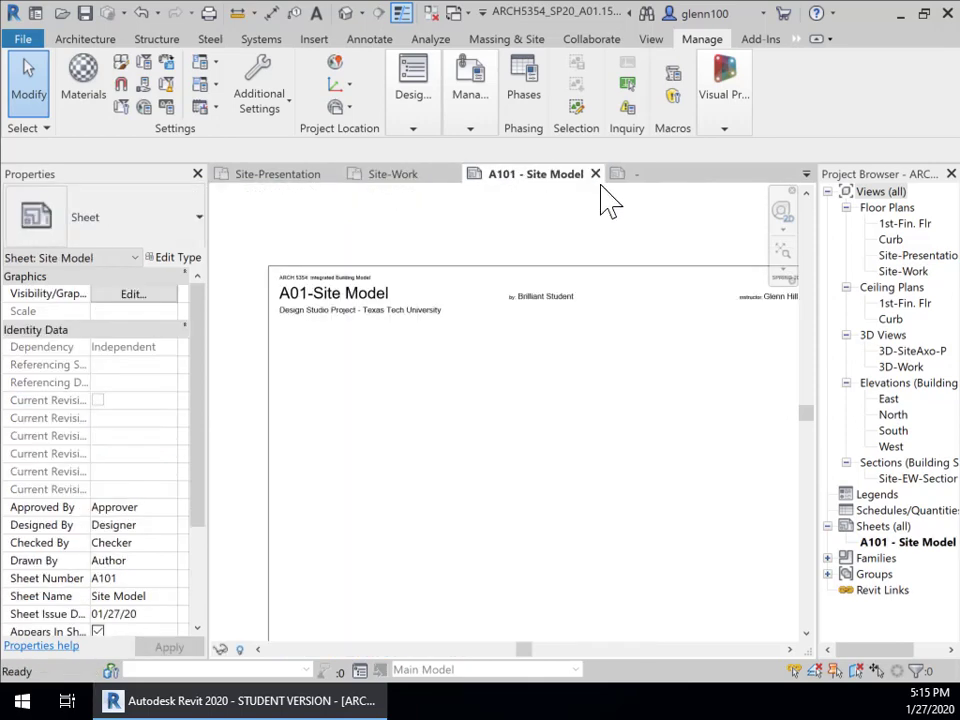
- In the titleblock family, place a 1/4" text note reading SPRING 2020 at the right end of the header
click(622, 182)
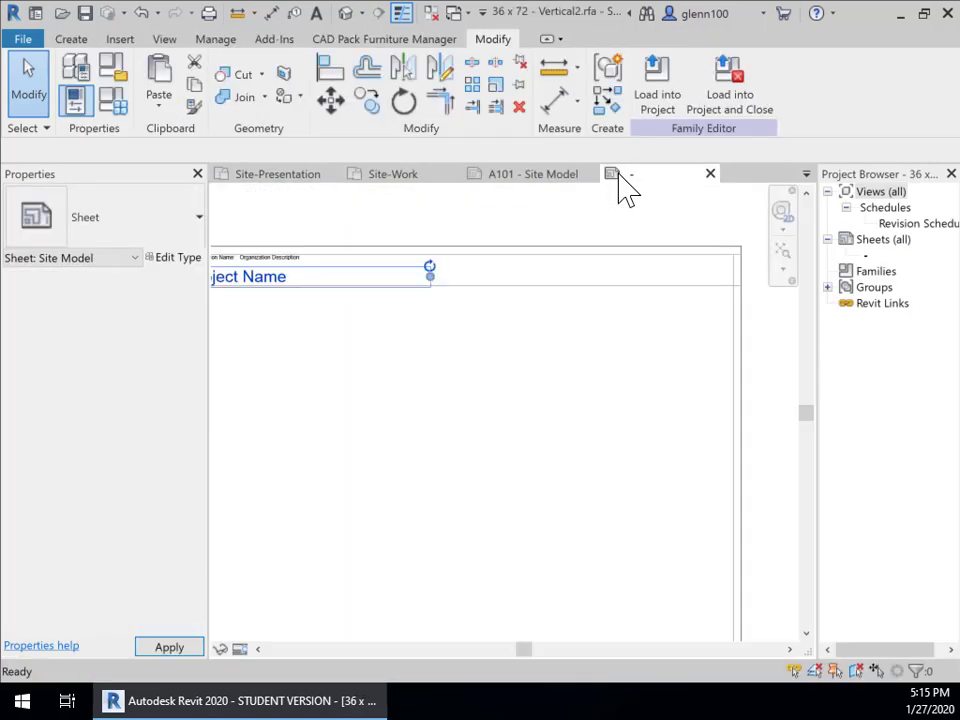
middle_drag(565, 403, 520, 441)
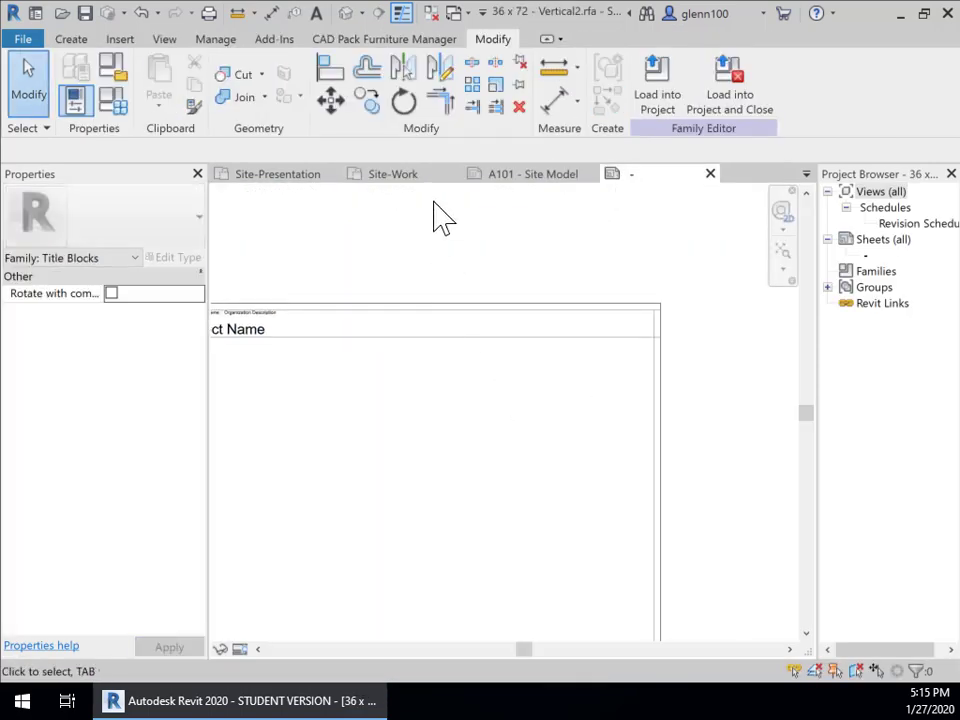
middle_drag(401, 420, 452, 386)
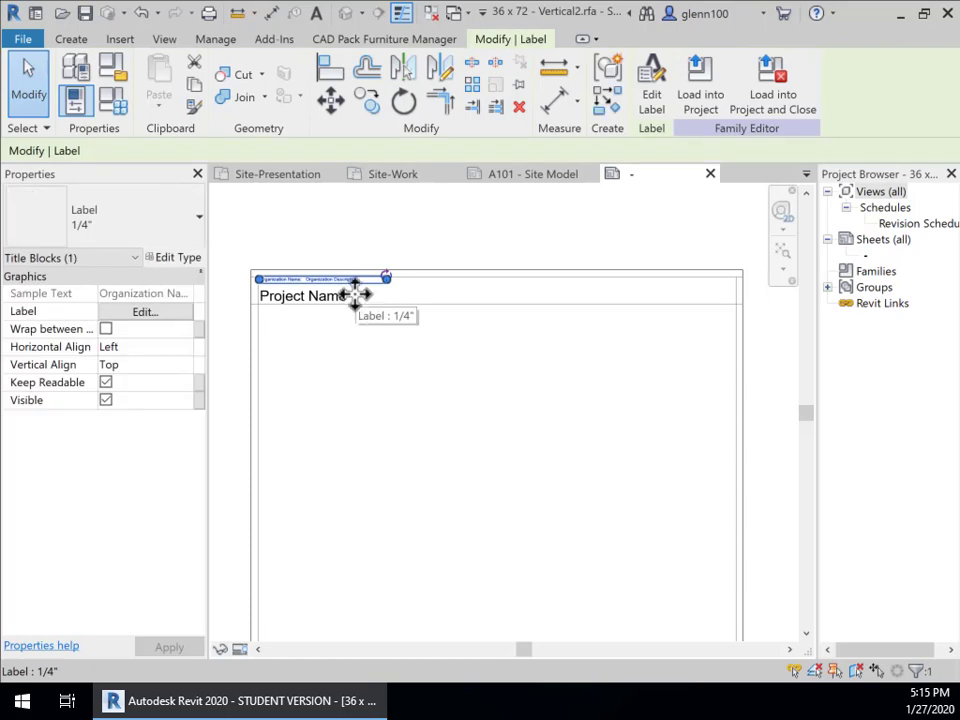
click(459, 381)
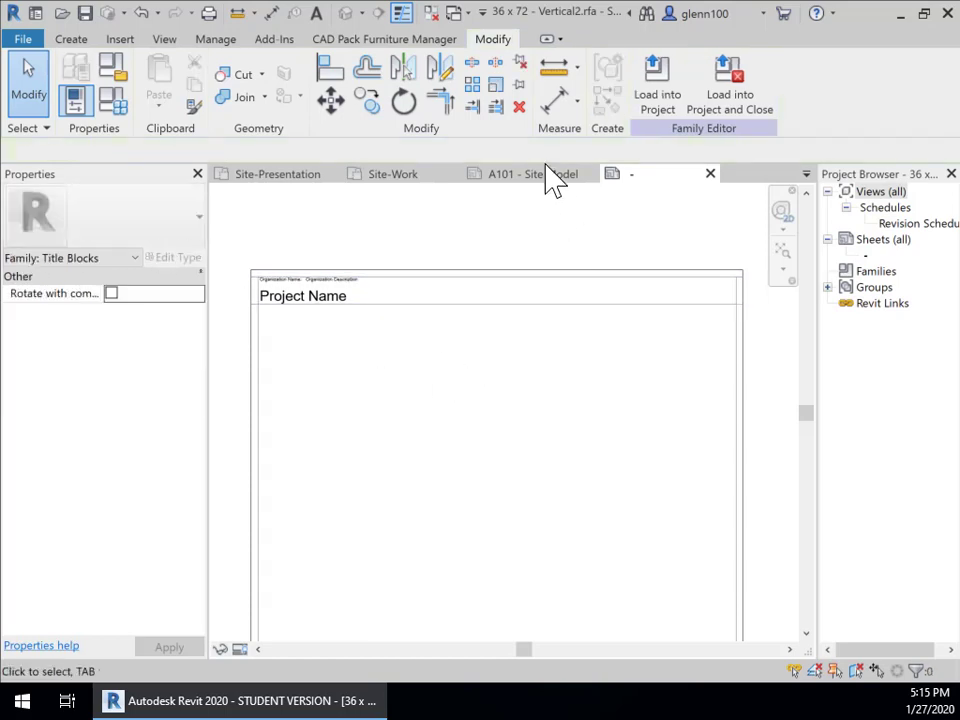
click(68, 40)
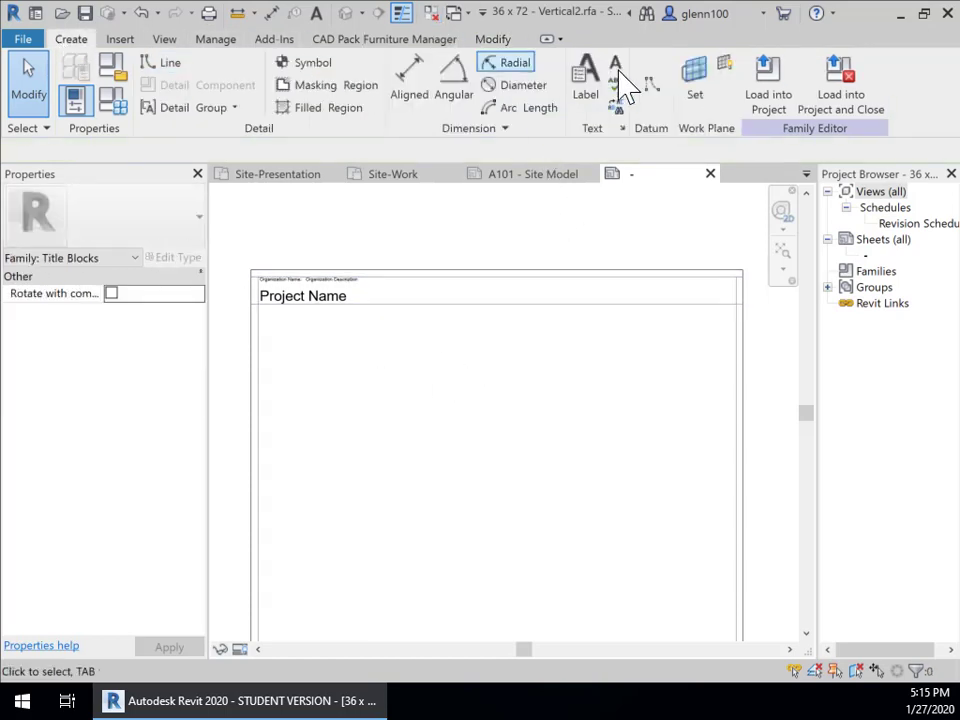
click(616, 64)
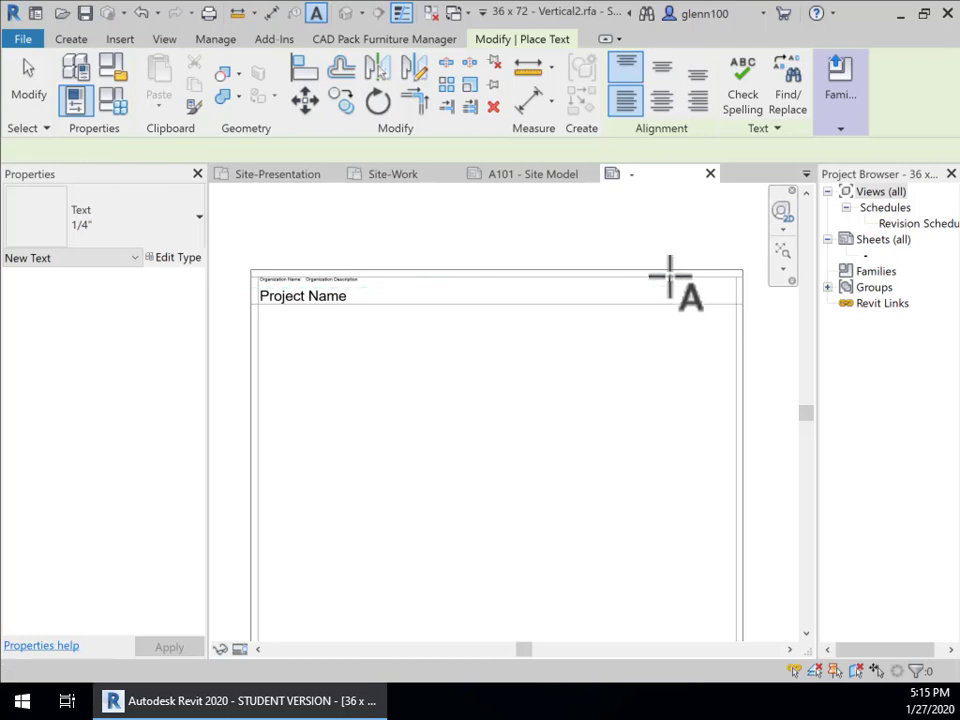
click(669, 275)
scroll(692, 311, up, 3)
middle_drag(508, 443, 456, 463)
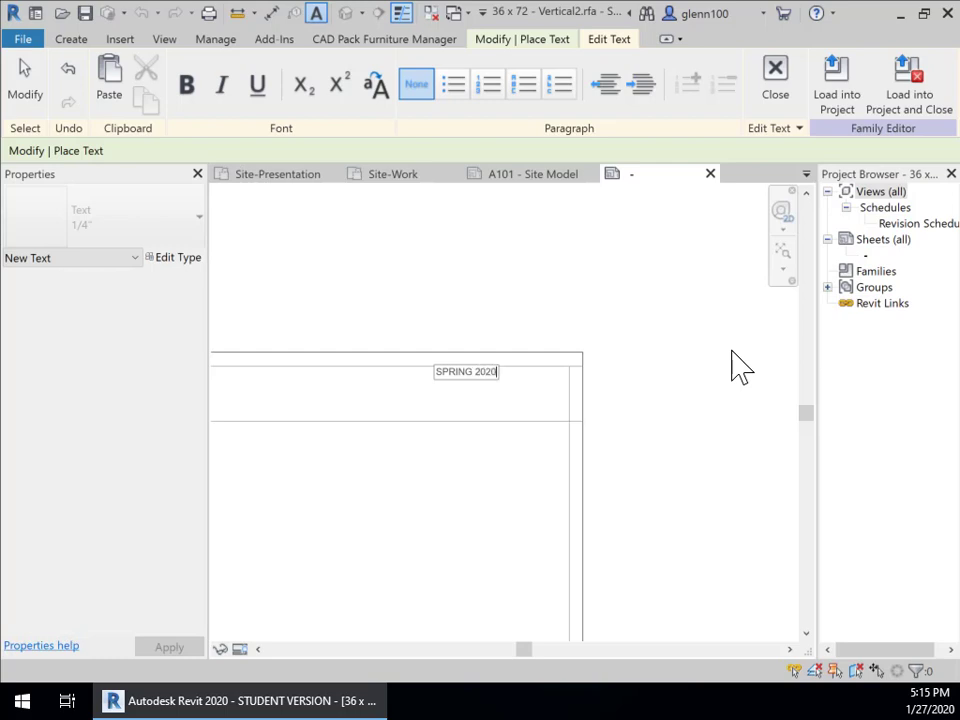
click(473, 455)
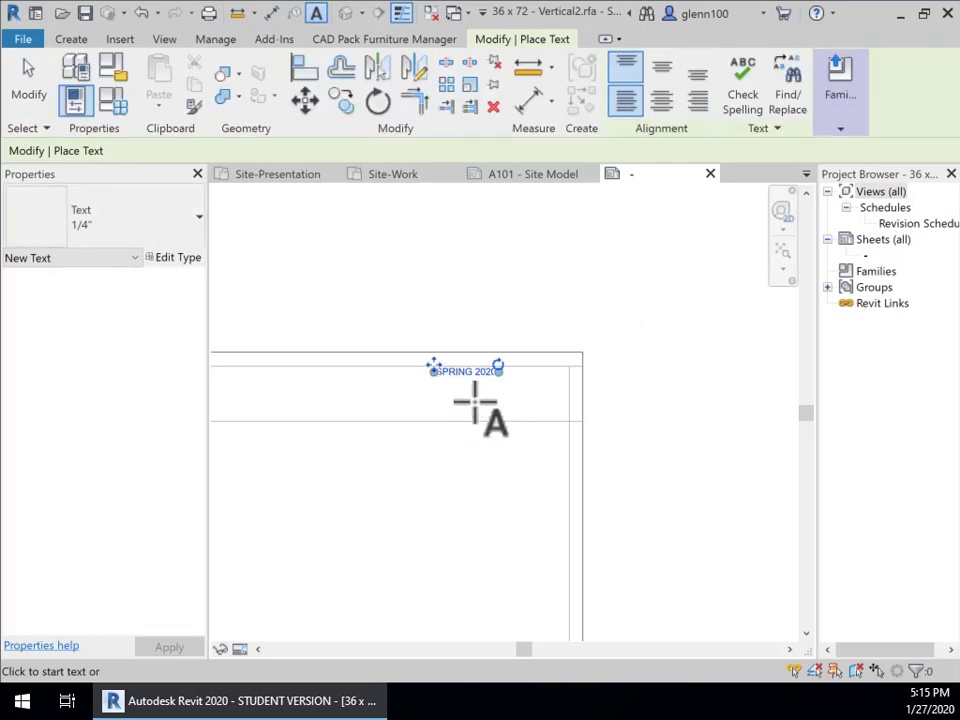
click(22, 88)
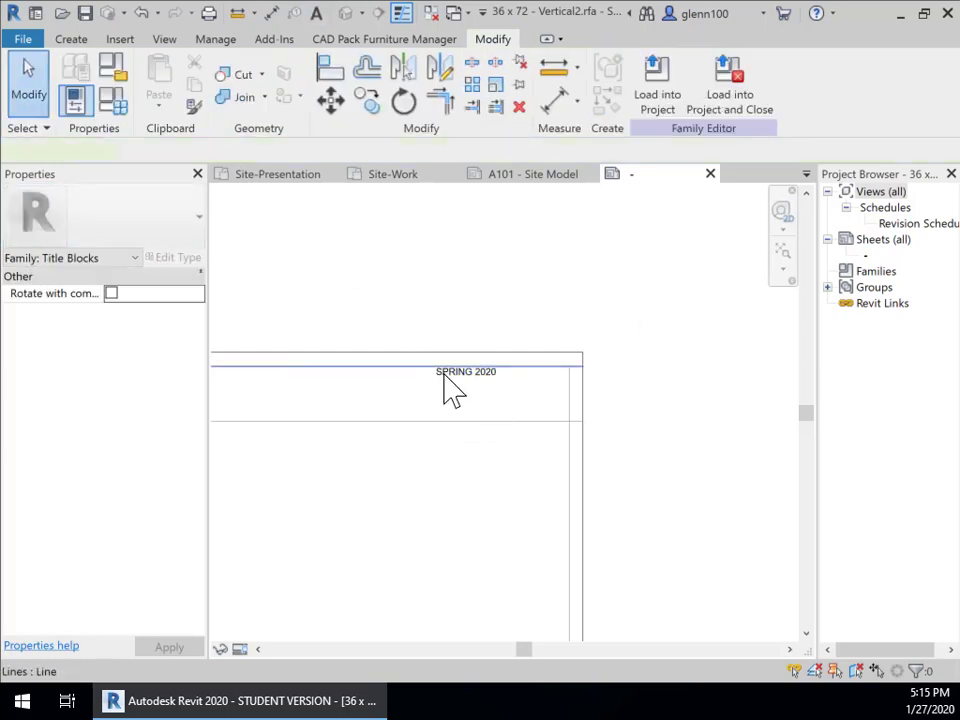
- Move the SPRING 2020 text into the header's upper-right corner, just inside the vertical guide line
click(448, 382)
click(444, 379)
scroll(437, 378, up, 2)
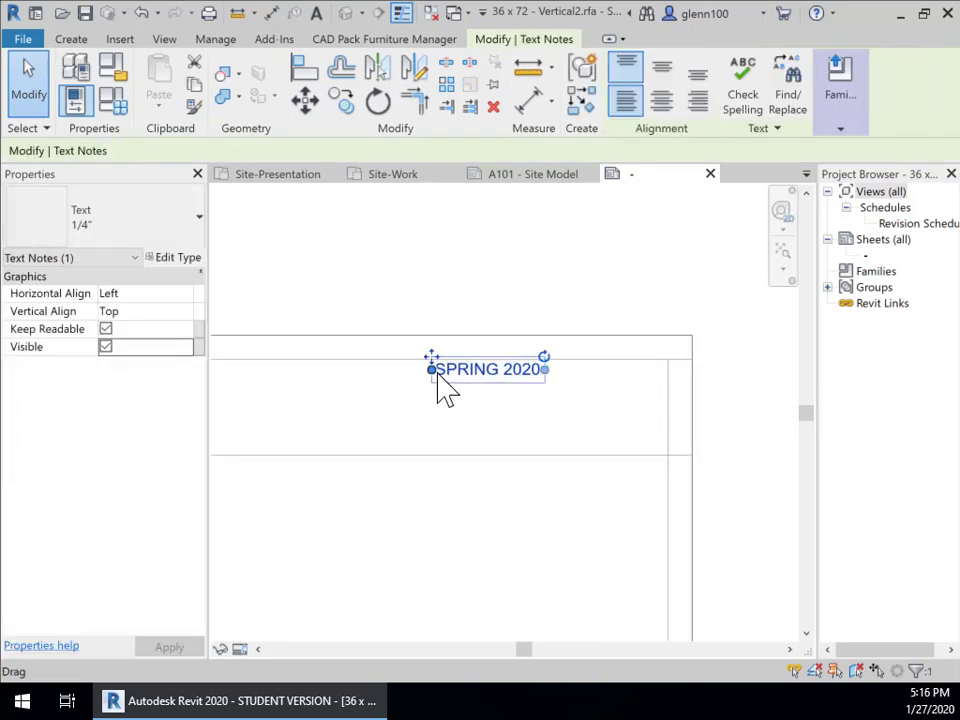
scroll(437, 378, up, 1)
mouse_move(430, 355)
mouse_down()
mouse_move(542, 356)
mouse_move(407, 355)
mouse_move(416, 362)
mouse_up()
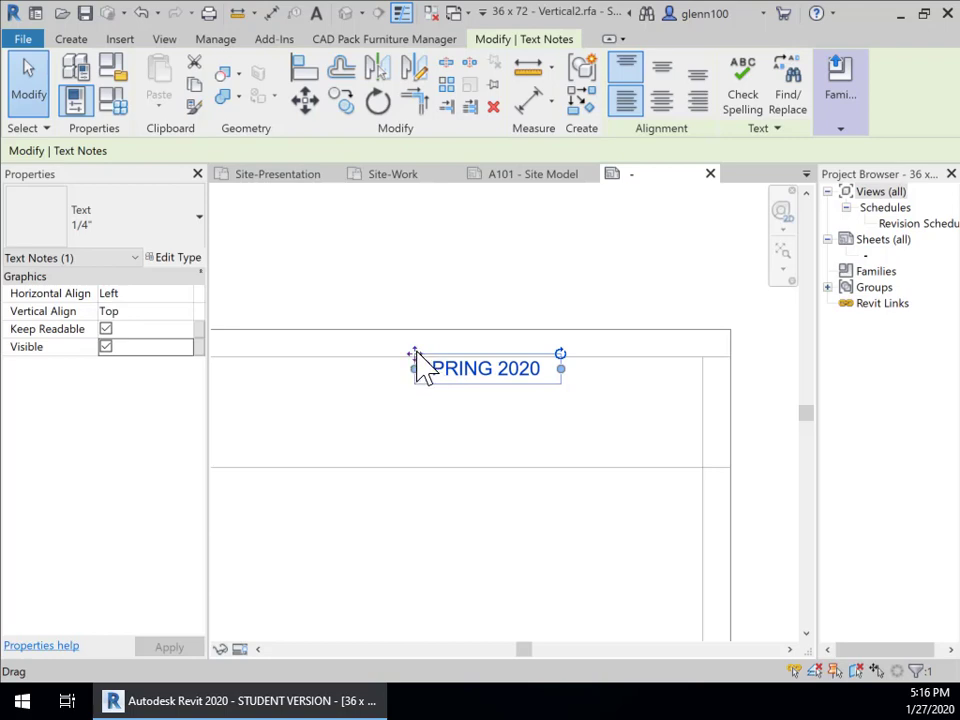
ctrl+drag(420, 360, 574, 358)
click(505, 533)
scroll(499, 555, down, 1)
middle_drag(534, 578, 507, 433)
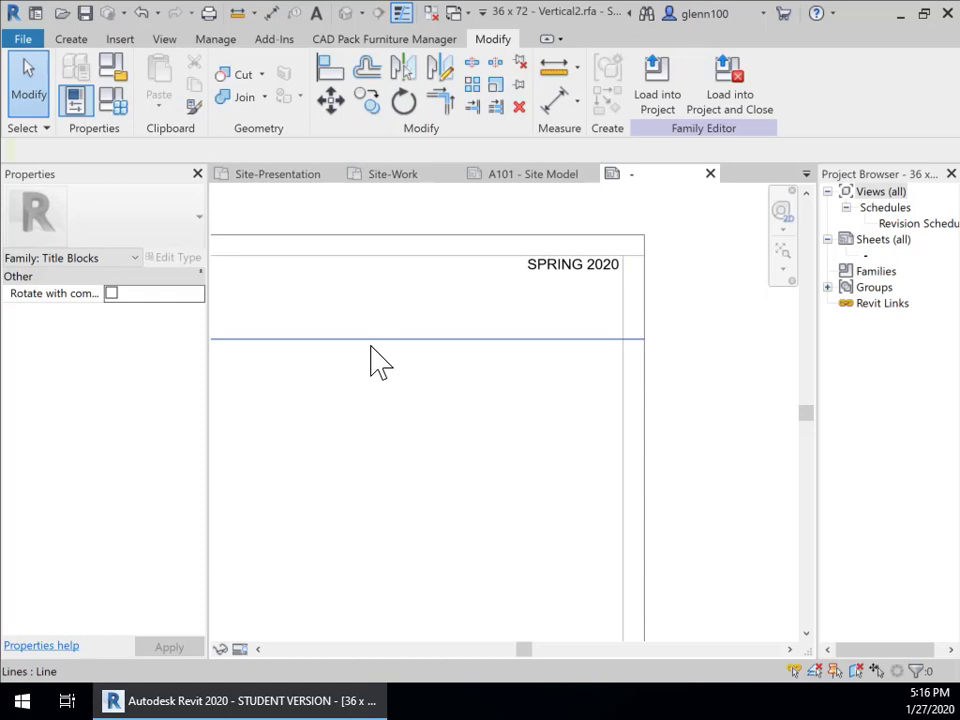
- Place a 3/8" Client Name label below the header's right end and widen it to fit on one line
click(72, 39)
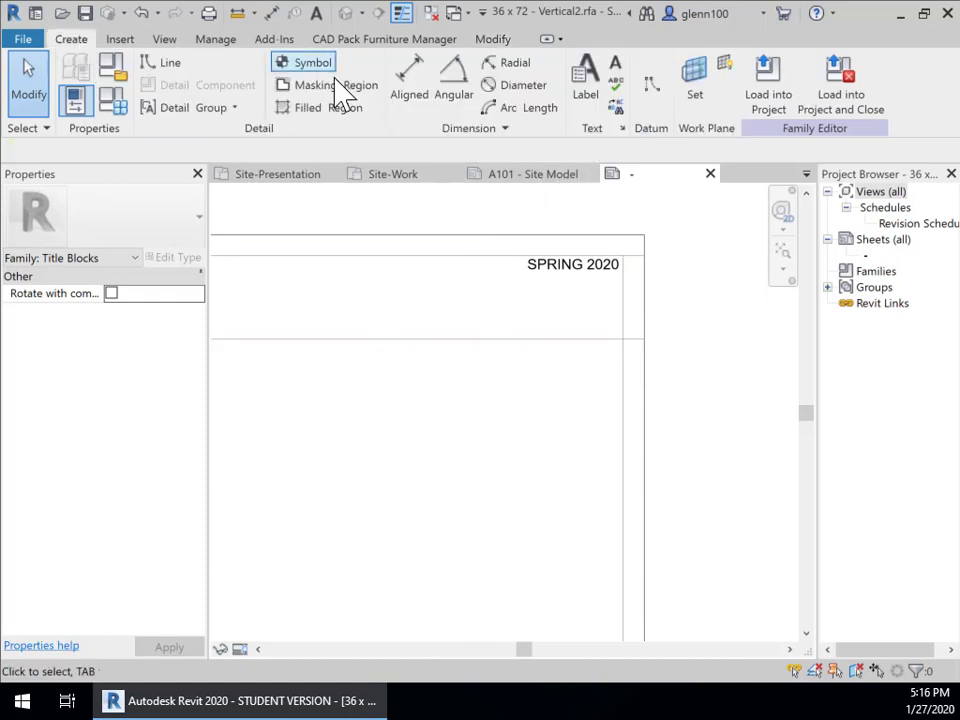
click(584, 88)
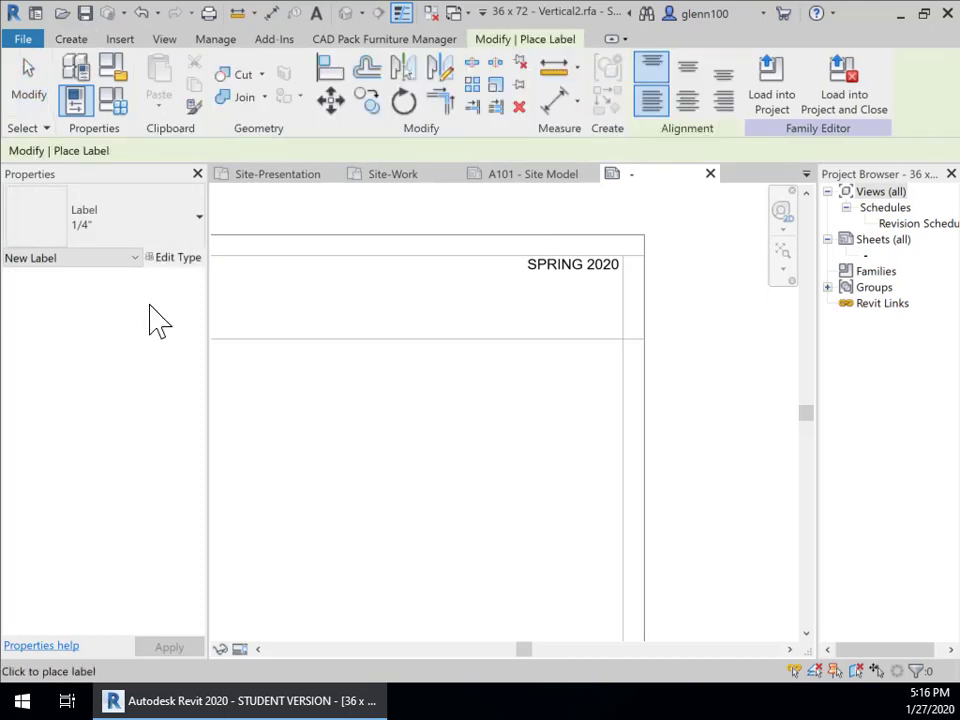
click(165, 233)
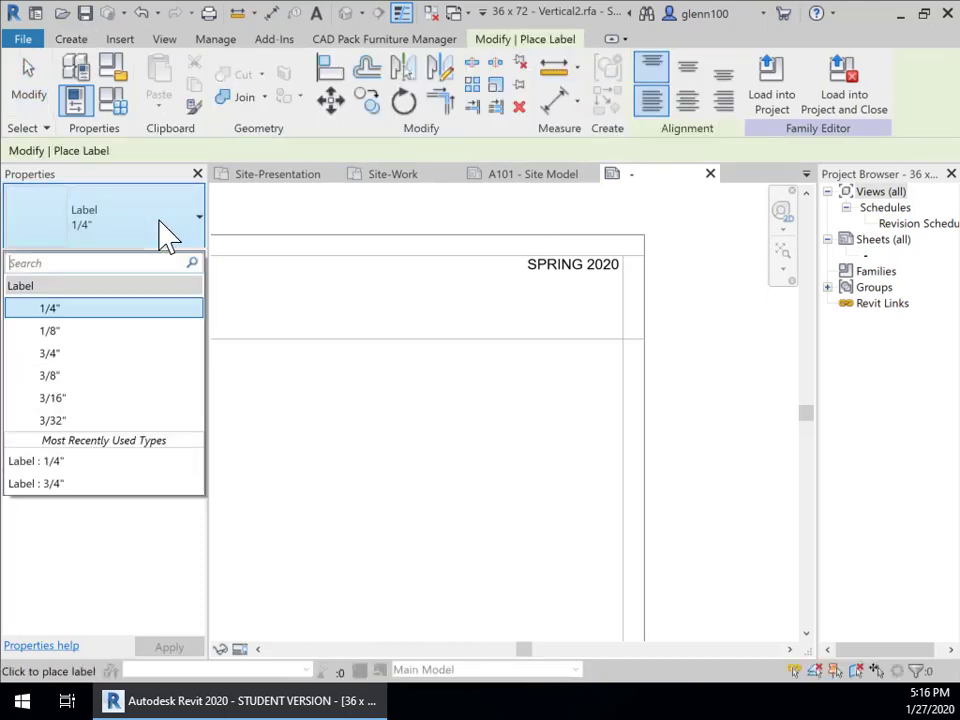
click(90, 376)
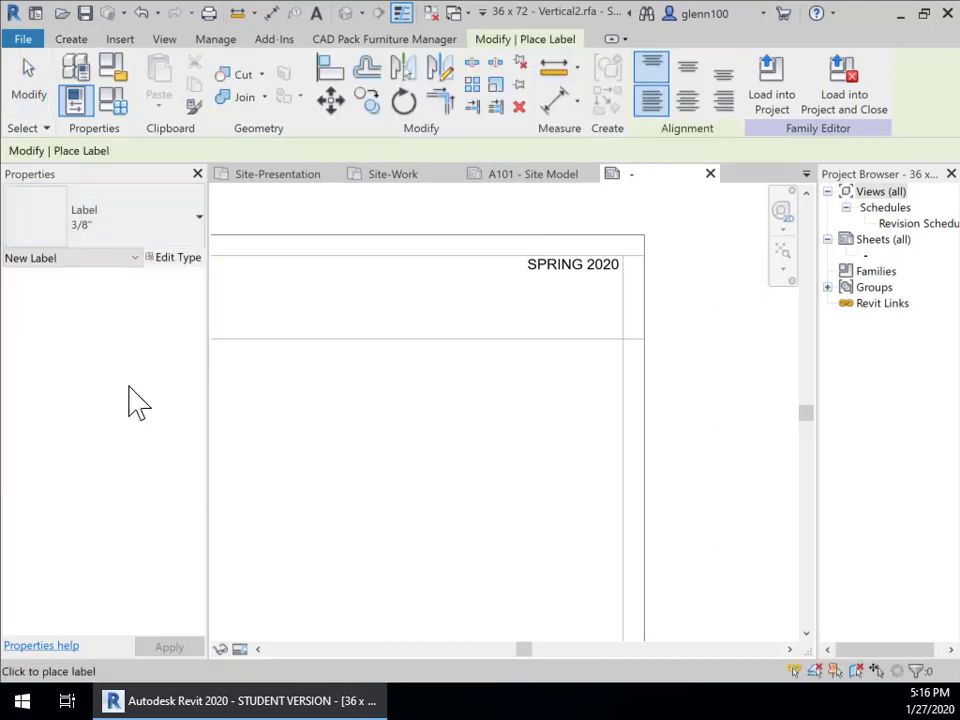
click(514, 407)
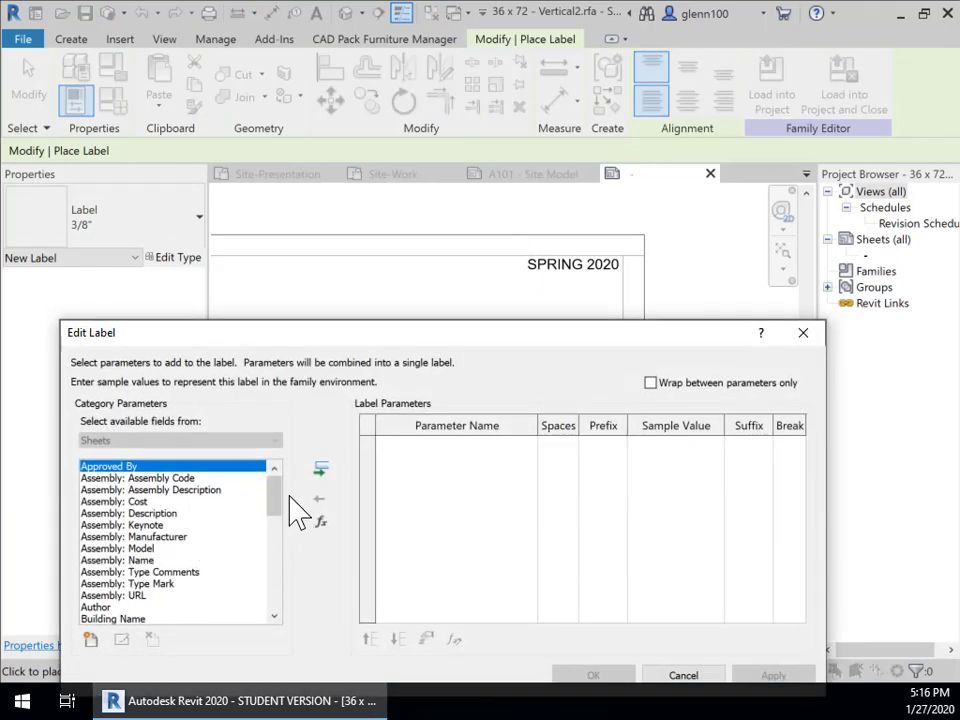
mouse_move(276, 525)
mouse_down()
mouse_move(276, 612)
mouse_move(276, 530)
mouse_up()
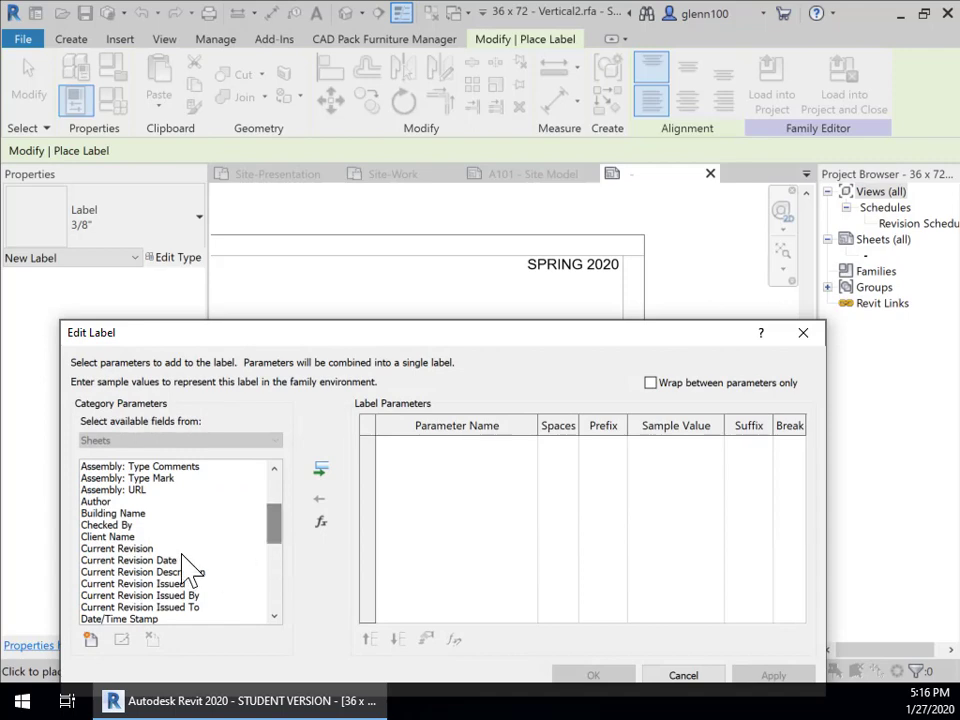
click(125, 537)
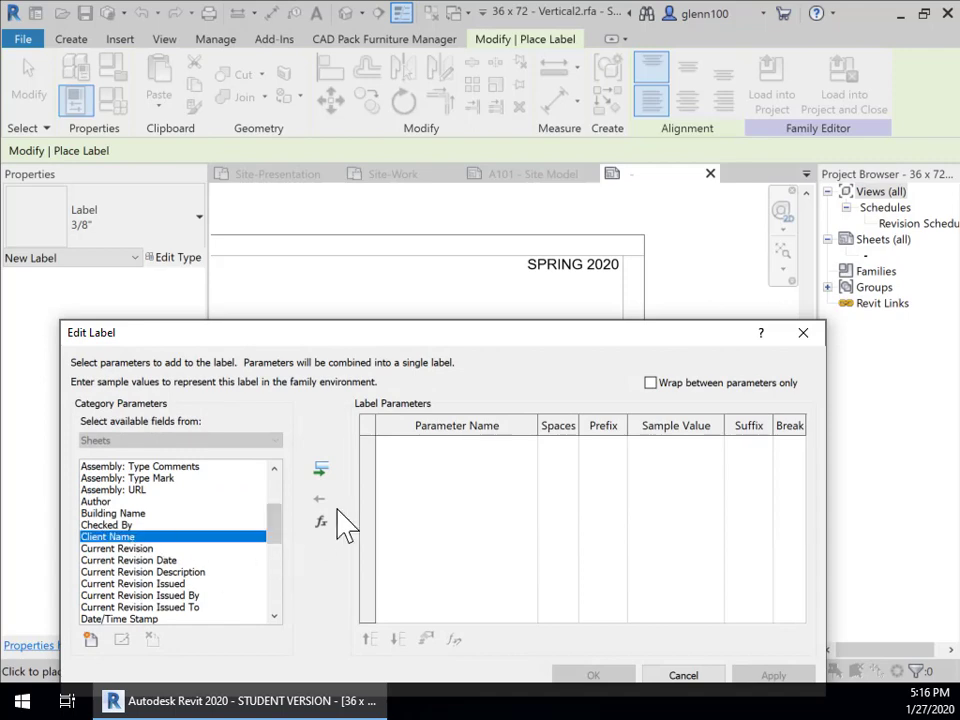
click(321, 469)
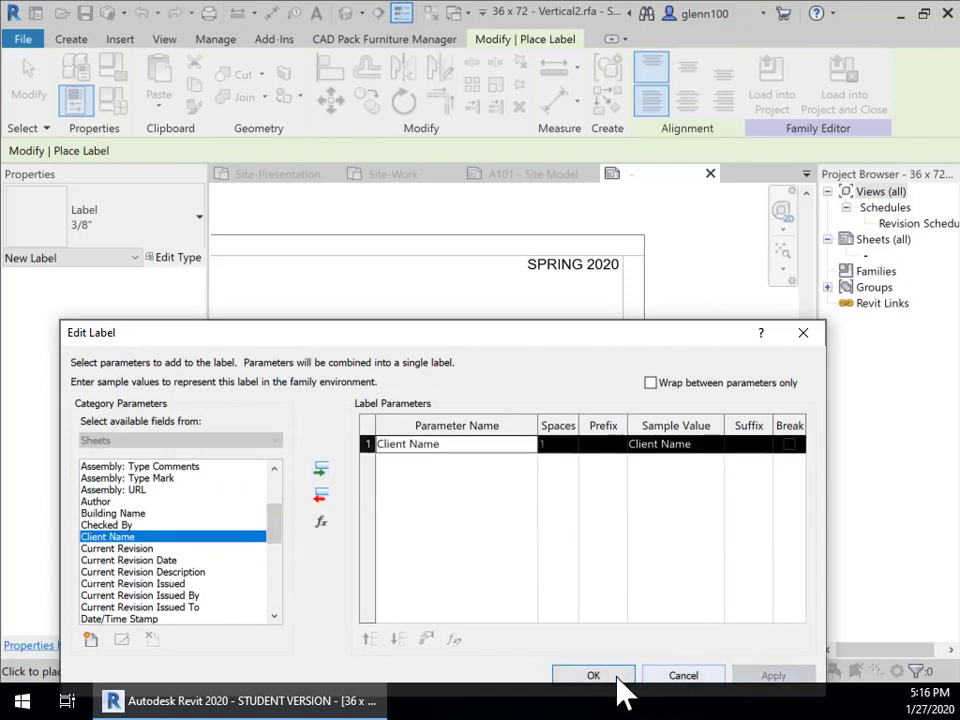
click(612, 678)
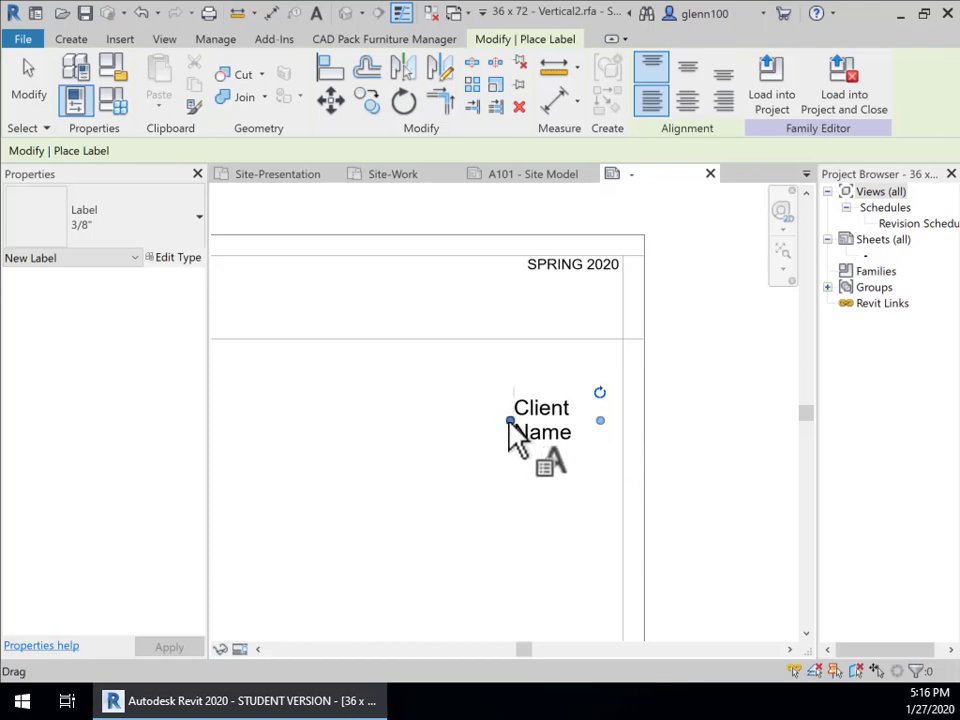
drag(507, 420, 470, 418)
click(37, 104)
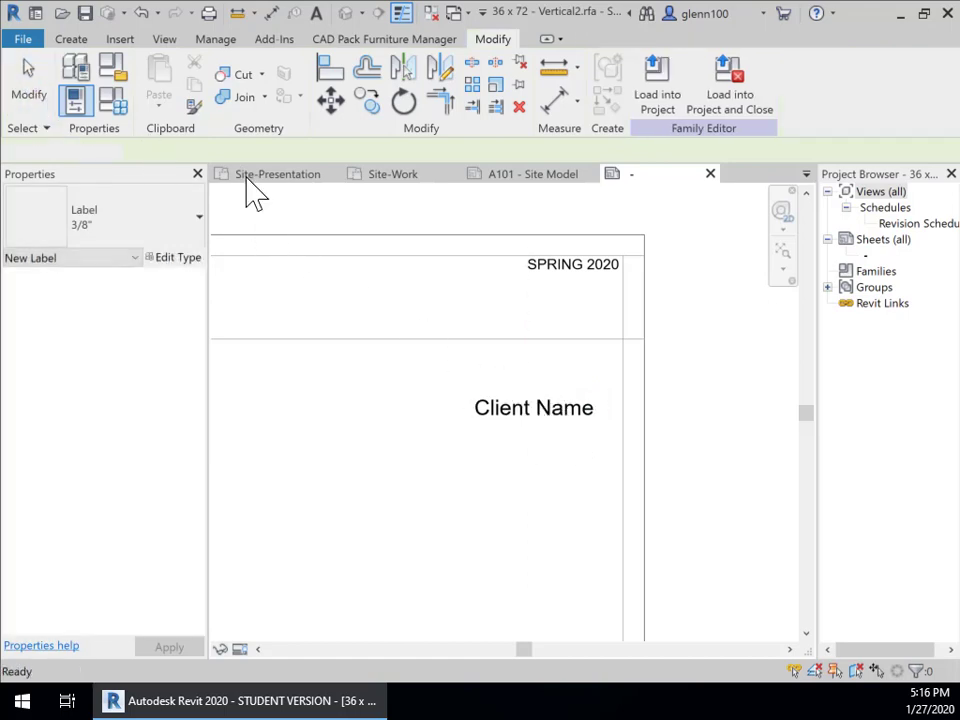
- Move the Client Name label into the header beneath SPRING 2020, near the lower guide line and just inside the vertical guide line
click(568, 412)
drag(565, 391, 583, 294)
scroll(572, 370, down, 5)
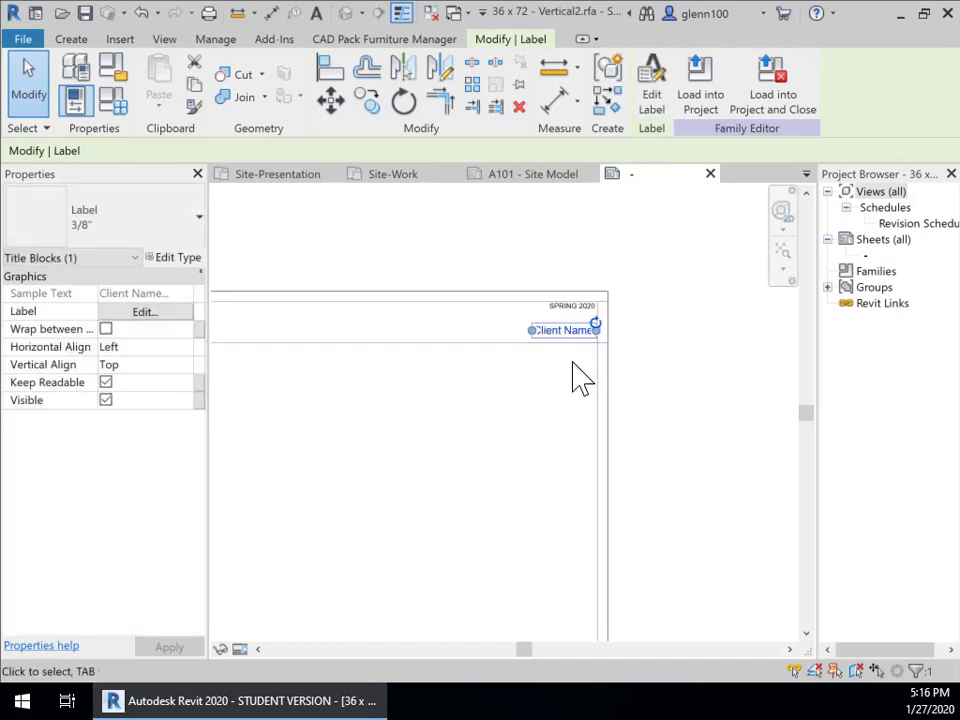
middle_drag(572, 375, 588, 335)
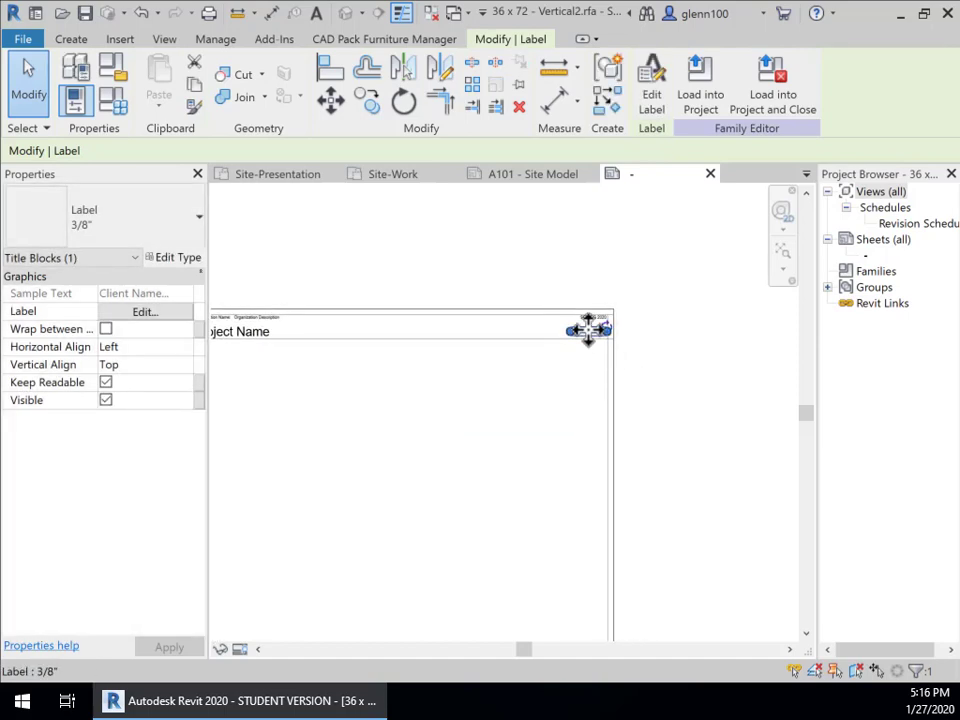
mouse_move(577, 343)
mouse_down()
mouse_move(575, 372)
mouse_move(572, 350)
mouse_move(583, 339)
mouse_up()
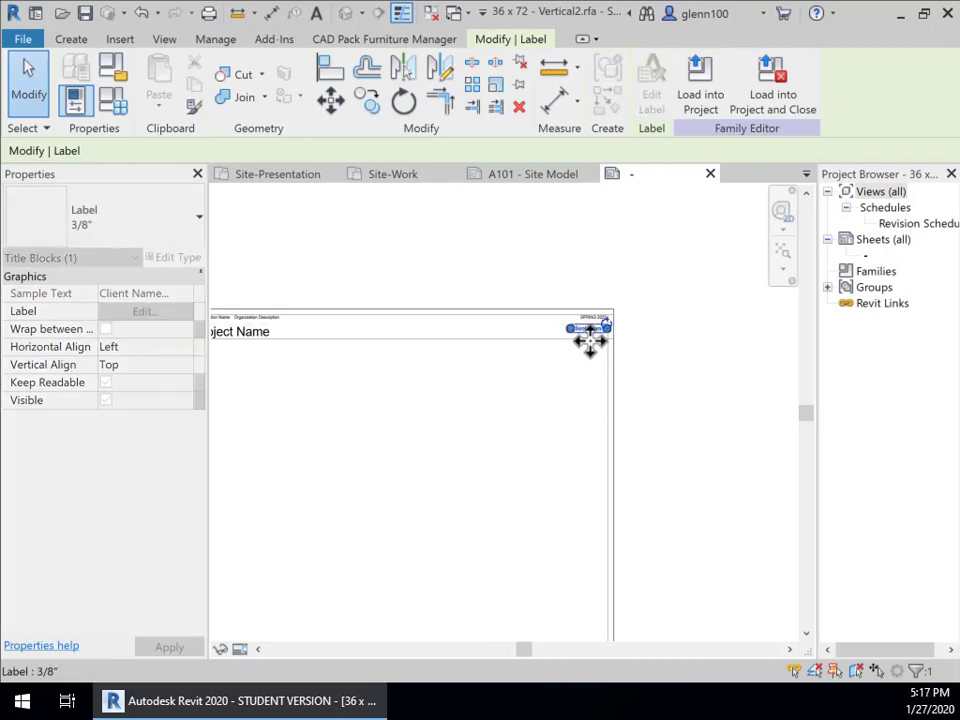
scroll(591, 364, up, 4)
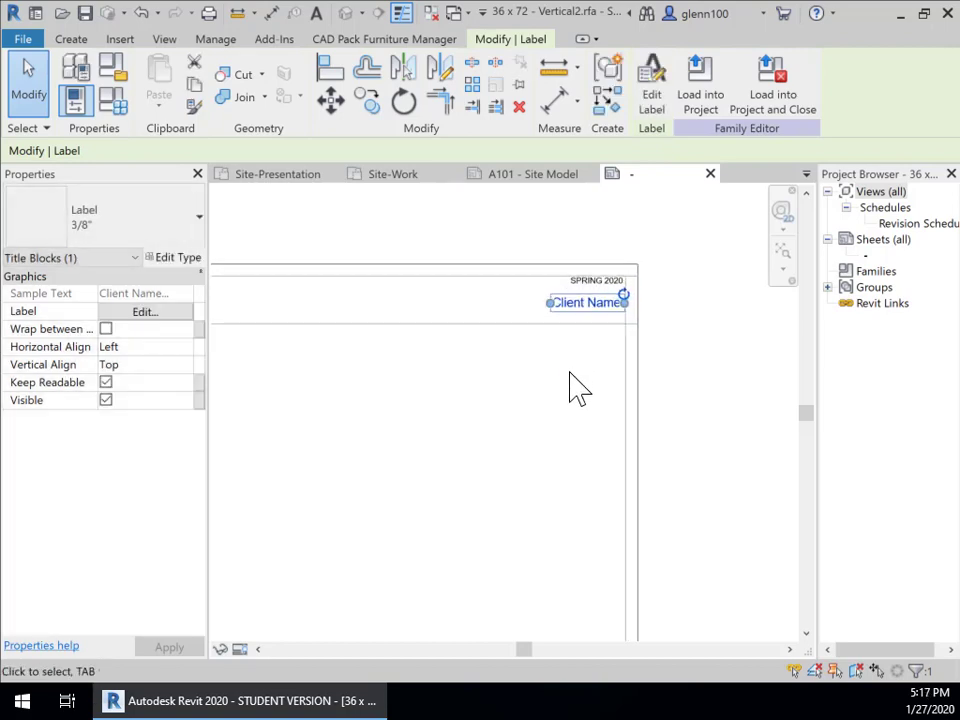
key(Down)
click(558, 386)
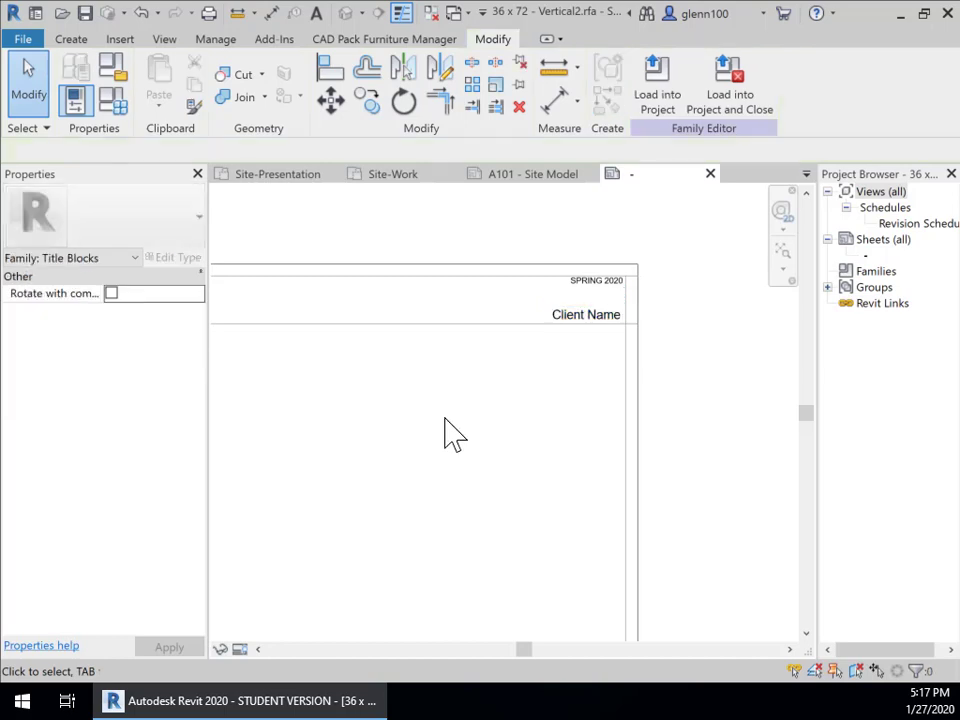
- Place a 3/8" label using the Author parameter below the header, between the Project Name and Client Name labels
scroll(444, 431, down, 3)
middle_drag(448, 442, 477, 410)
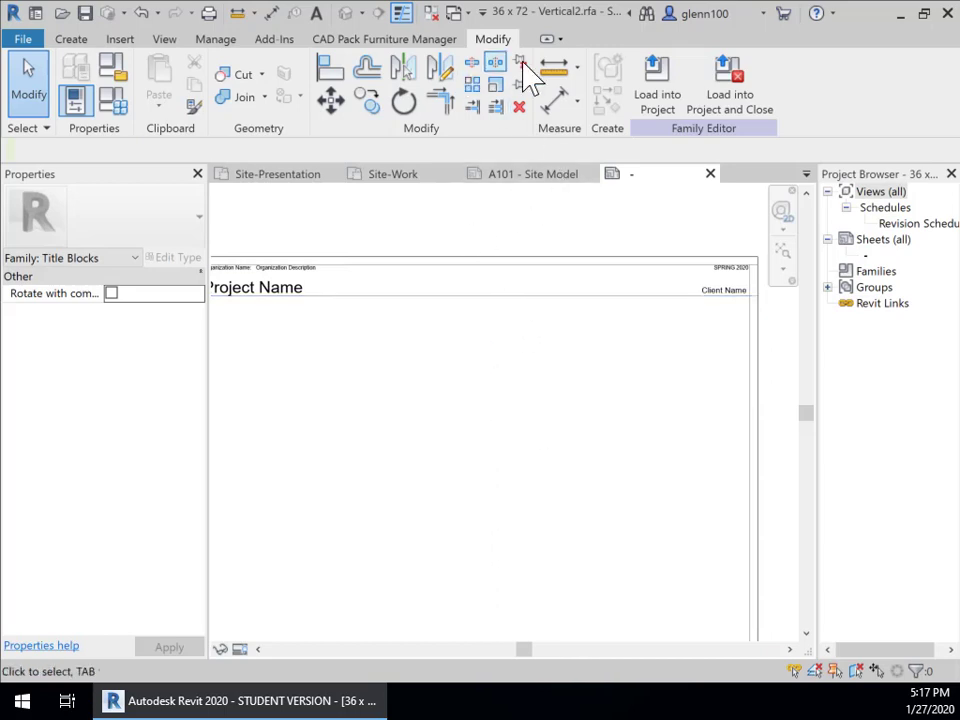
click(71, 42)
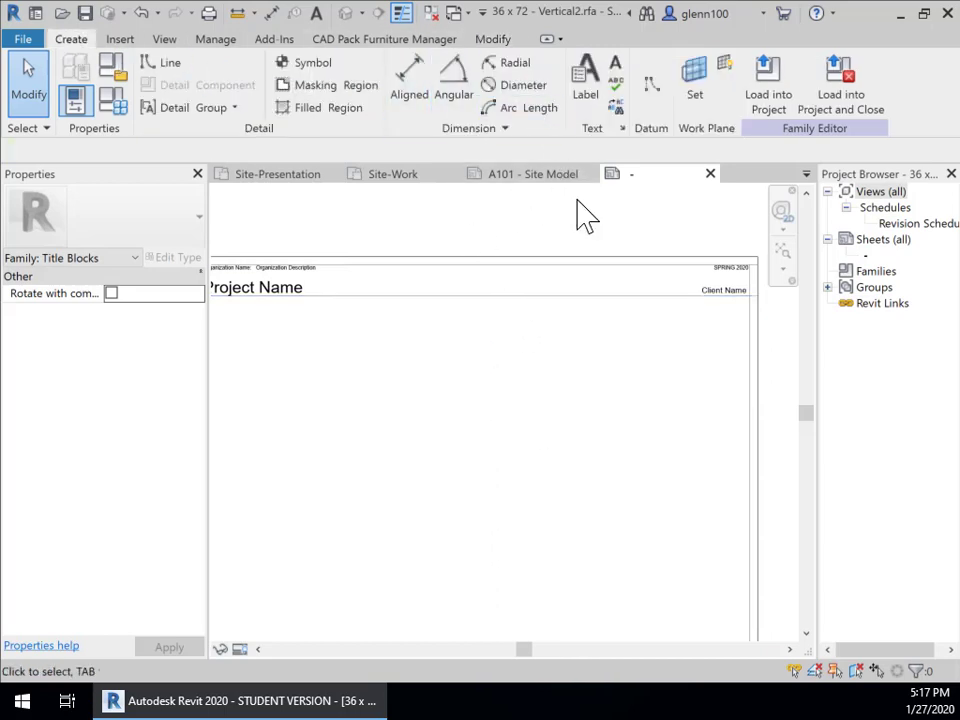
click(586, 101)
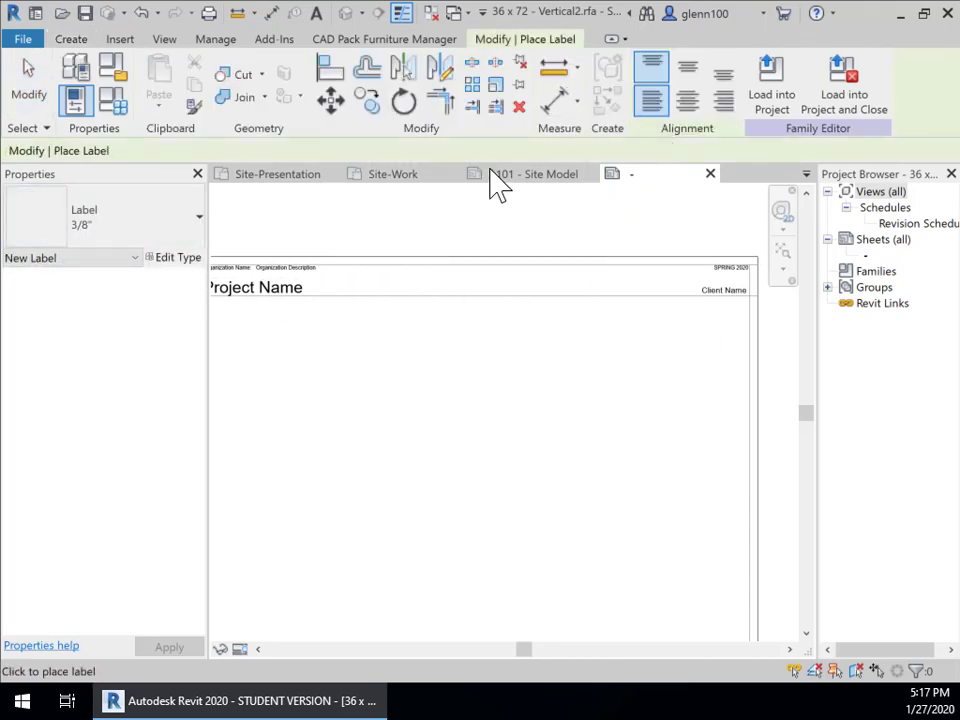
click(531, 328)
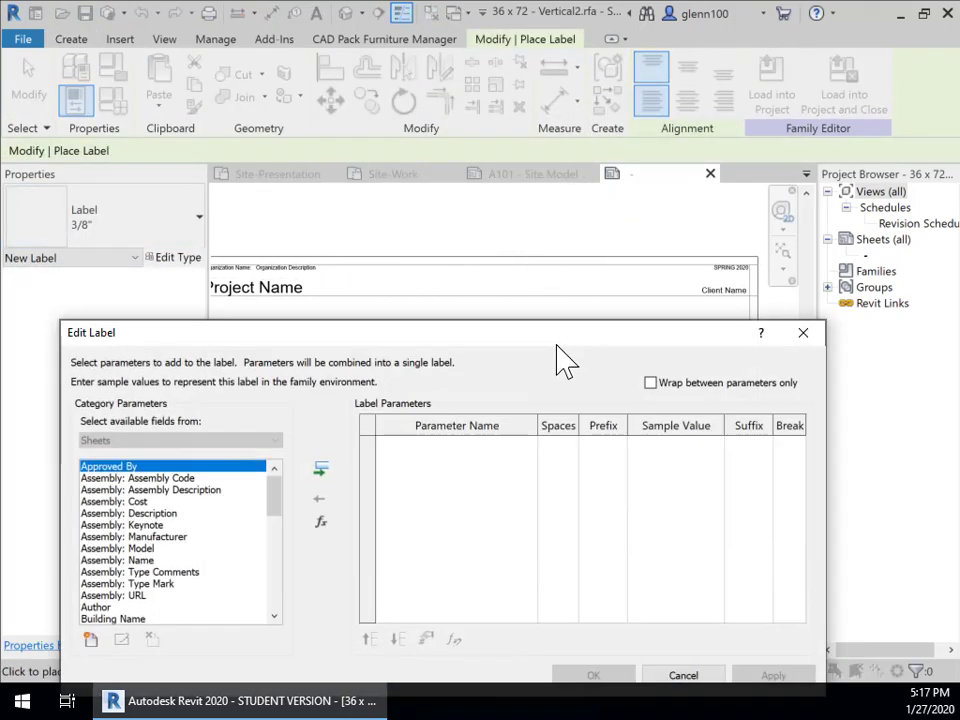
drag(274, 497, 282, 462)
click(100, 607)
click(321, 470)
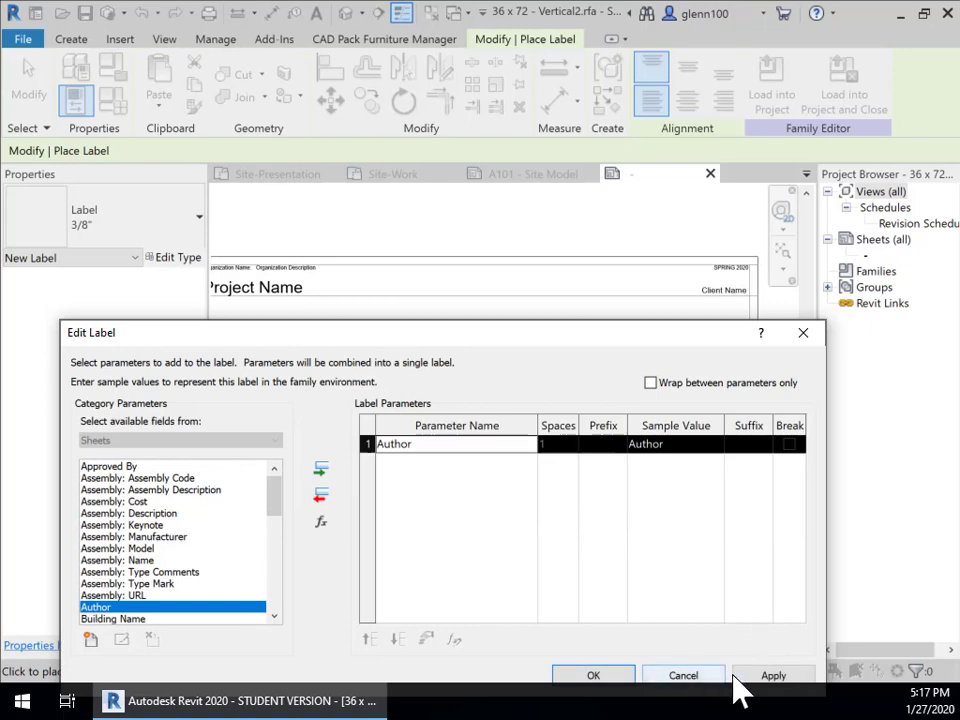
click(594, 676)
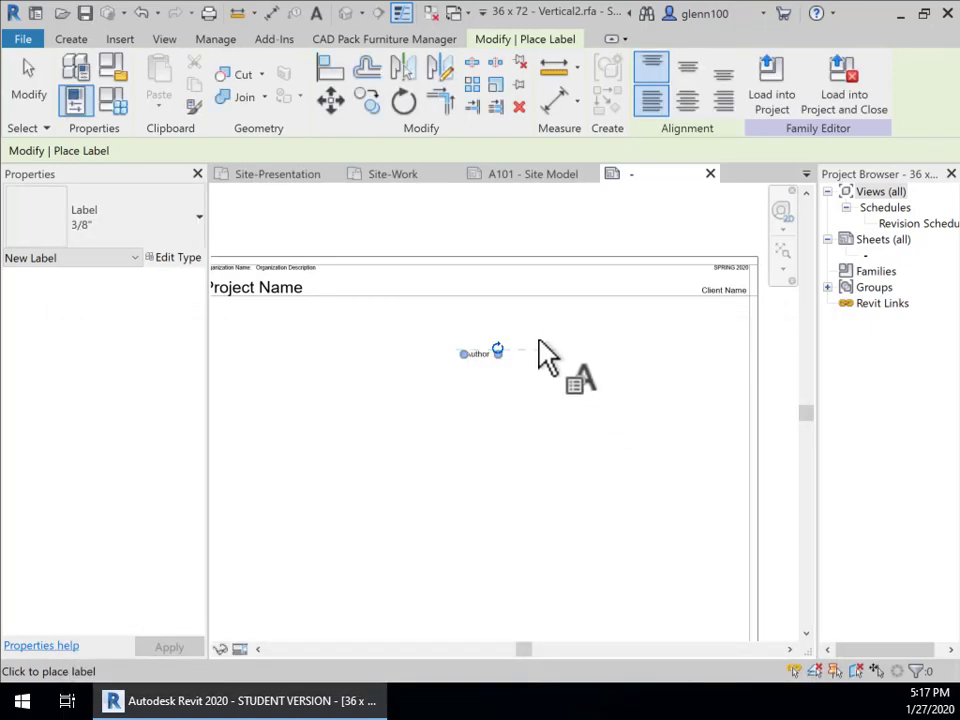
- Widen the Author label's text box to the right to leave room for a longer name
scroll(470, 370, up, 2)
scroll(484, 383, up, 3)
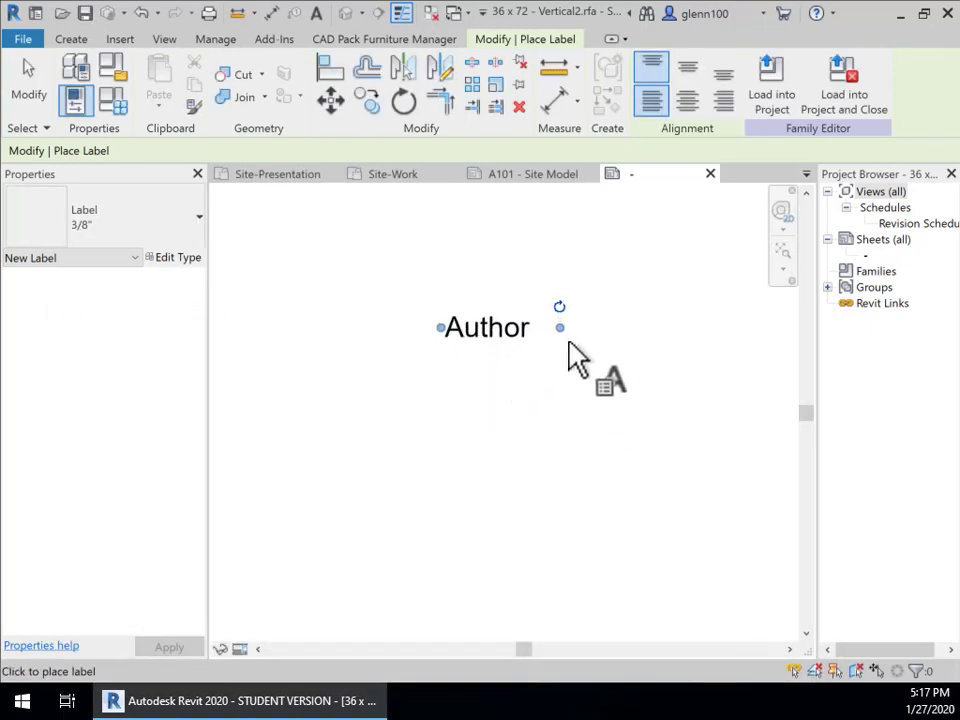
drag(561, 329, 781, 327)
scroll(625, 390, down, 3)
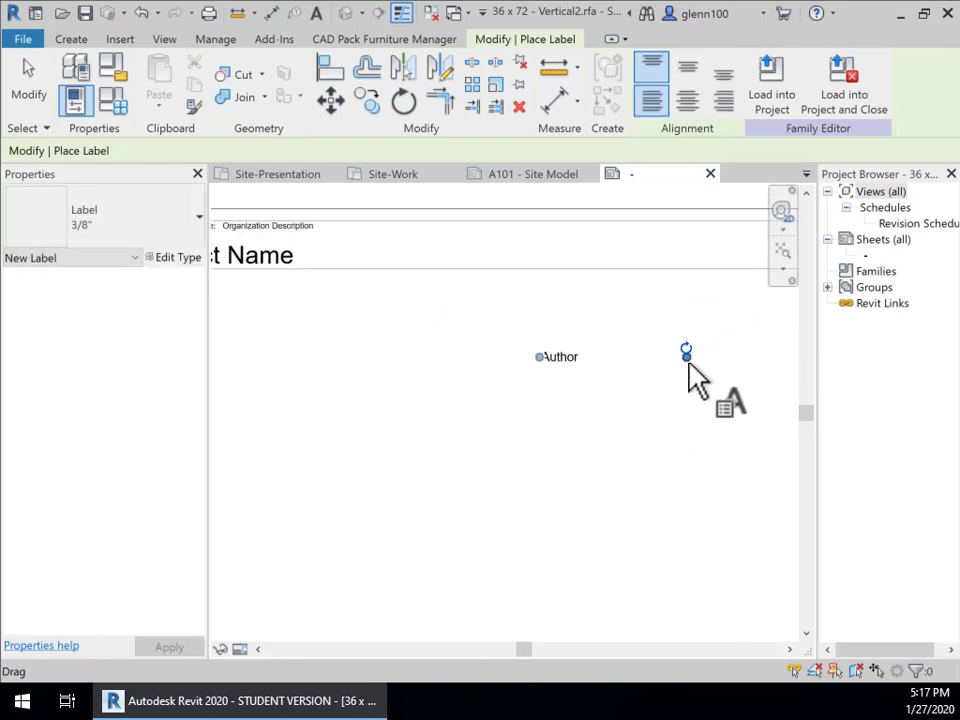
drag(686, 352, 760, 352)
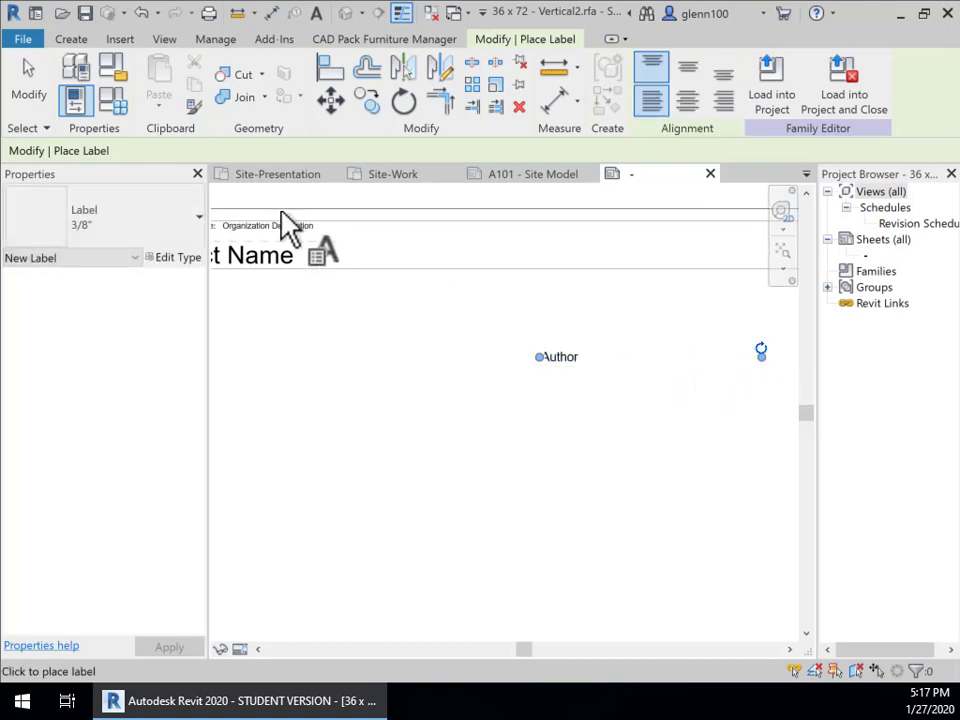
click(32, 98)
- Move the Author label up into the middle of the header, just above the lower horizontal guide line
click(585, 355)
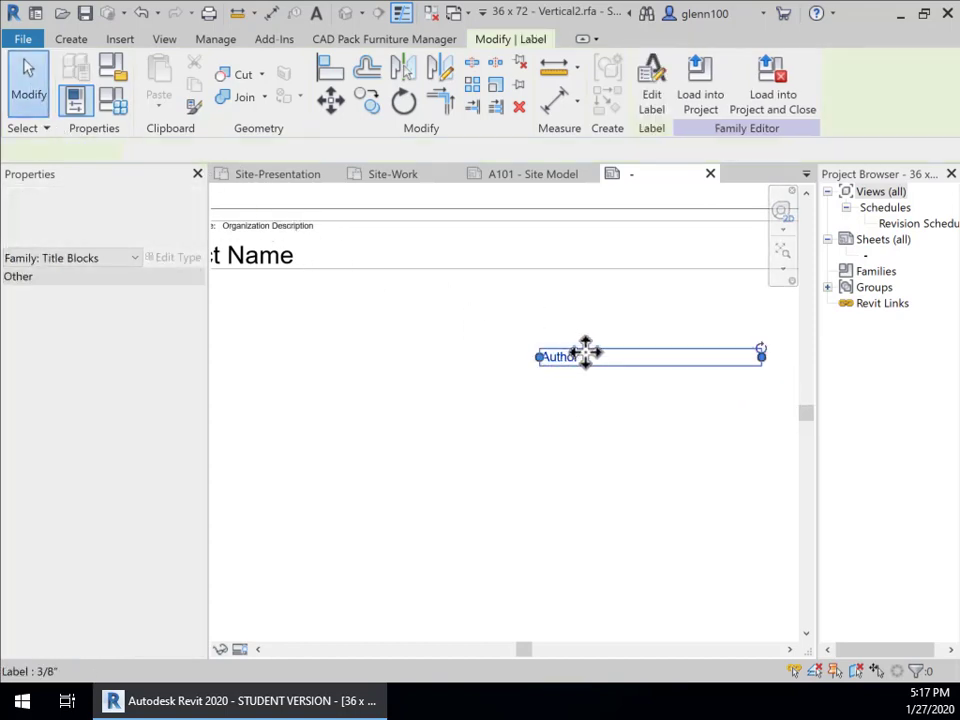
drag(585, 355, 564, 258)
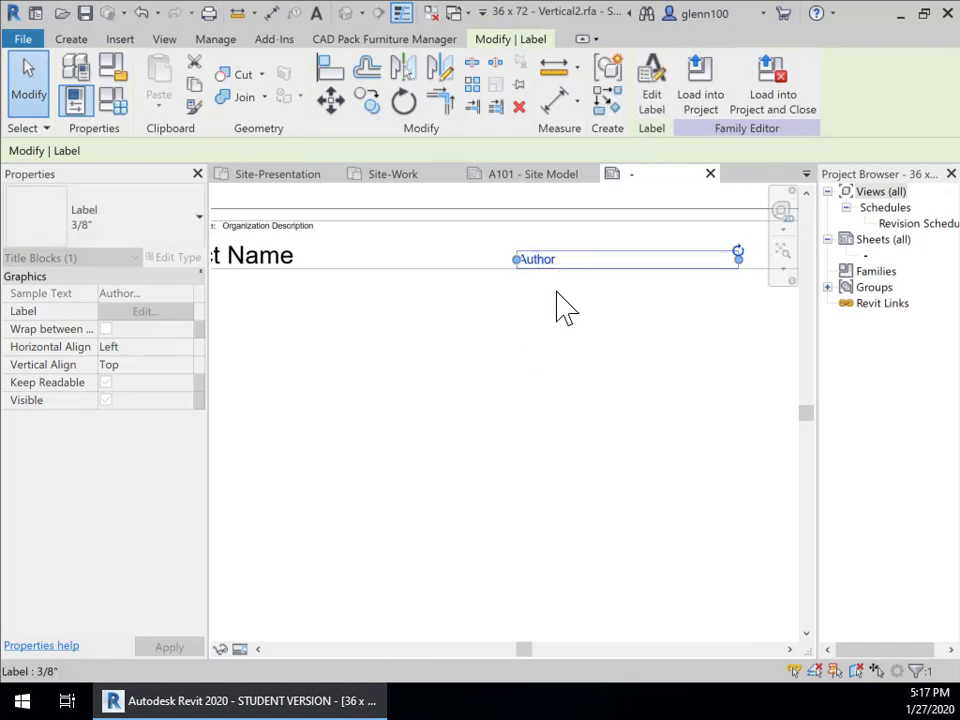
click(540, 354)
scroll(548, 380, down, 1)
scroll(553, 390, down, 3)
middle_drag(579, 404, 568, 368)
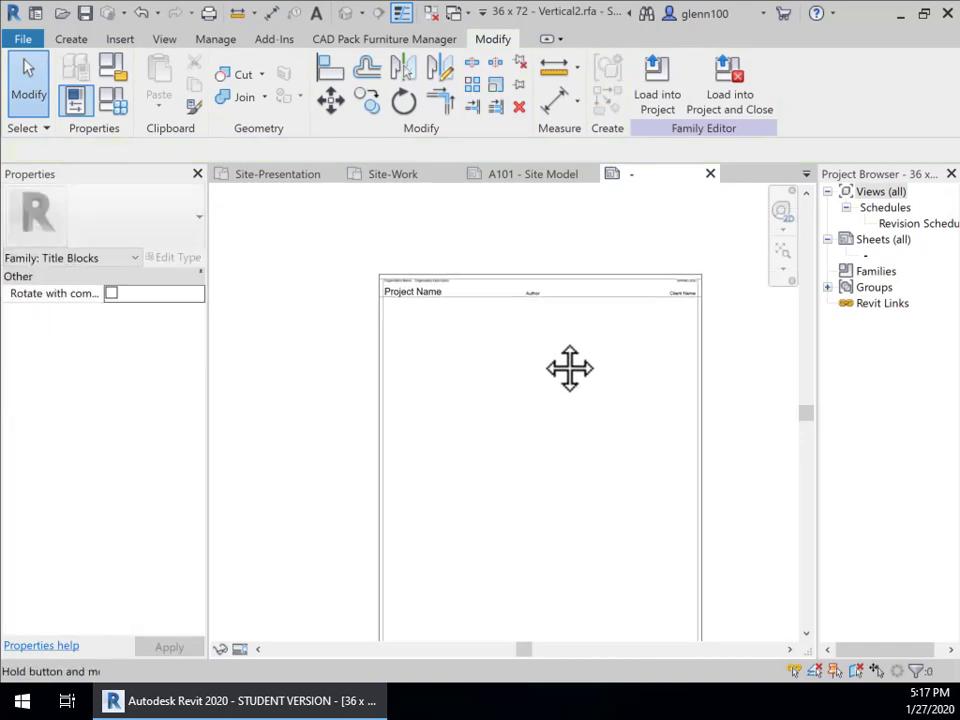
click(538, 297)
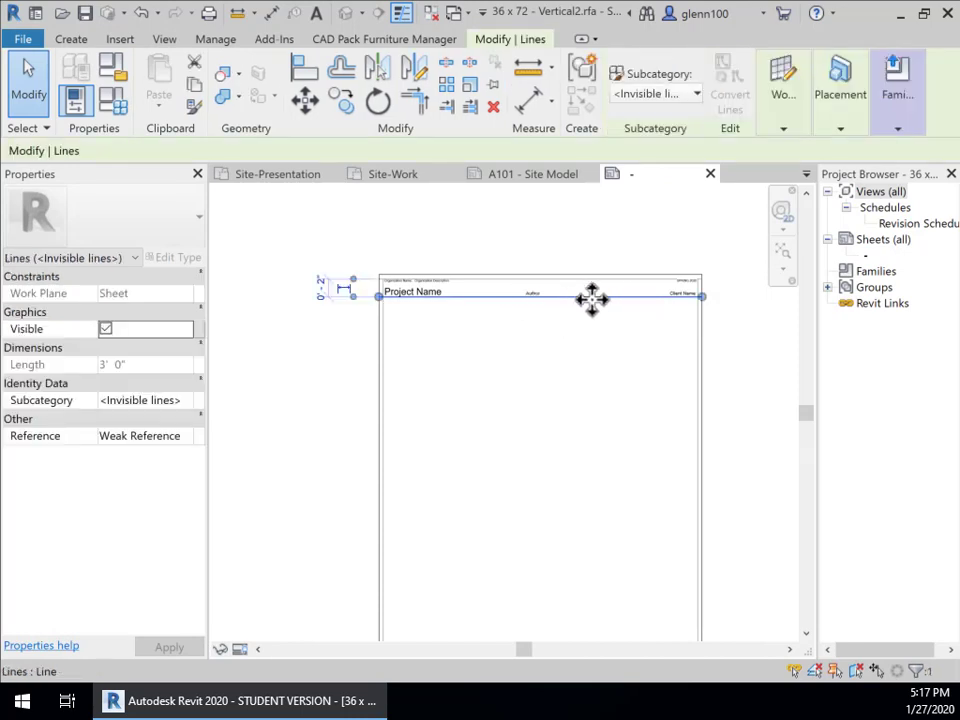
click(571, 355)
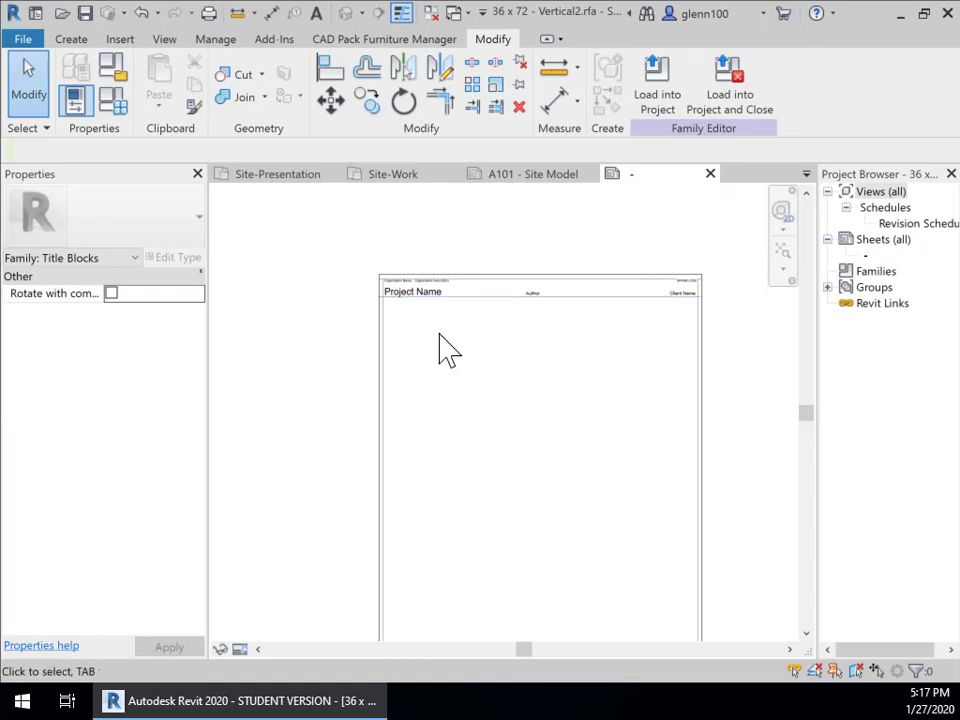
scroll(440, 332, up, 1)
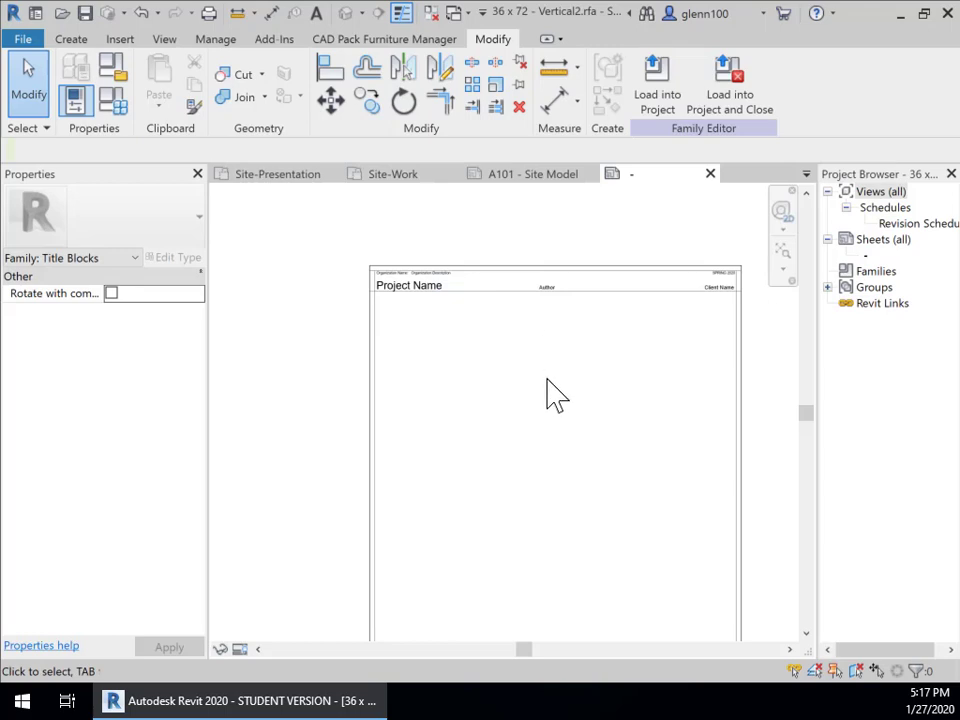
- Review the Project Information values that feed the header of the A101 - Site Model sheet, leaving them unedited
click(522, 177)
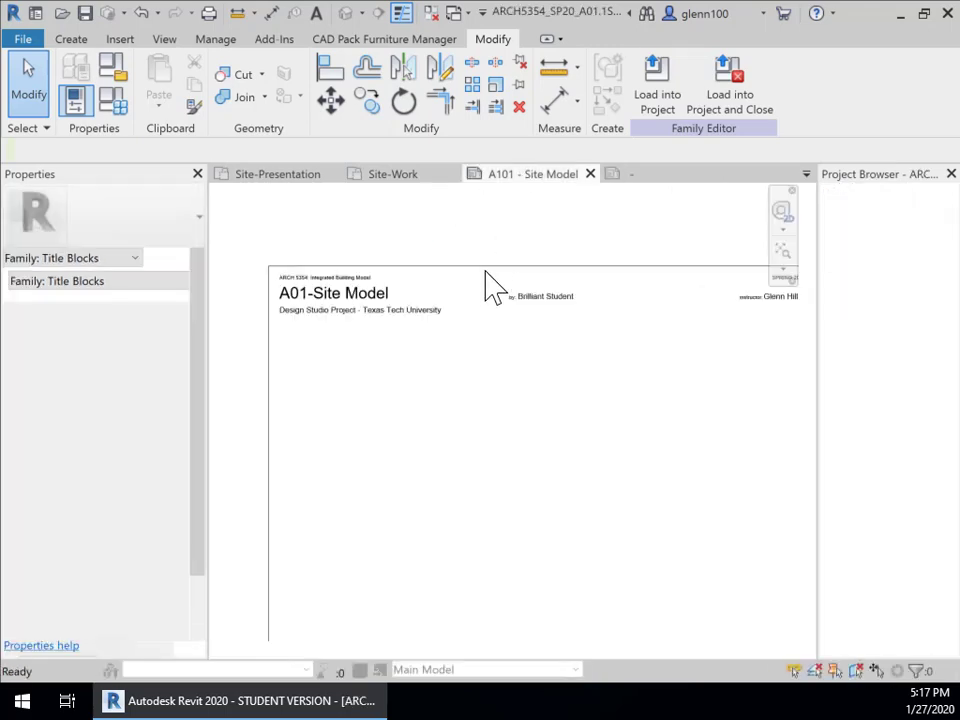
click(322, 326)
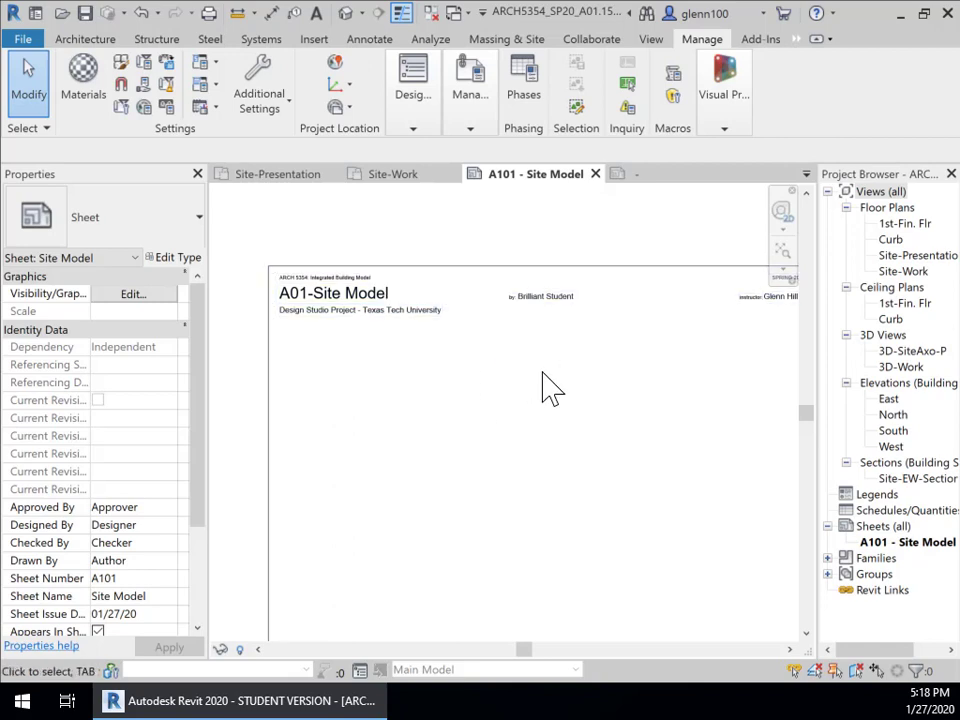
click(121, 107)
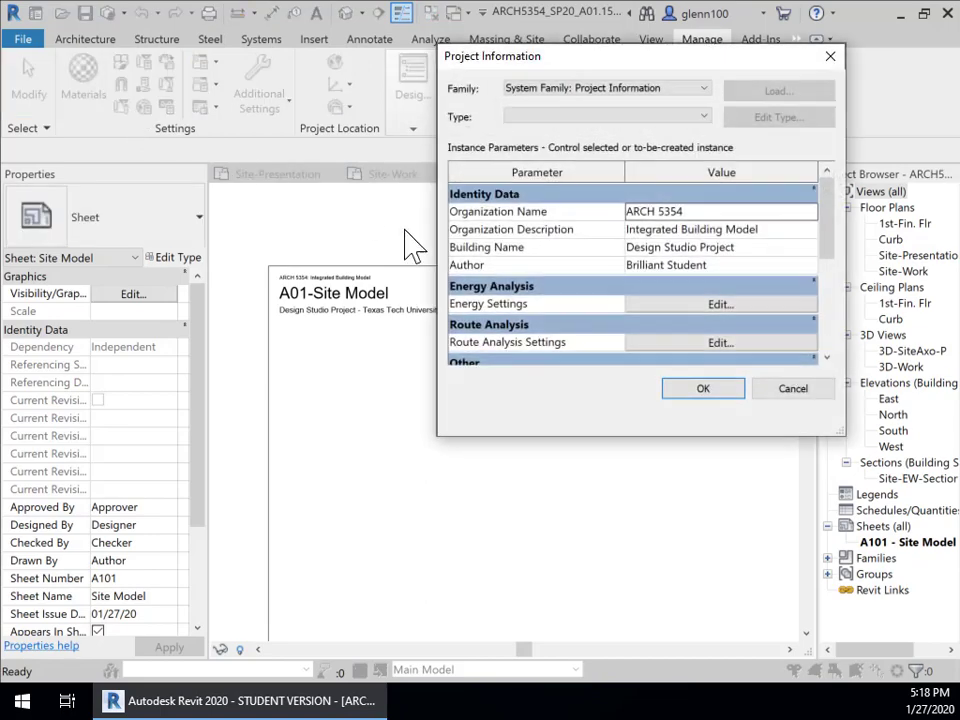
scroll(570, 345, down, 3)
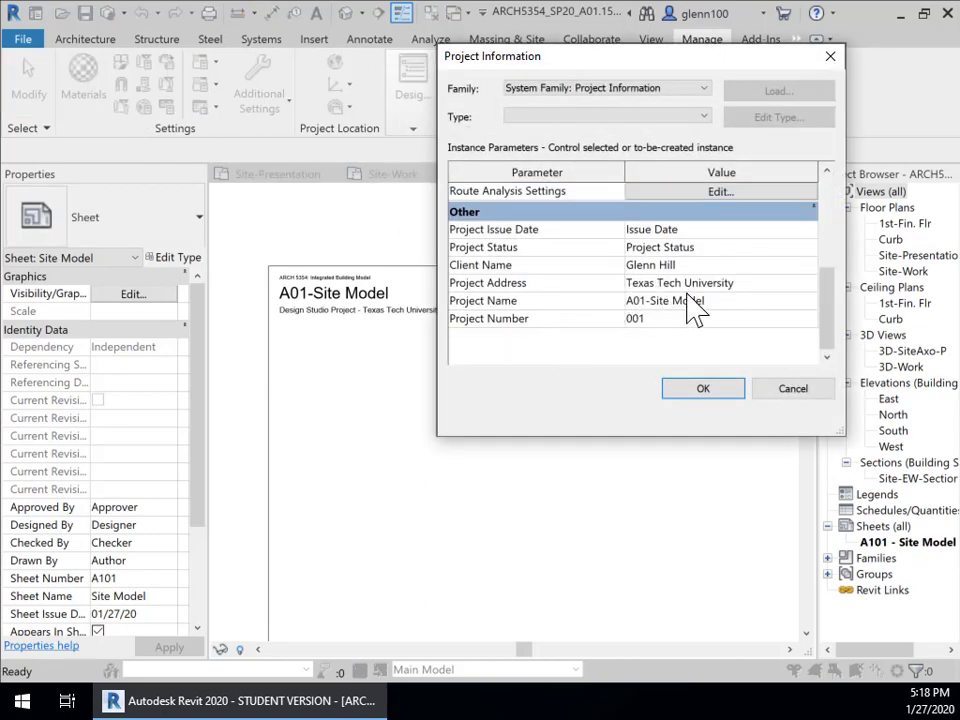
scroll(622, 300, up, 3)
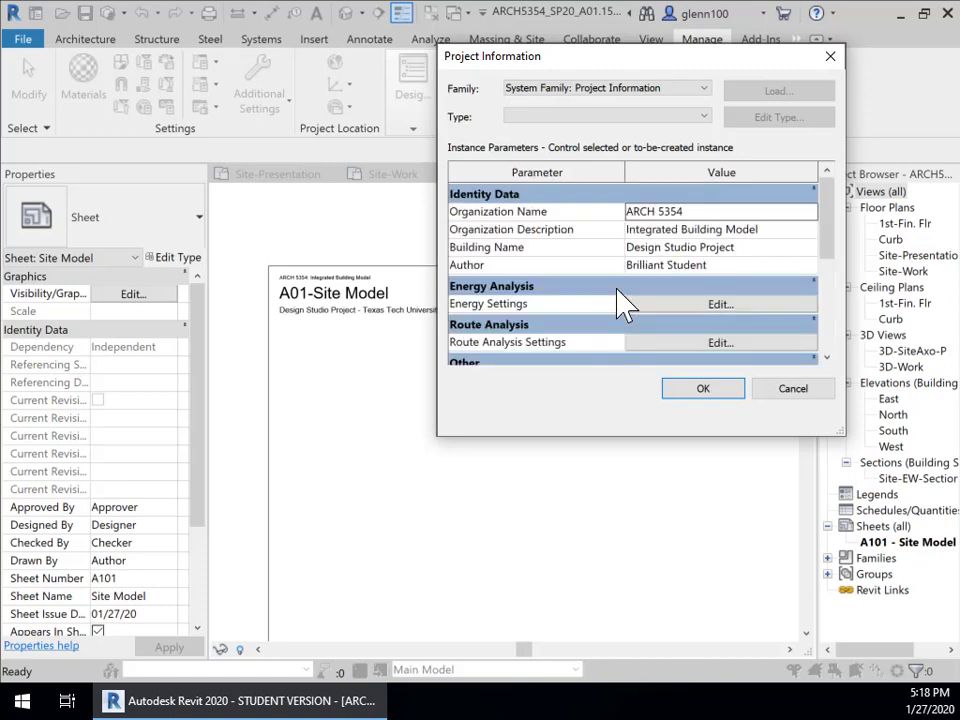
click(790, 391)
- In the titleblock family, place a 3/8" label below the header and add the Building Name parameter to it
click(620, 180)
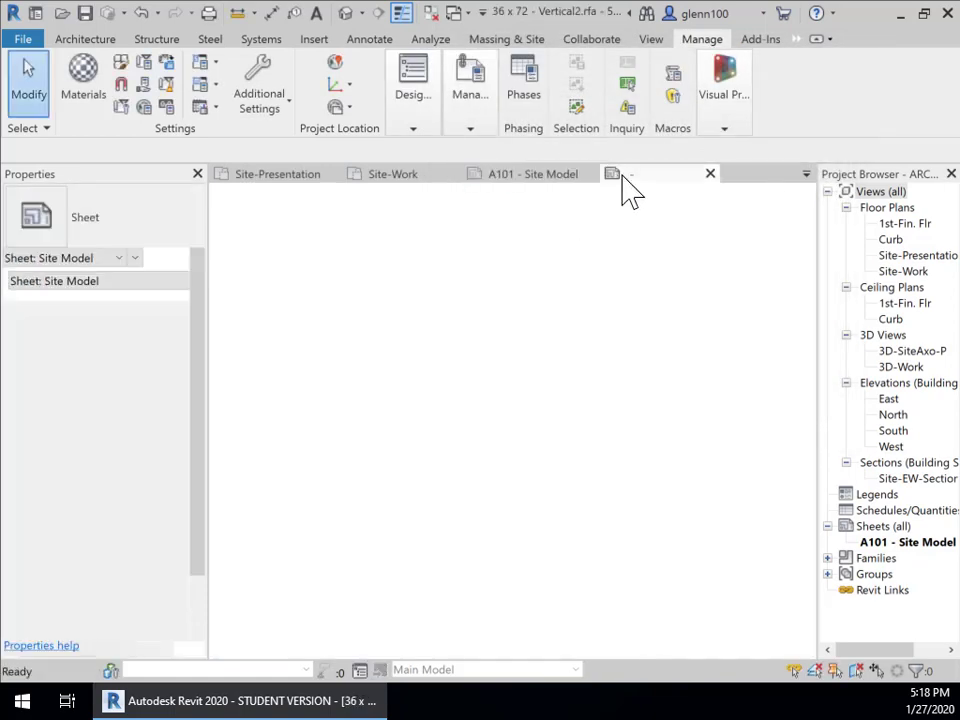
scroll(567, 306, up, 4)
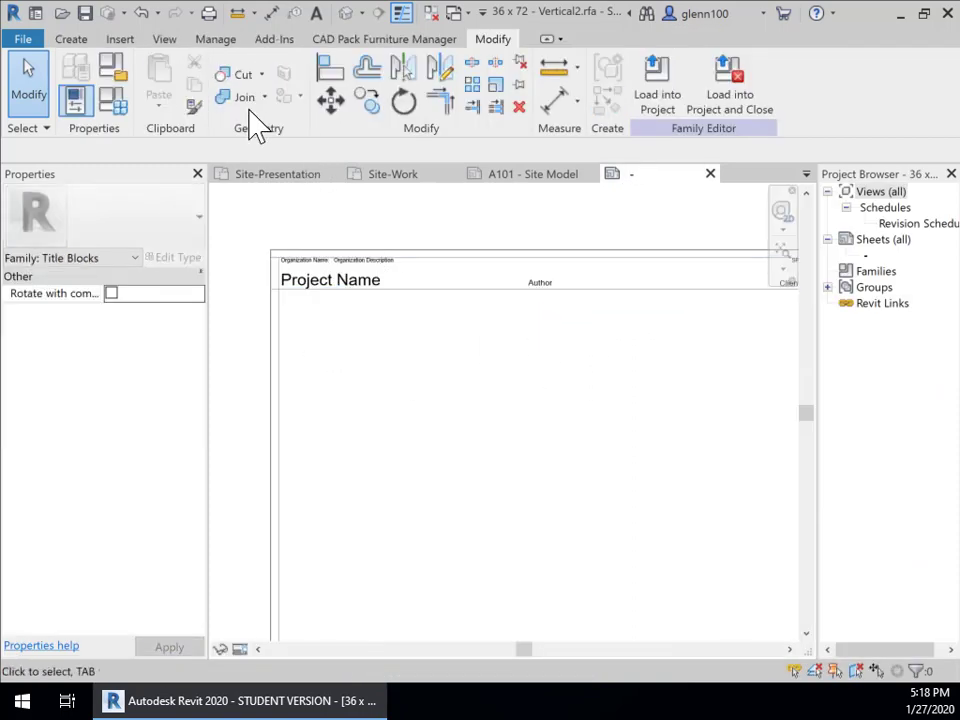
click(70, 40)
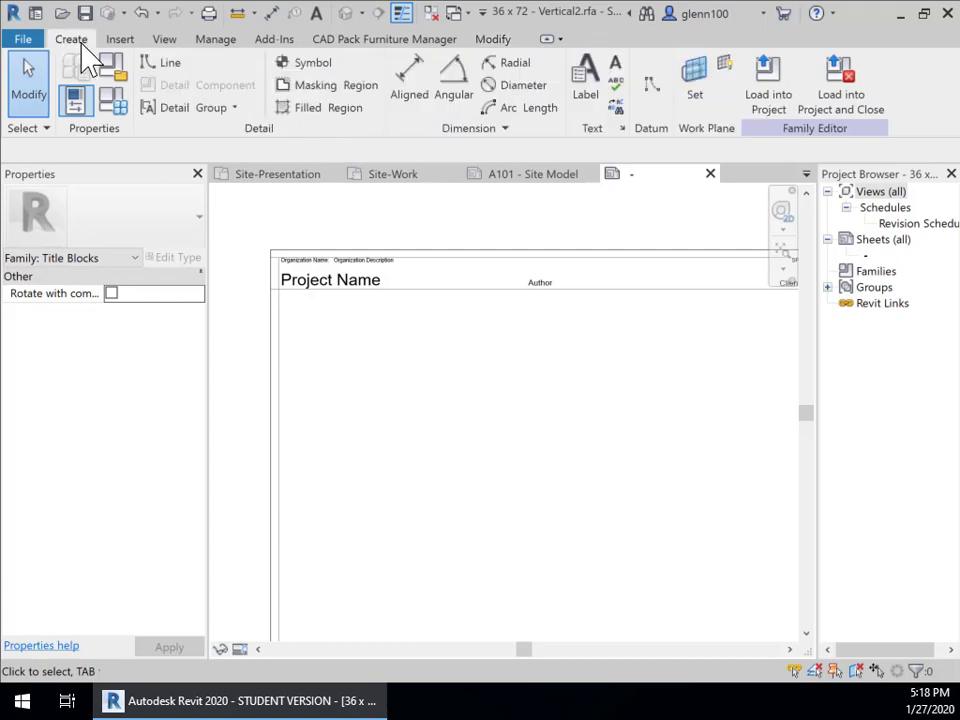
click(583, 84)
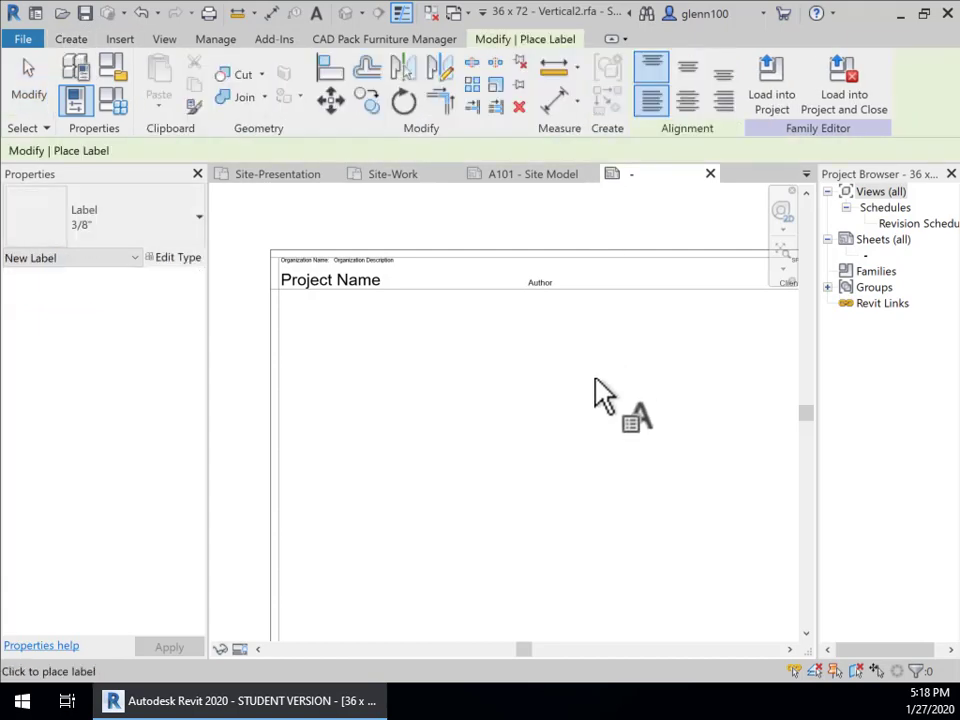
click(414, 361)
scroll(200, 560, down, 4)
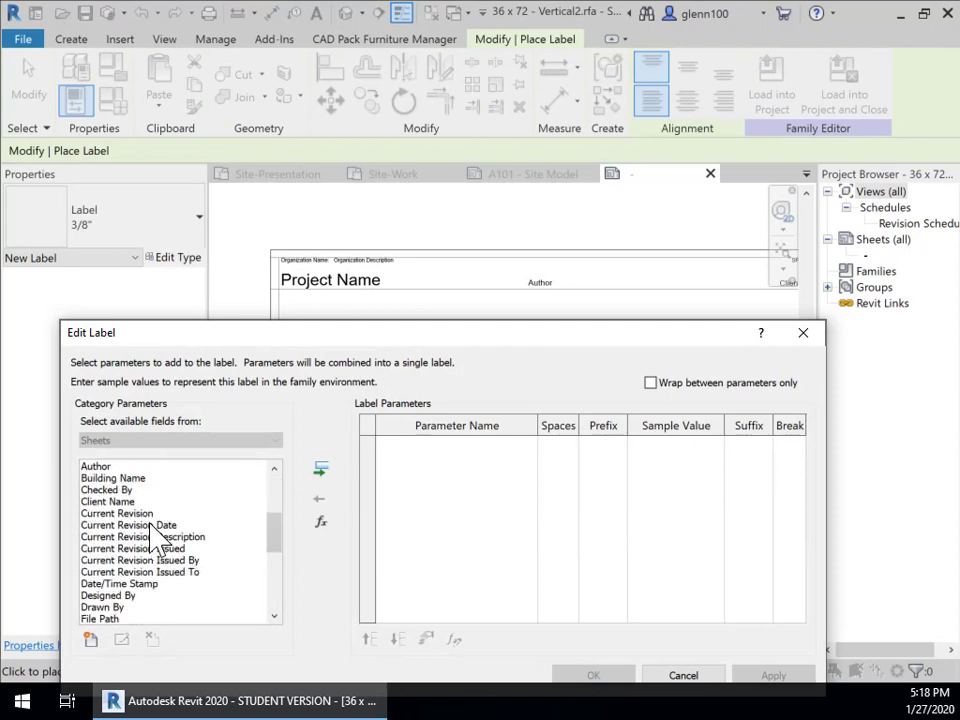
click(112, 479)
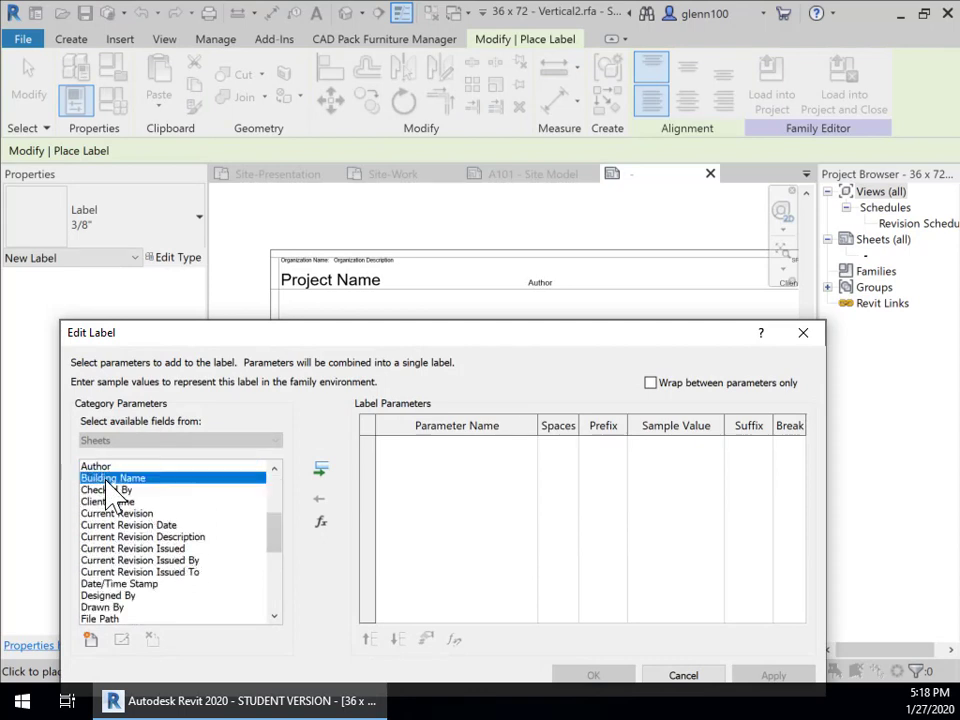
click(321, 470)
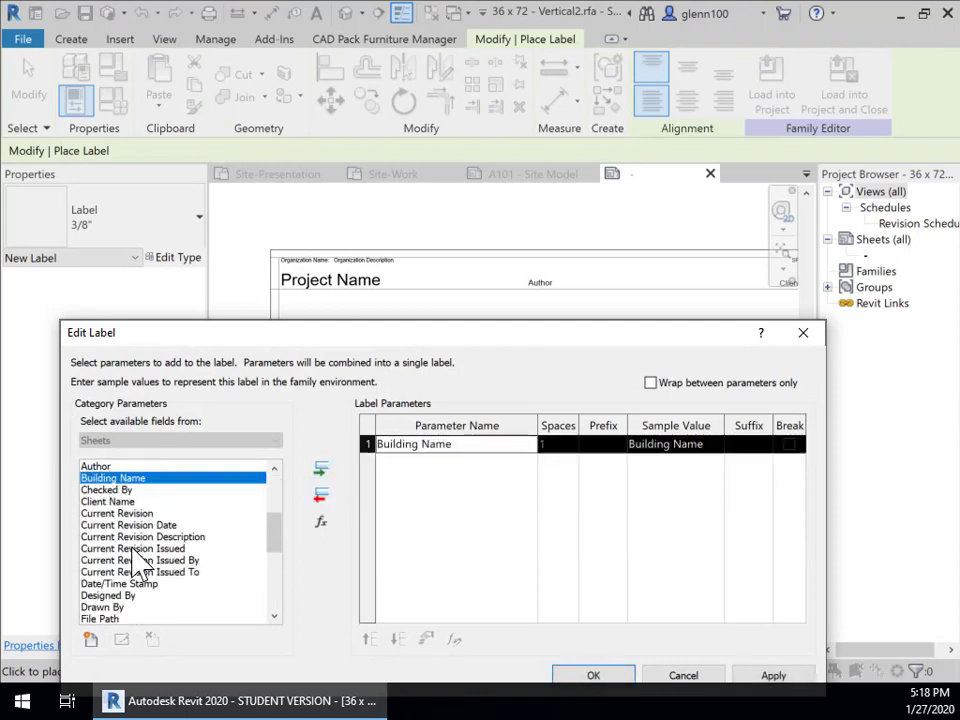
- Add Project Address as the label's second parameter and give Building Name a comma suffix
drag(283, 545, 274, 604)
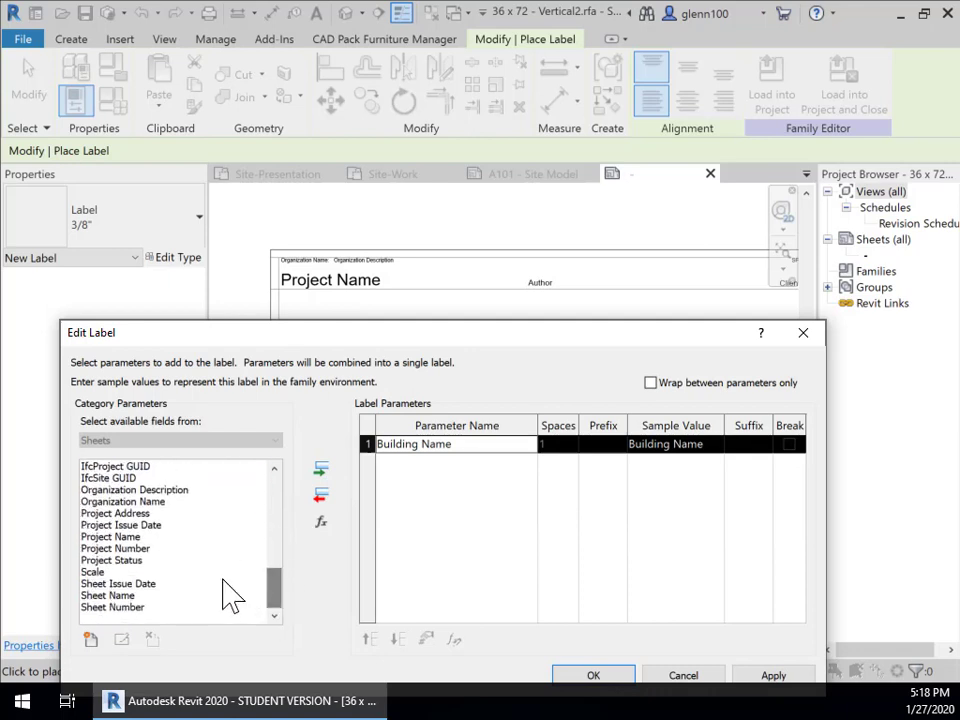
click(133, 515)
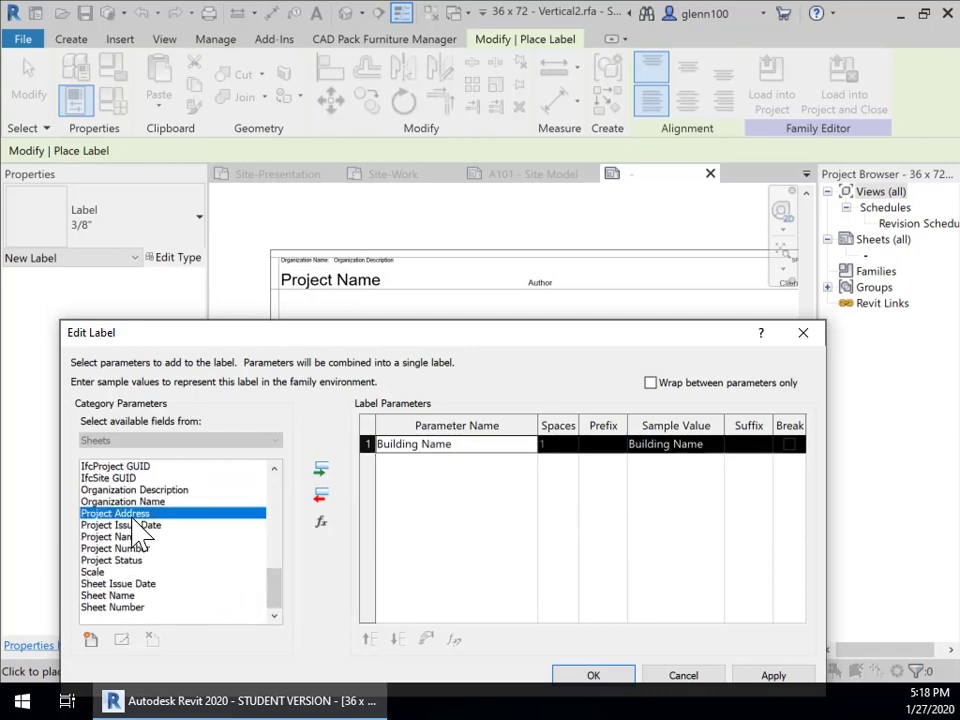
click(321, 470)
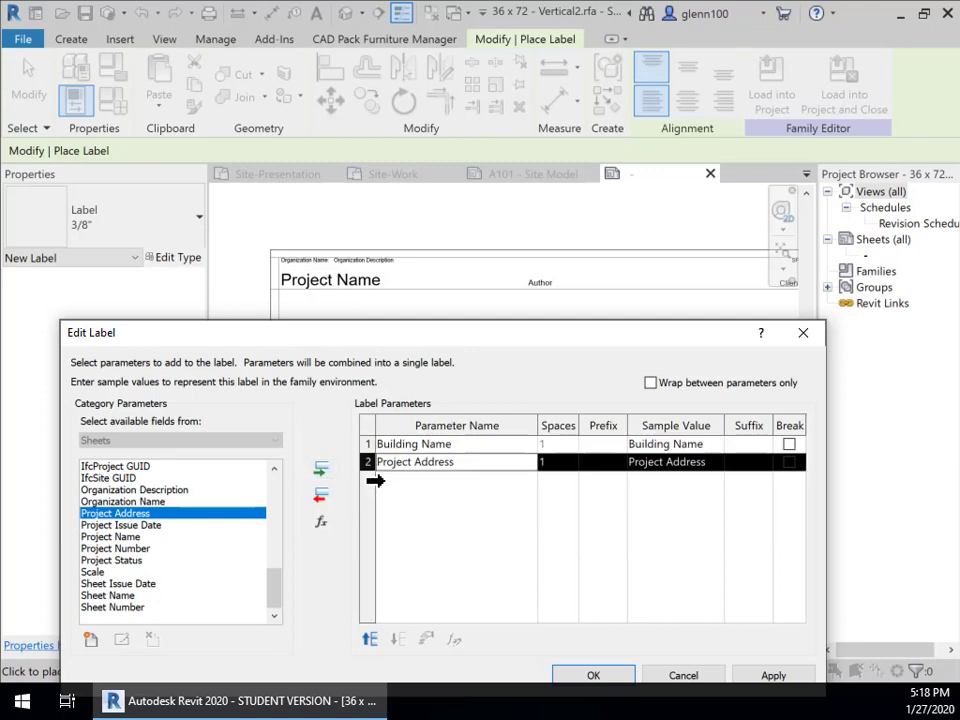
click(734, 445)
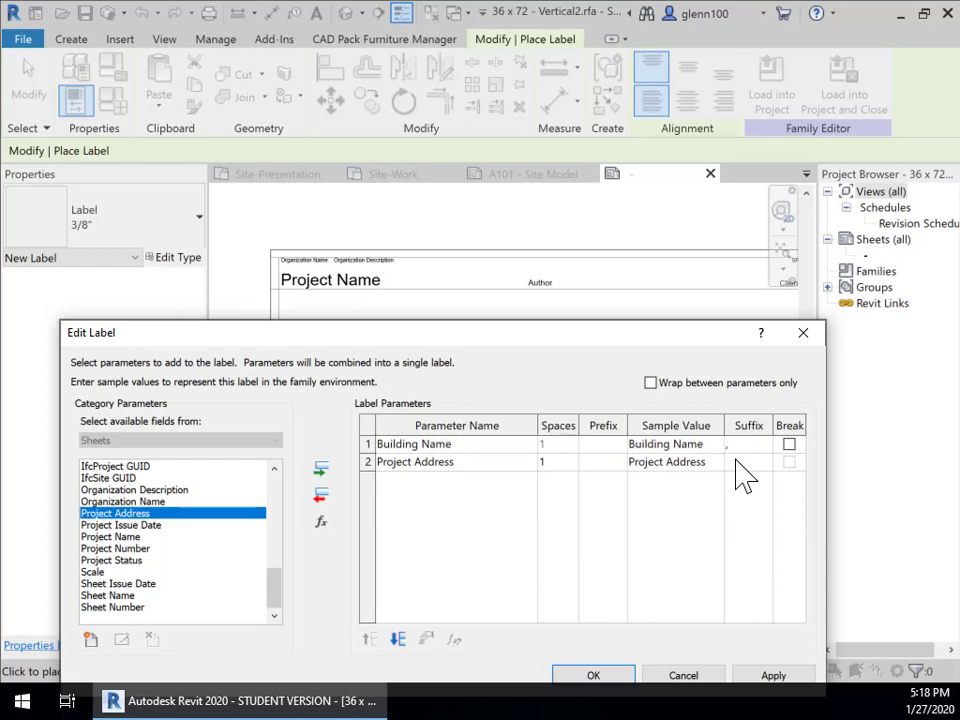
click(605, 678)
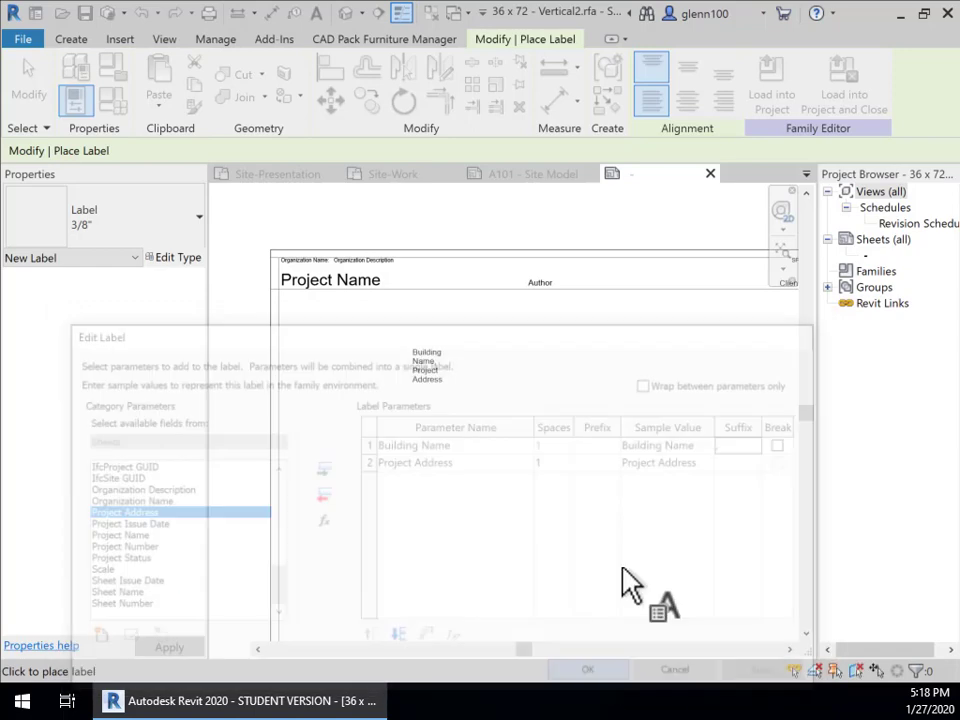
- Widen the Building Name and Project Address label to fit one line and move it into the header above the Author label
drag(446, 366, 645, 366)
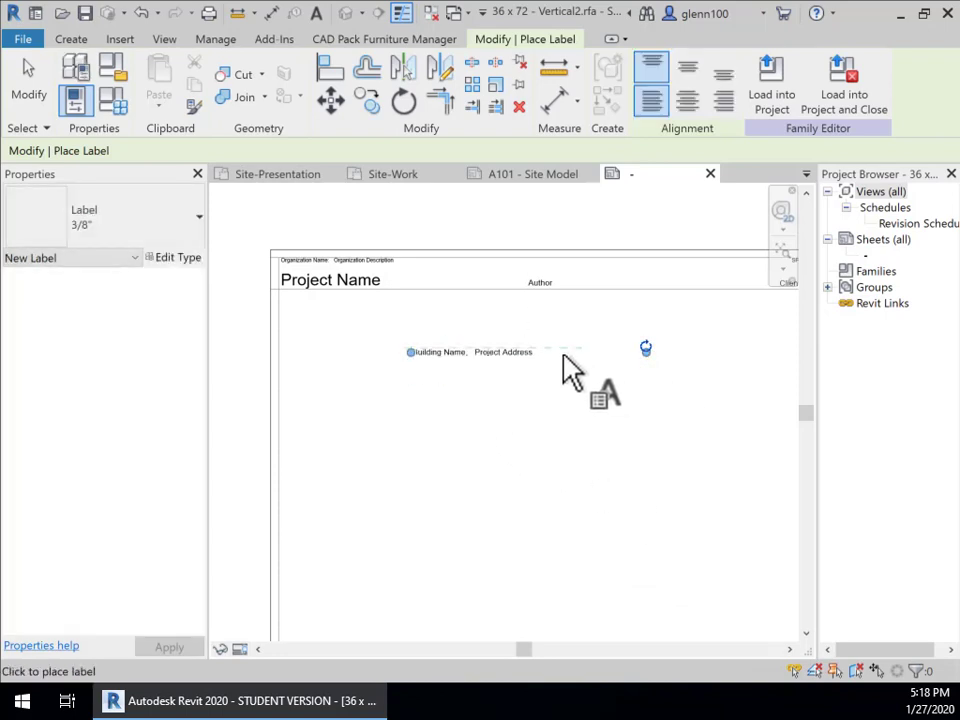
key(Escape)
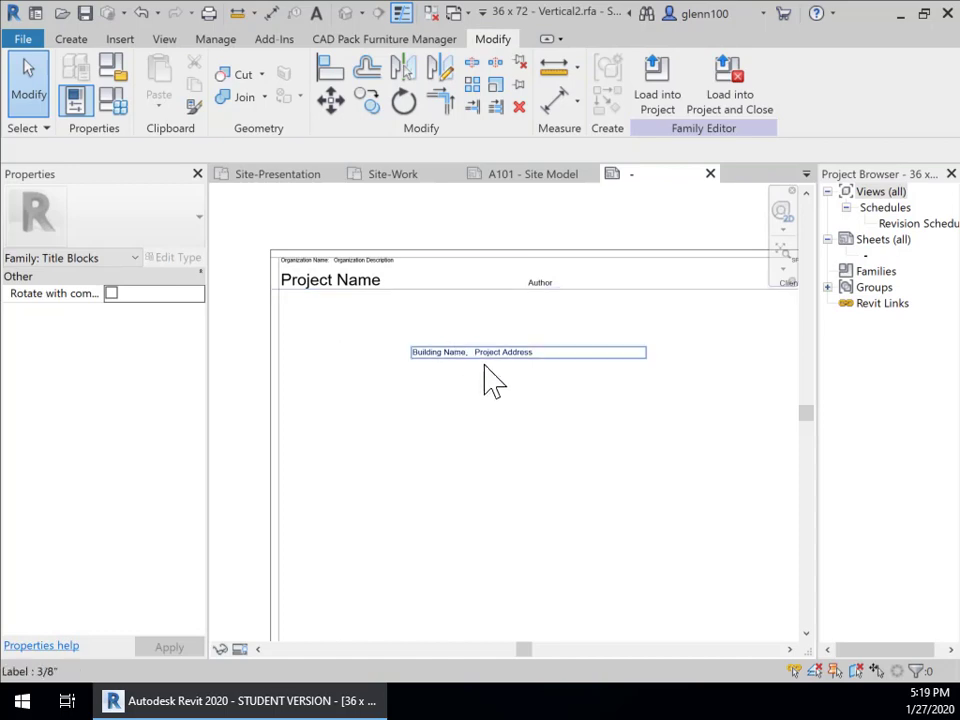
click(495, 354)
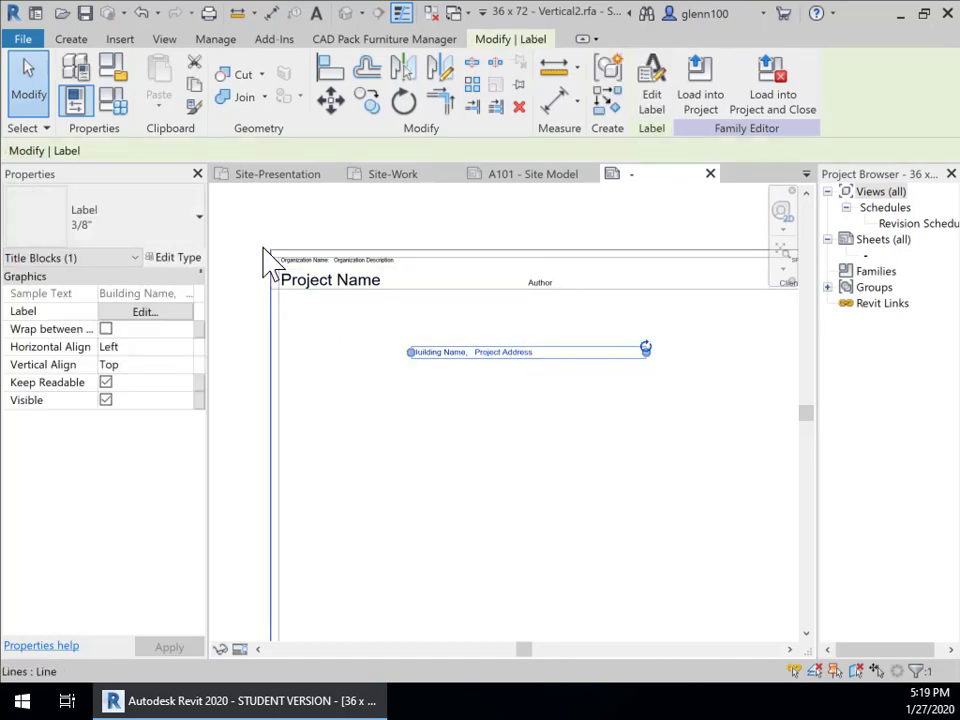
drag(568, 347, 607, 256)
click(617, 363)
scroll(617, 370, down, 2)
middle_drag(617, 375, 491, 392)
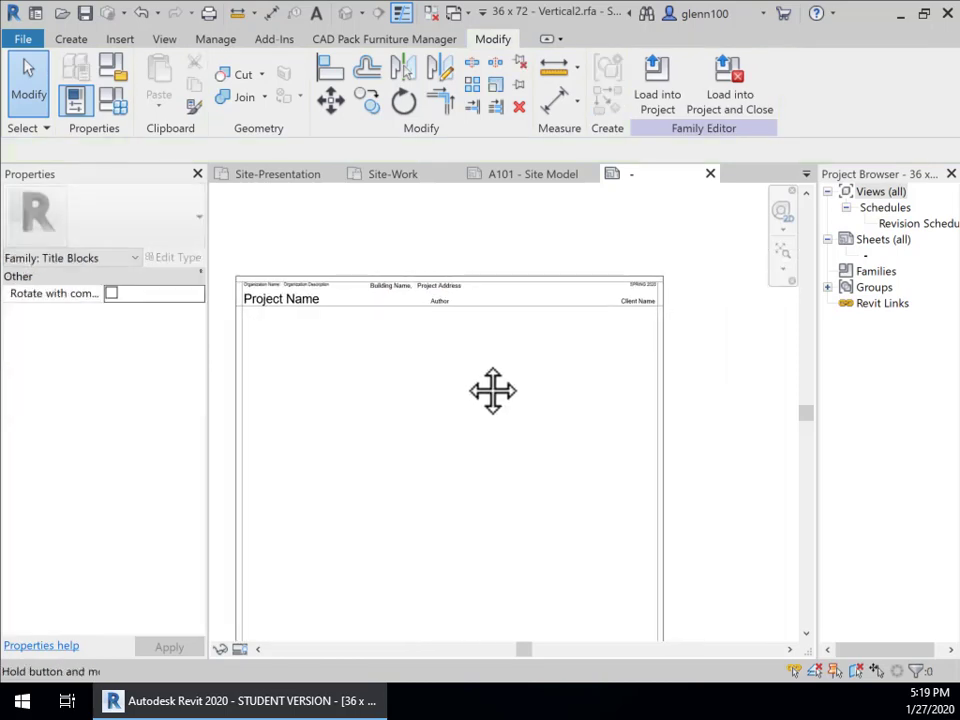
- Examine the Building Name and Project Address label's position relative to the Author label and the header guide lines
click(484, 287)
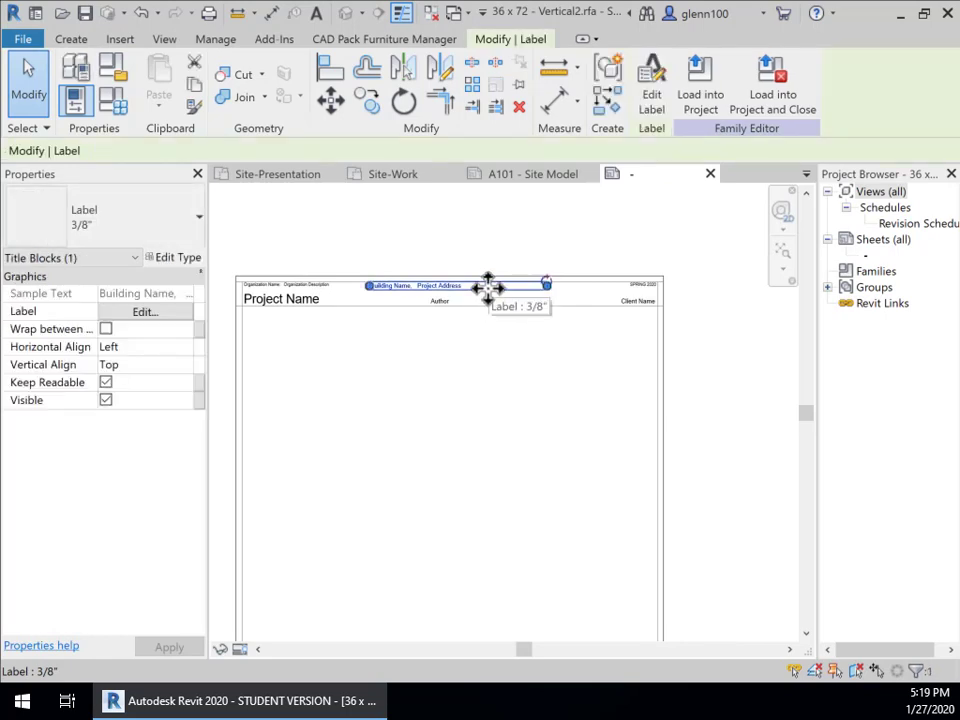
click(497, 414)
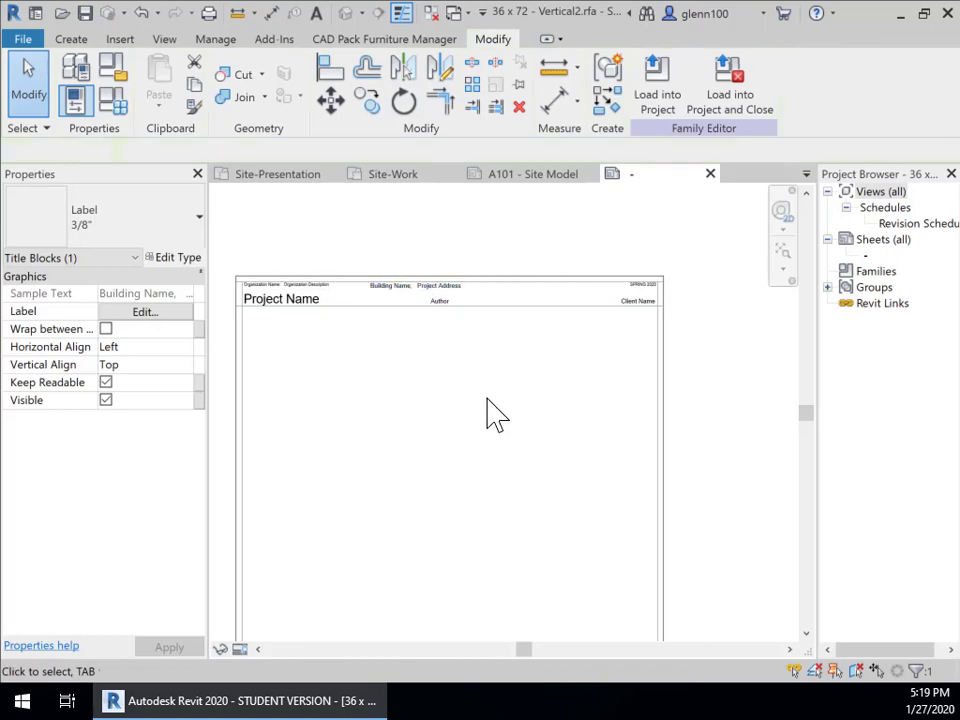
click(466, 296)
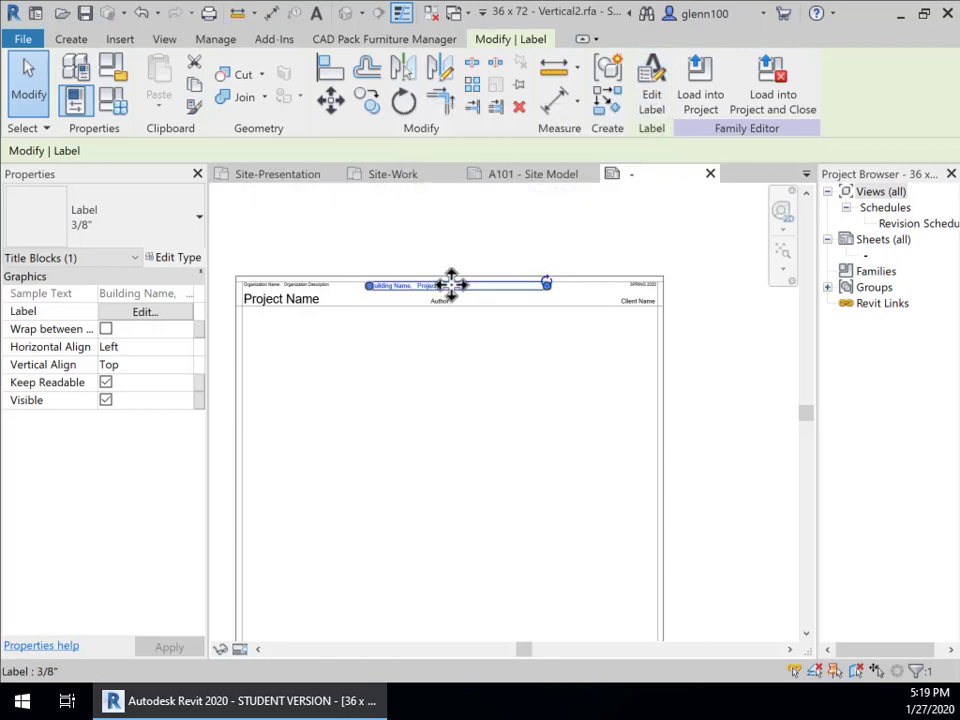
scroll(440, 348, up, 1)
scroll(440, 348, up, 4)
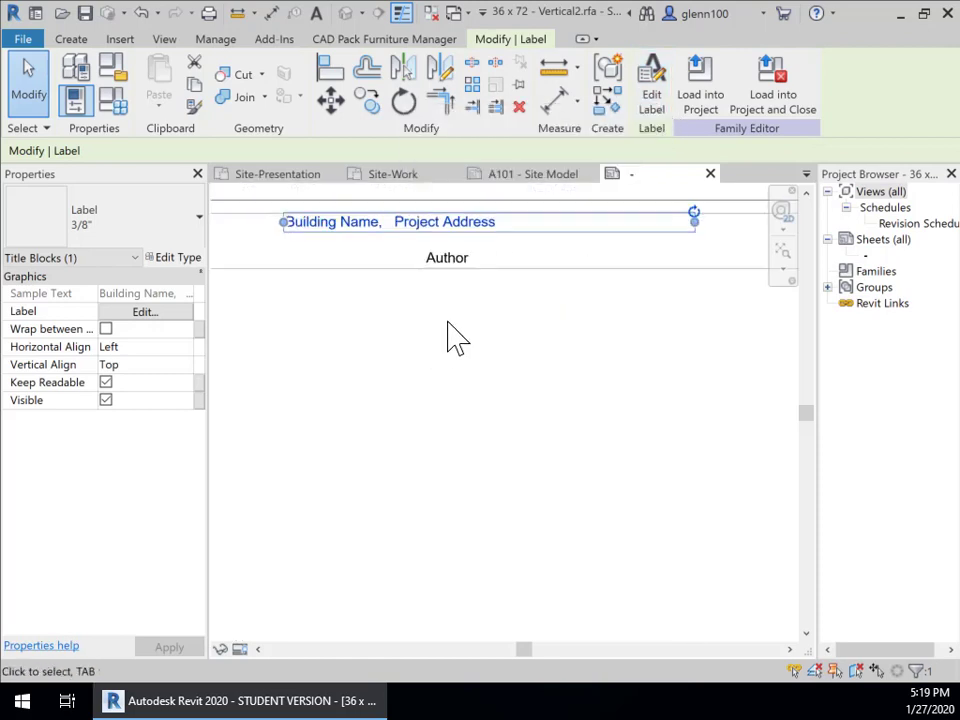
middle_drag(450, 336, 510, 484)
scroll(527, 370, up, 1)
scroll(529, 362, up, 1)
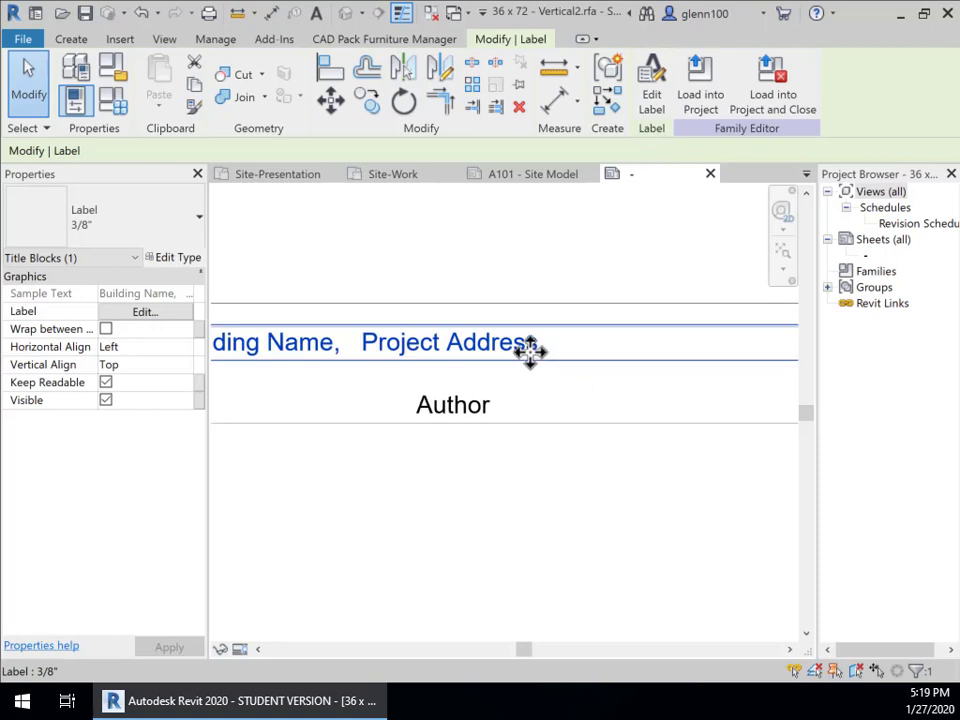
scroll(525, 358, down, 2)
scroll(524, 360, down, 3)
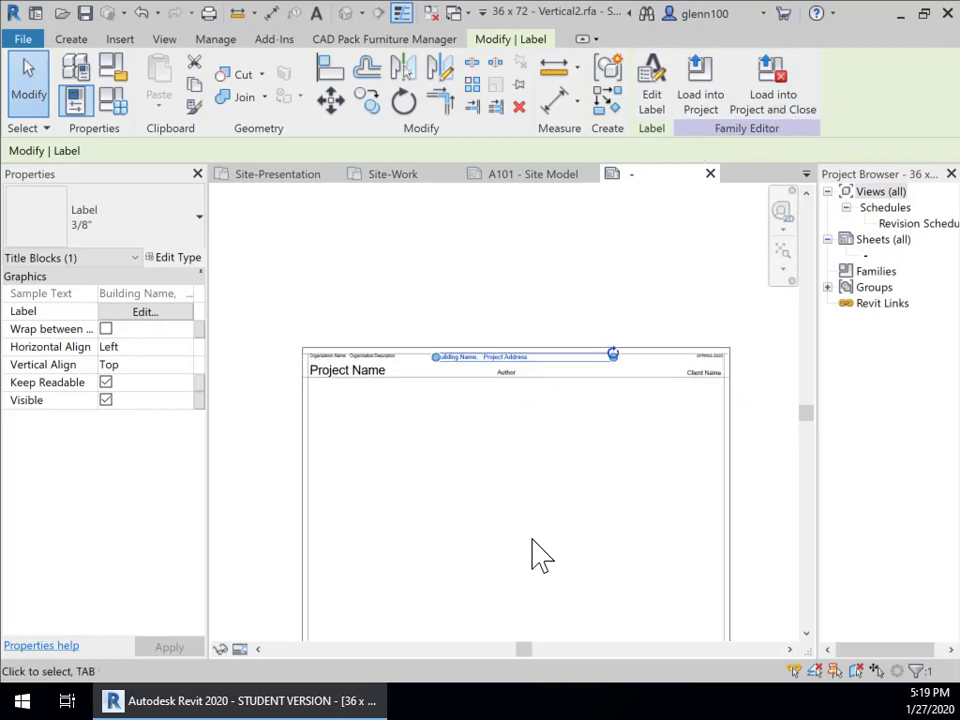
scroll(531, 545, down, 1)
middle_drag(566, 486, 583, 450)
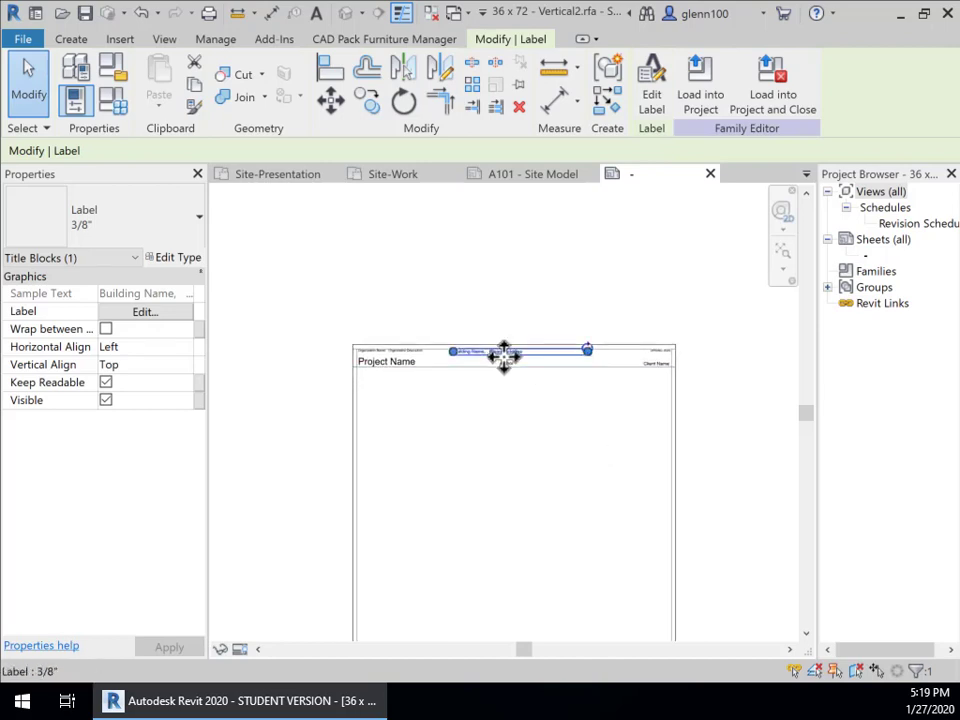
scroll(521, 437, up, 1)
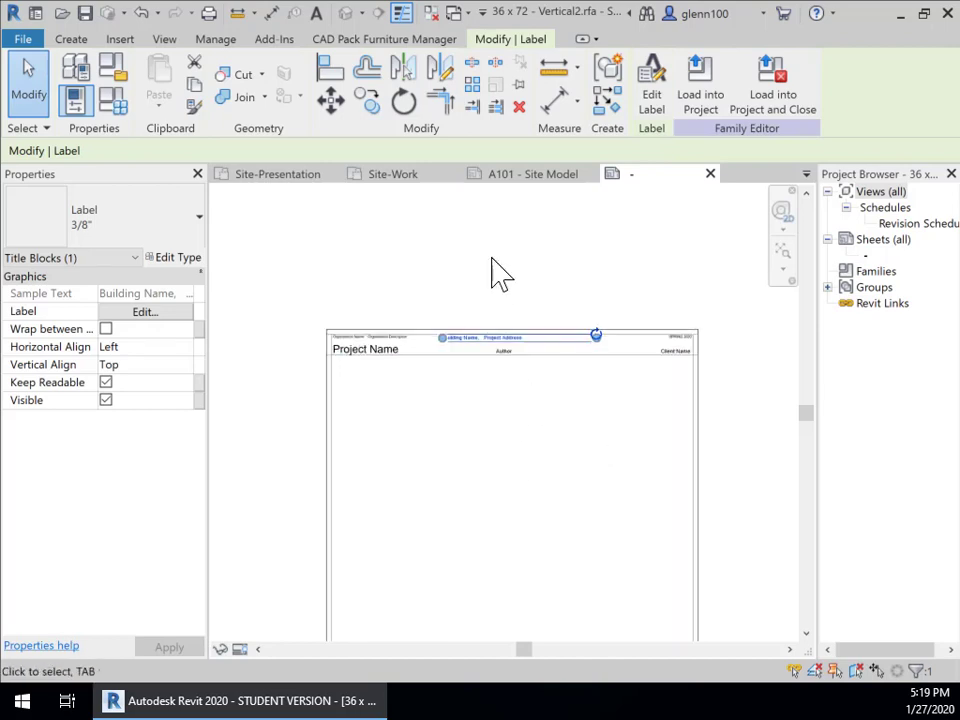
- Examine the header of the A101 - Site Model sheet, including the small prefix text beside the author and instructor names
click(531, 172)
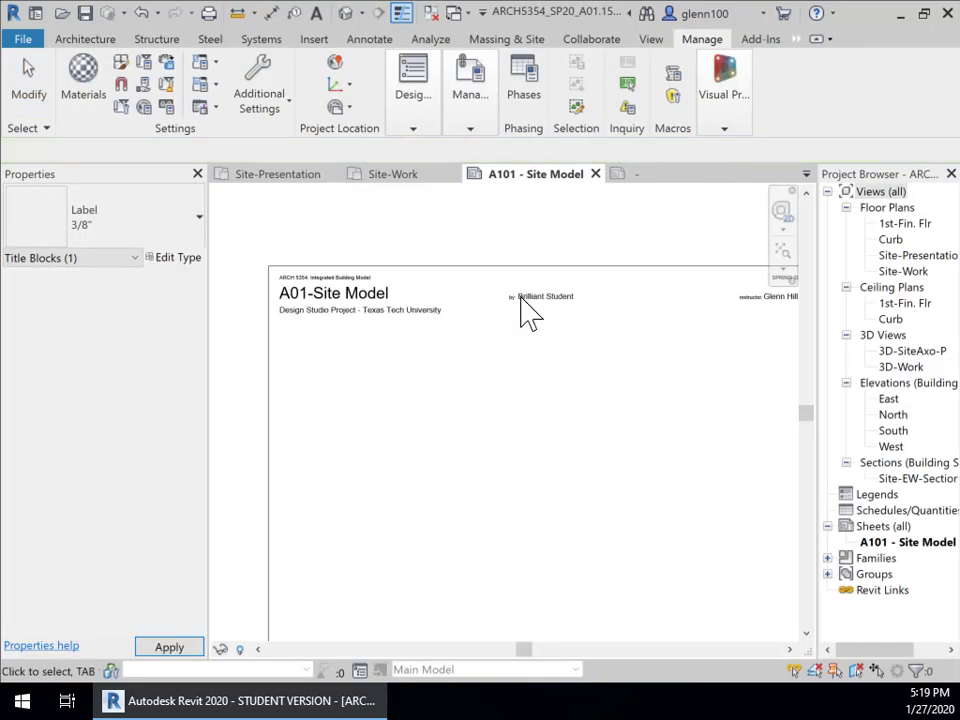
scroll(525, 315, up, 3)
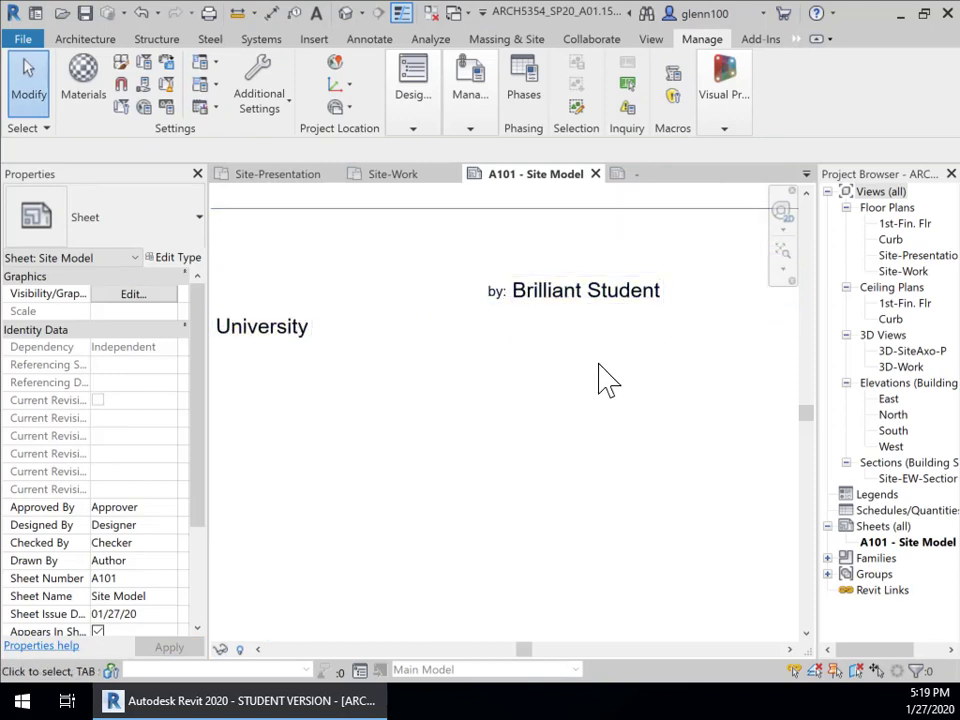
scroll(632, 395, down, 1)
middle_drag(632, 395, 470, 421)
middle_drag(580, 420, 330, 411)
scroll(596, 450, down, 4)
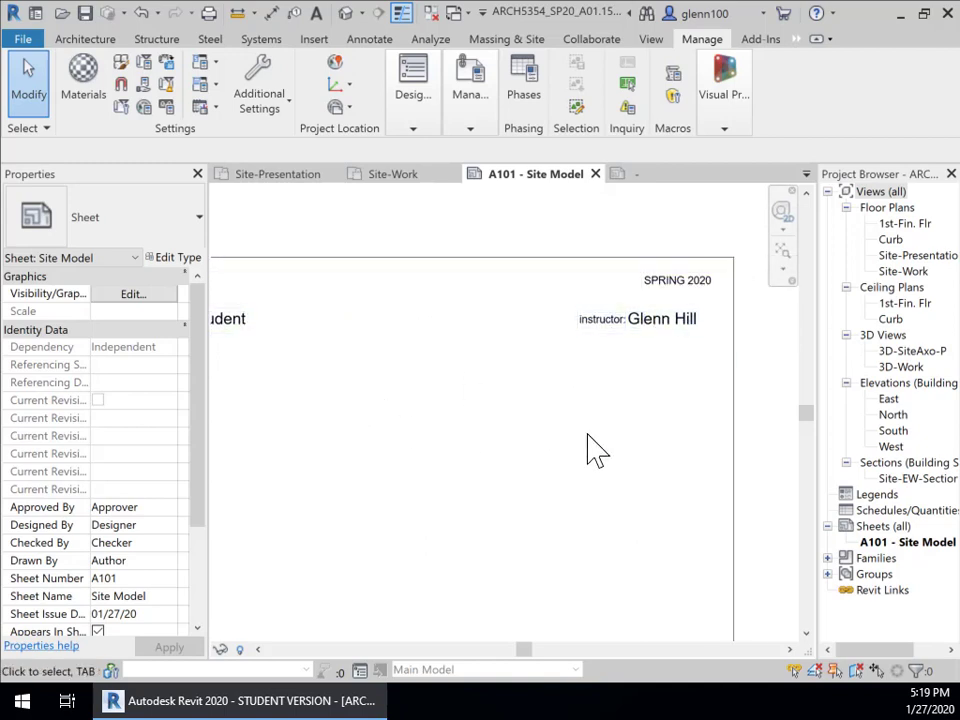
middle_drag(540, 446, 557, 449)
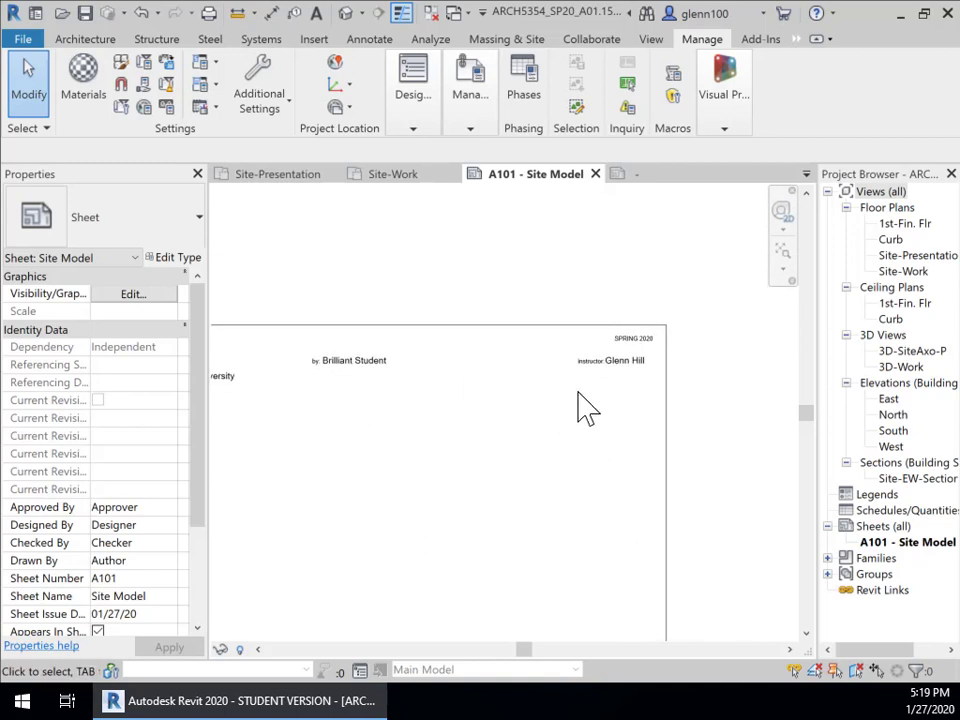
middle_drag(463, 440, 726, 380)
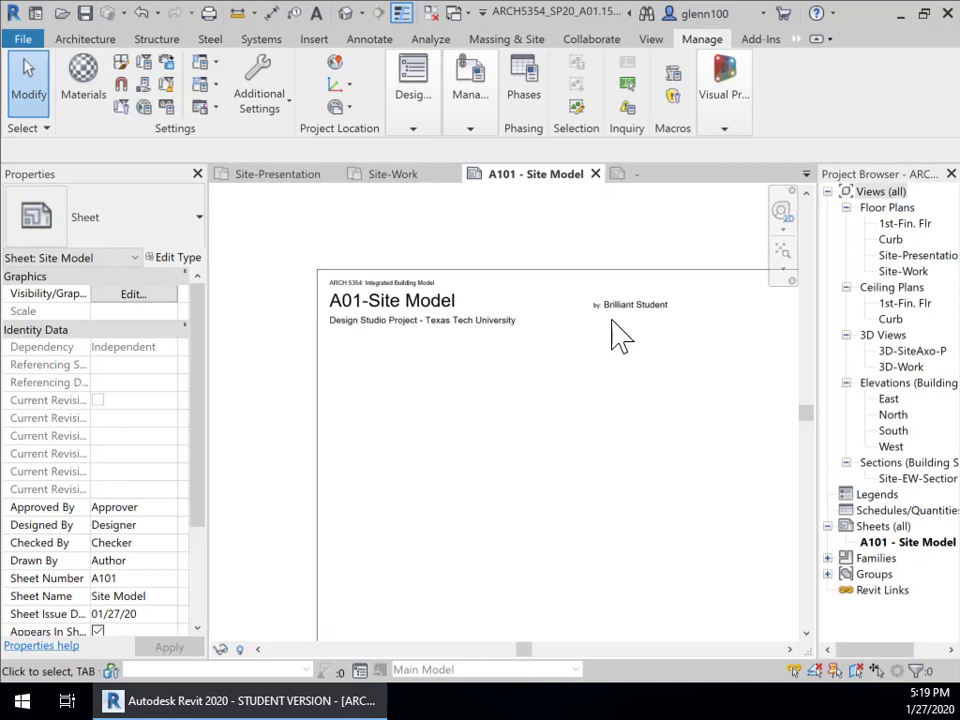
middle_drag(654, 349, 574, 375)
scroll(576, 362, down, 2)
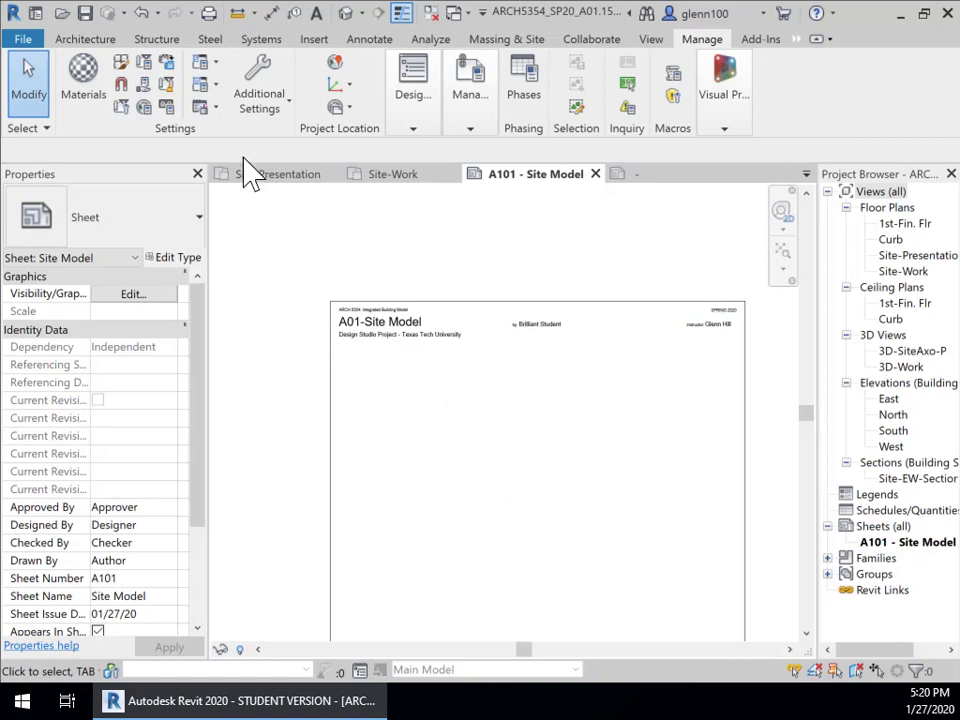
- Save the 36 x 72 - Vertical2 titleblock family, then load it into the project and close the family
click(621, 181)
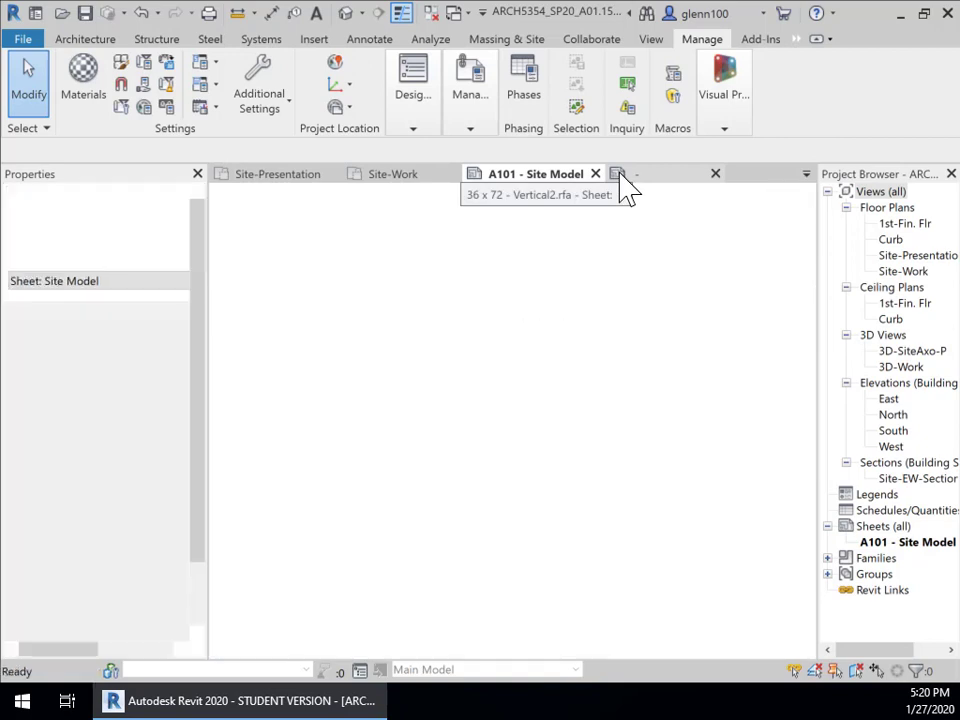
click(22, 40)
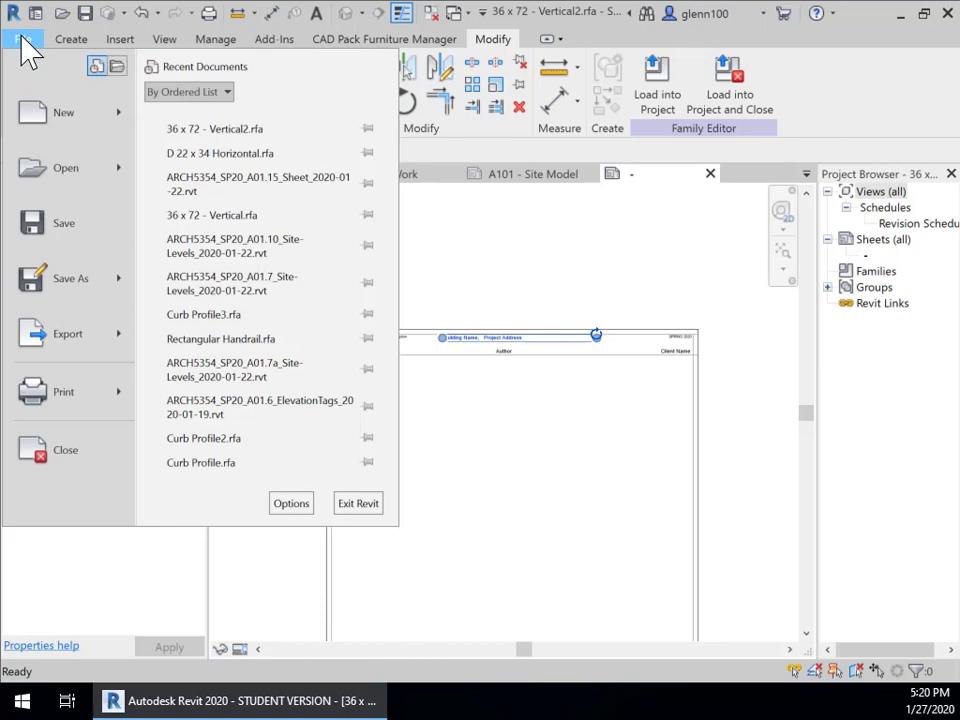
click(62, 225)
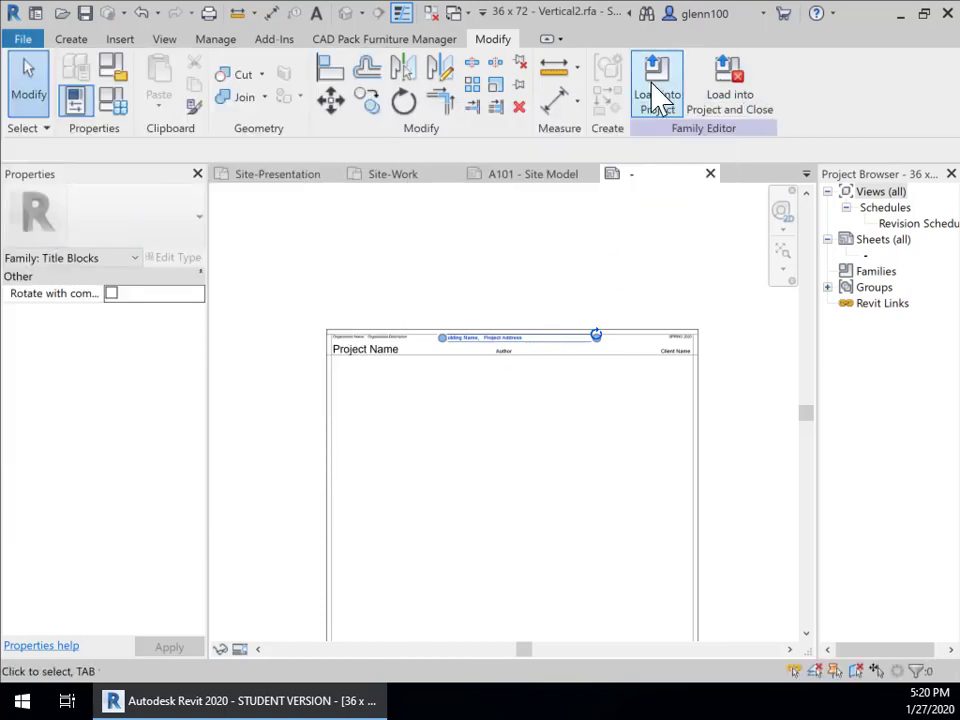
click(743, 122)
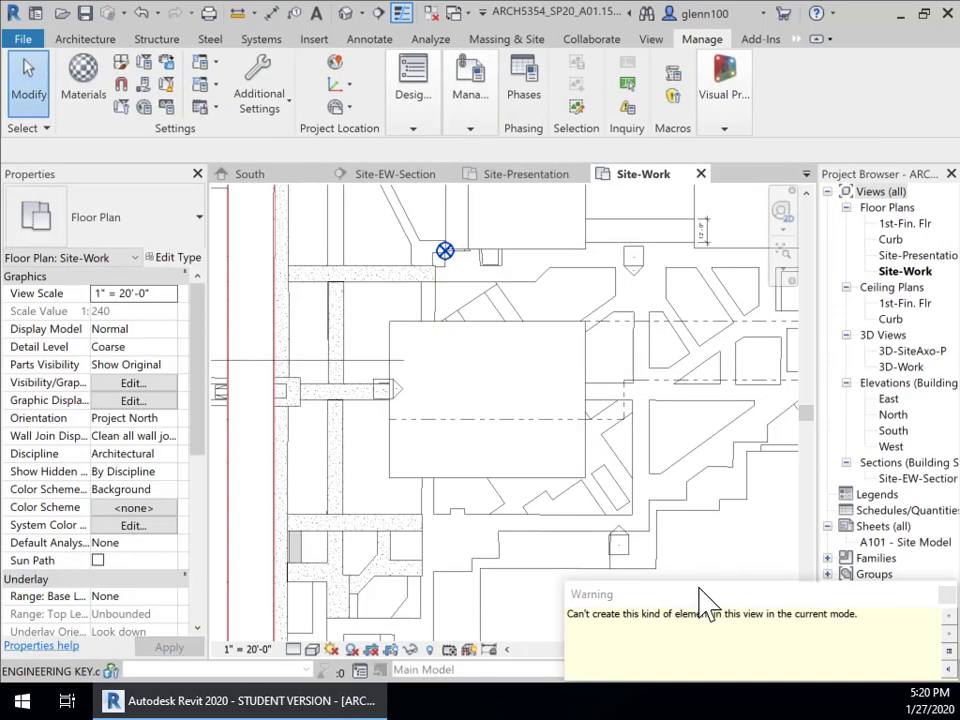
click(947, 596)
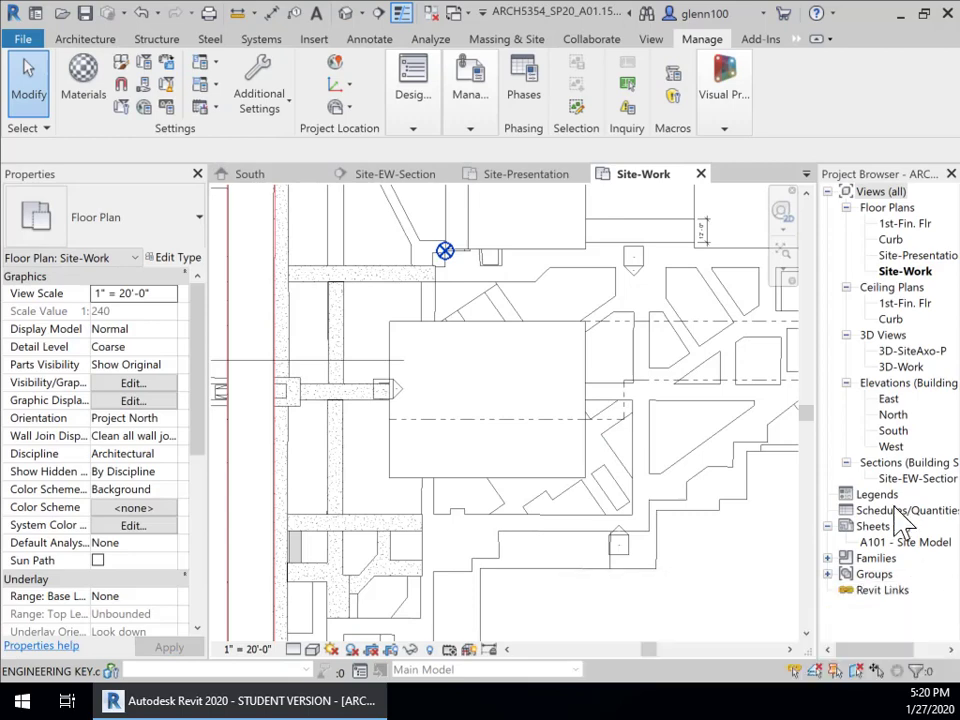
- Create a new sheet using the 36 x 72 - Vertical2 : D 22 x 34 Horizontal titleblock and inspect its header
click(828, 527)
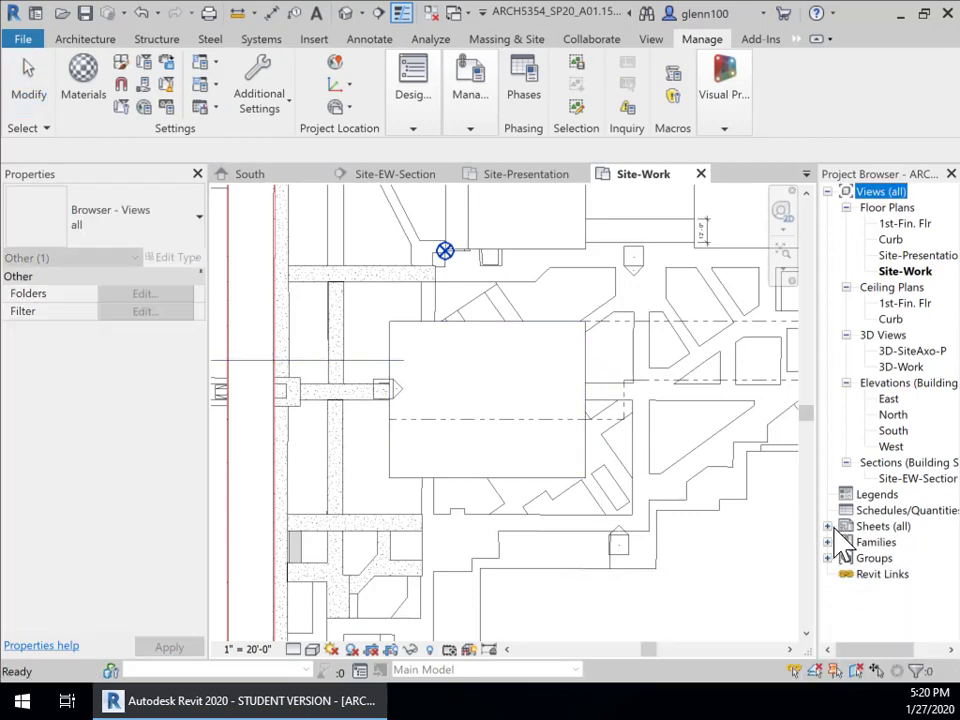
click(828, 527)
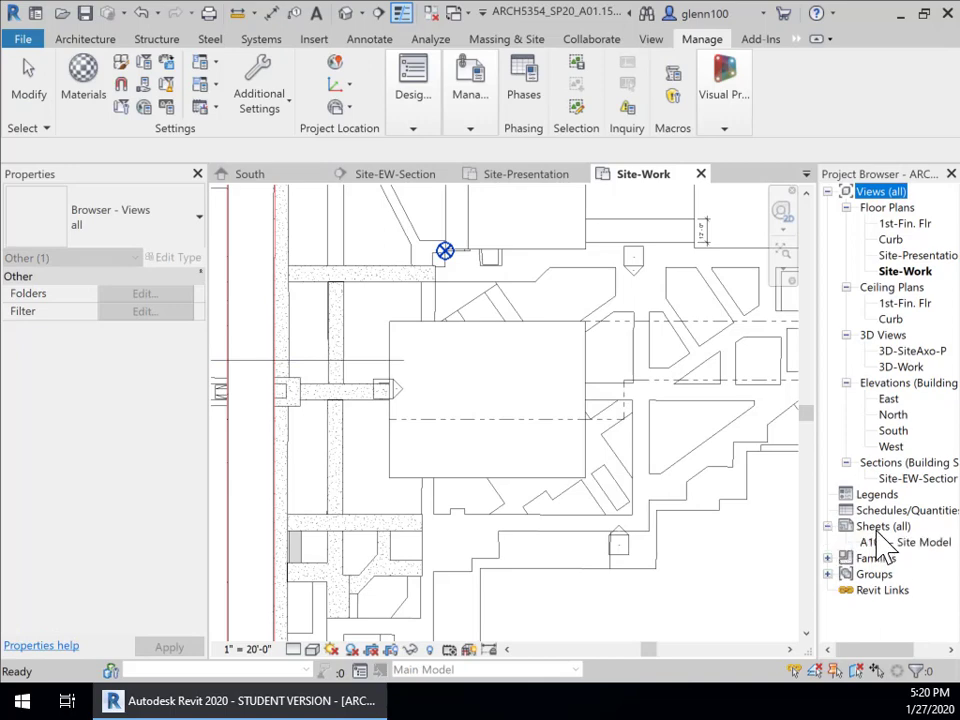
right_click(880, 527)
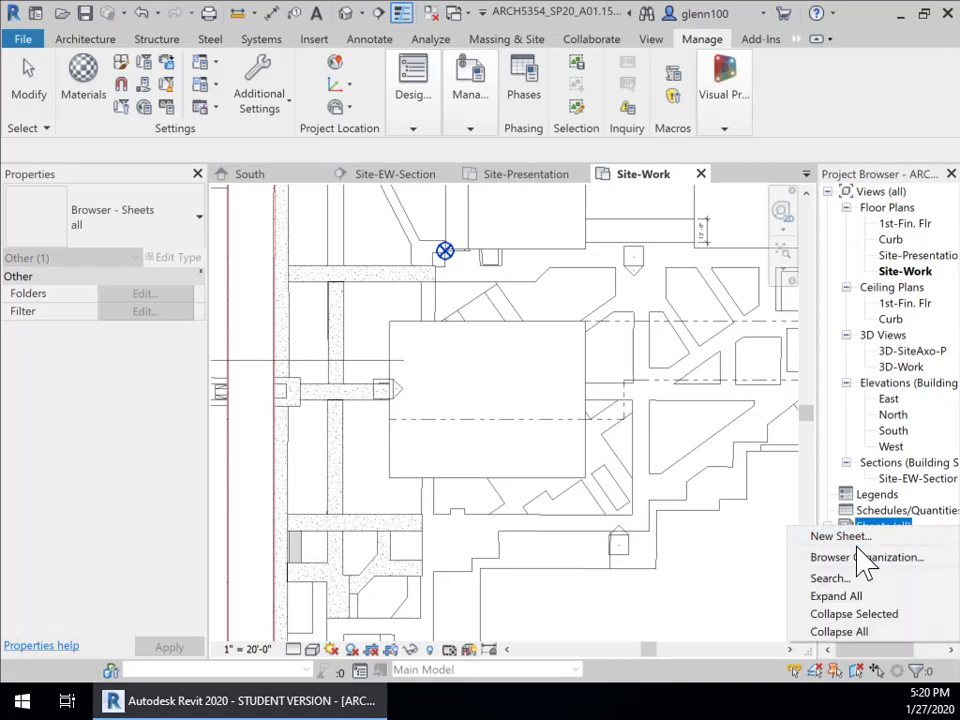
click(858, 553)
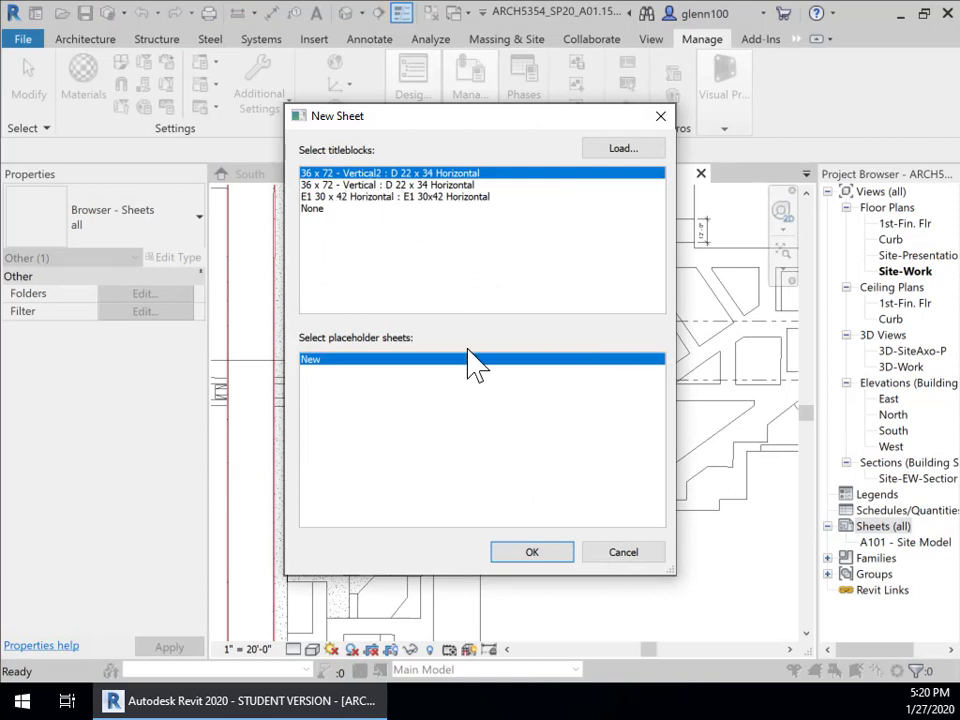
click(531, 557)
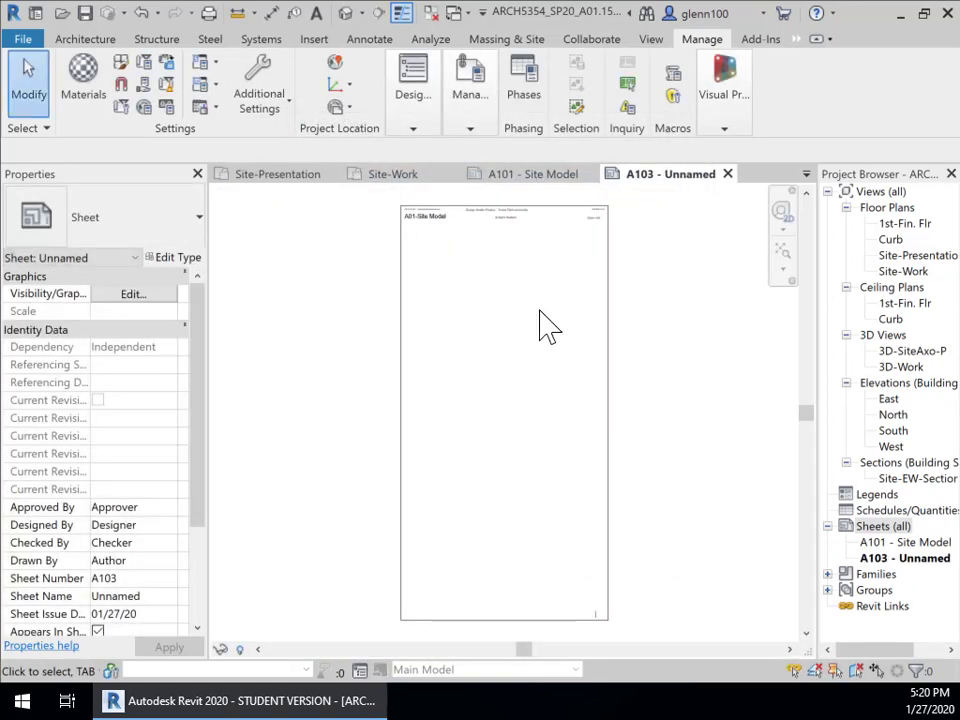
scroll(497, 258, up, 3)
middle_drag(508, 259, 501, 497)
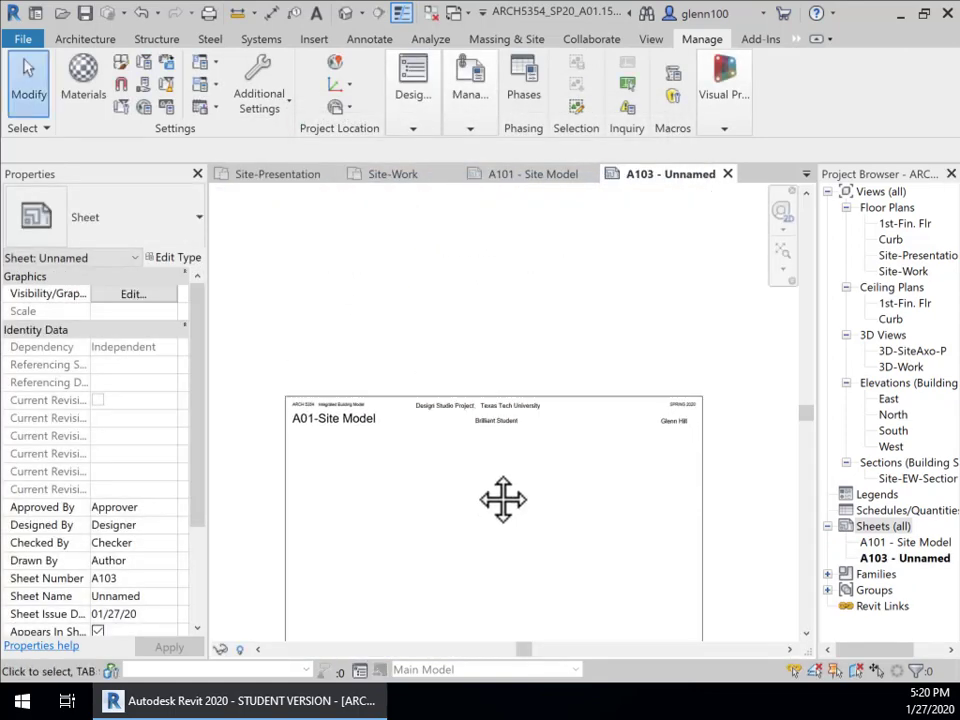
scroll(506, 432, up, 1)
scroll(545, 515, down, 1)
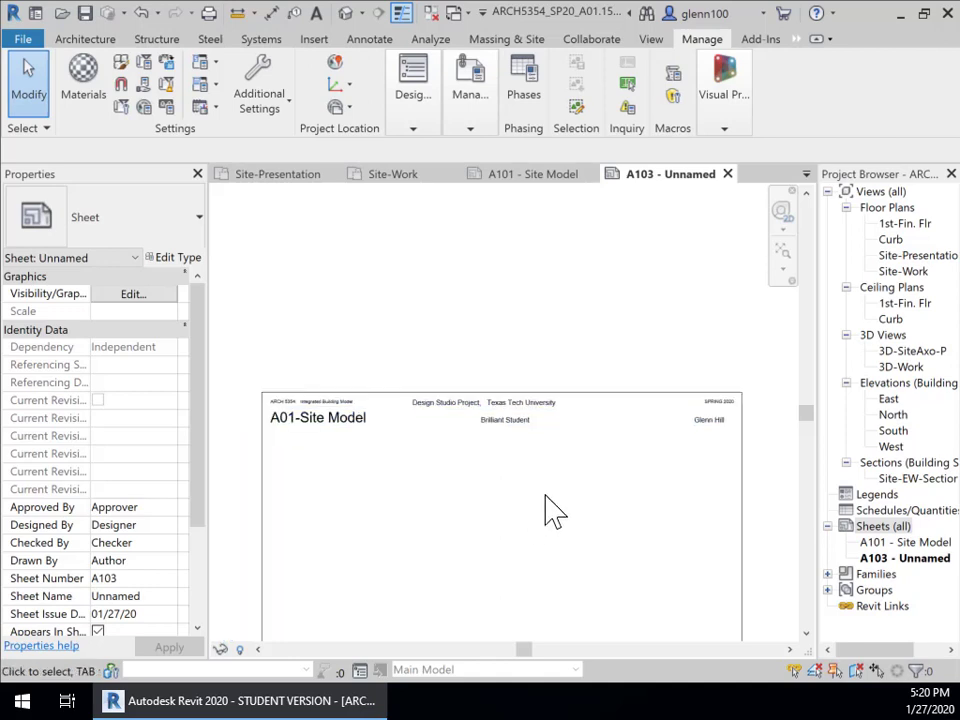
- Open the new sheet's 36 x 72 - Vertical2 titleblock family for editing
right_click(548, 404)
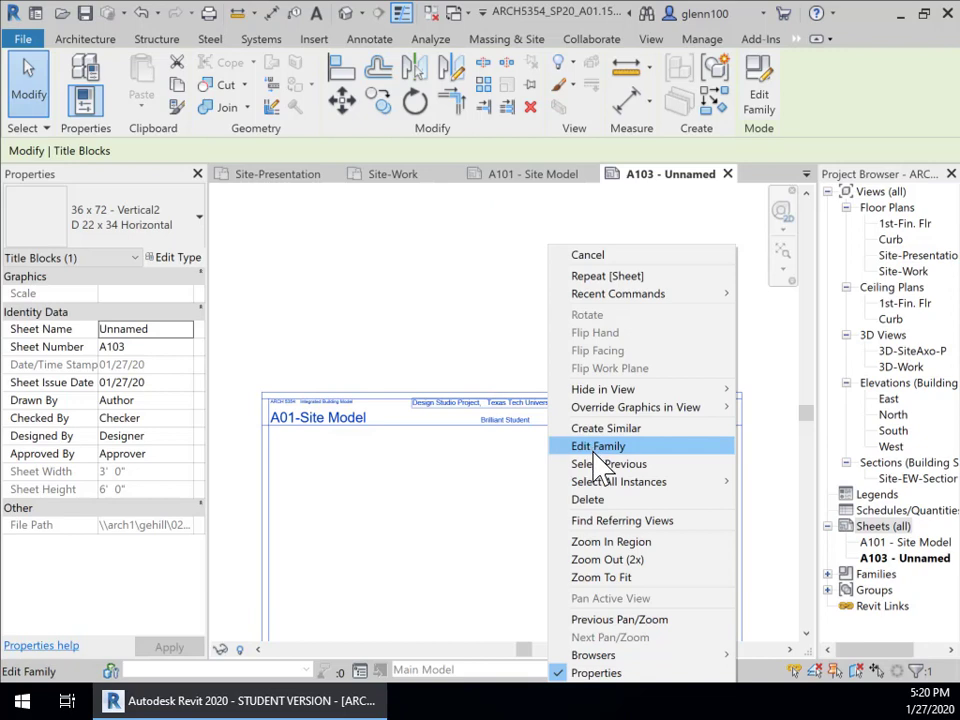
click(346, 354)
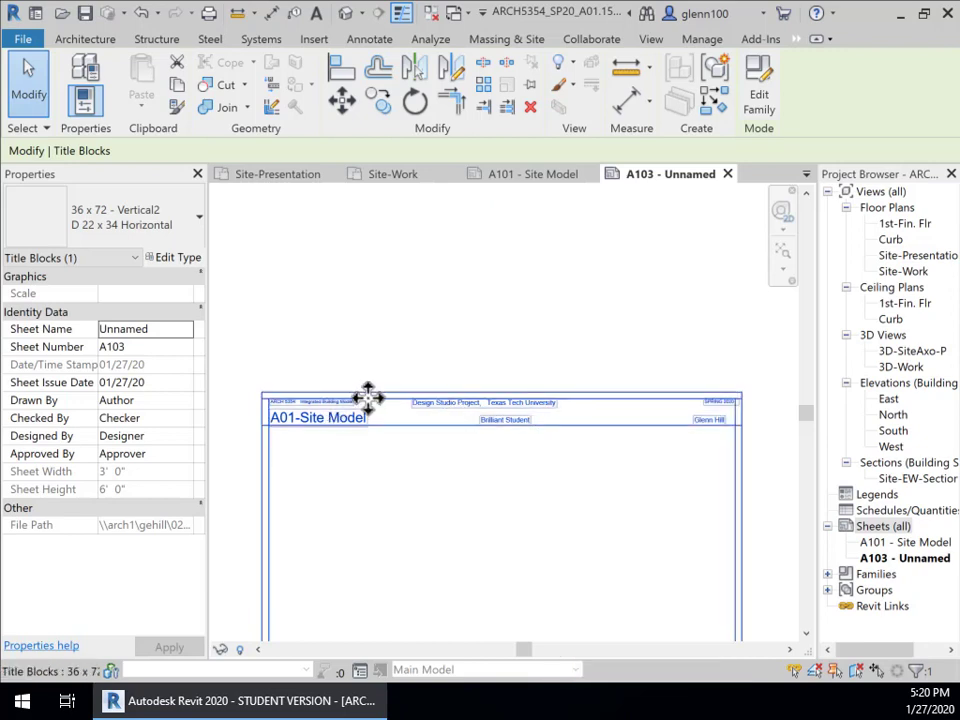
right_click(368, 398)
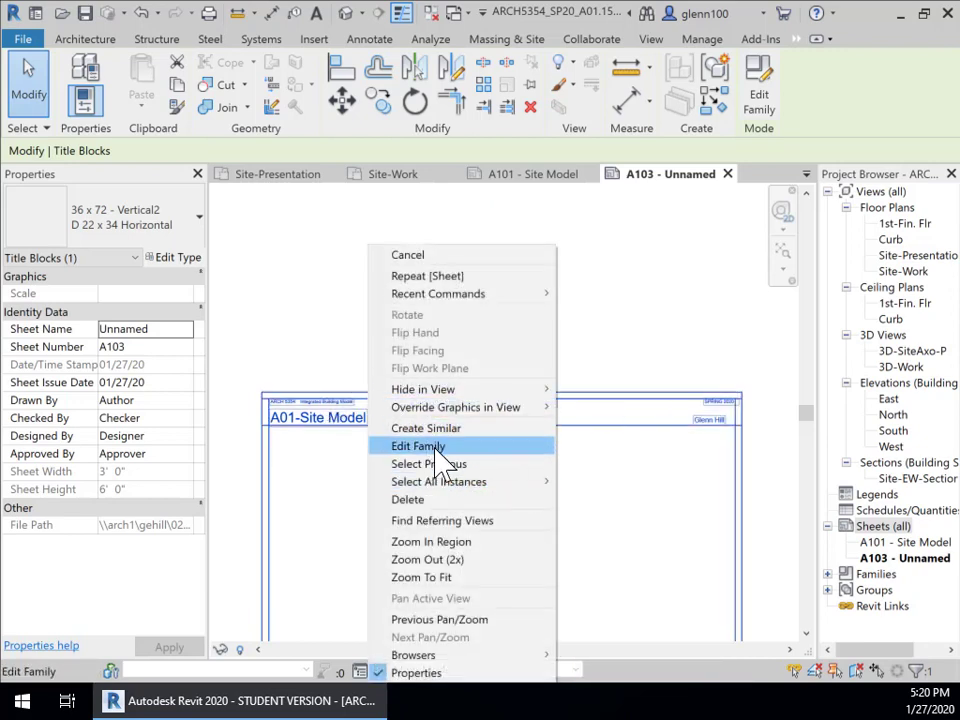
click(418, 446)
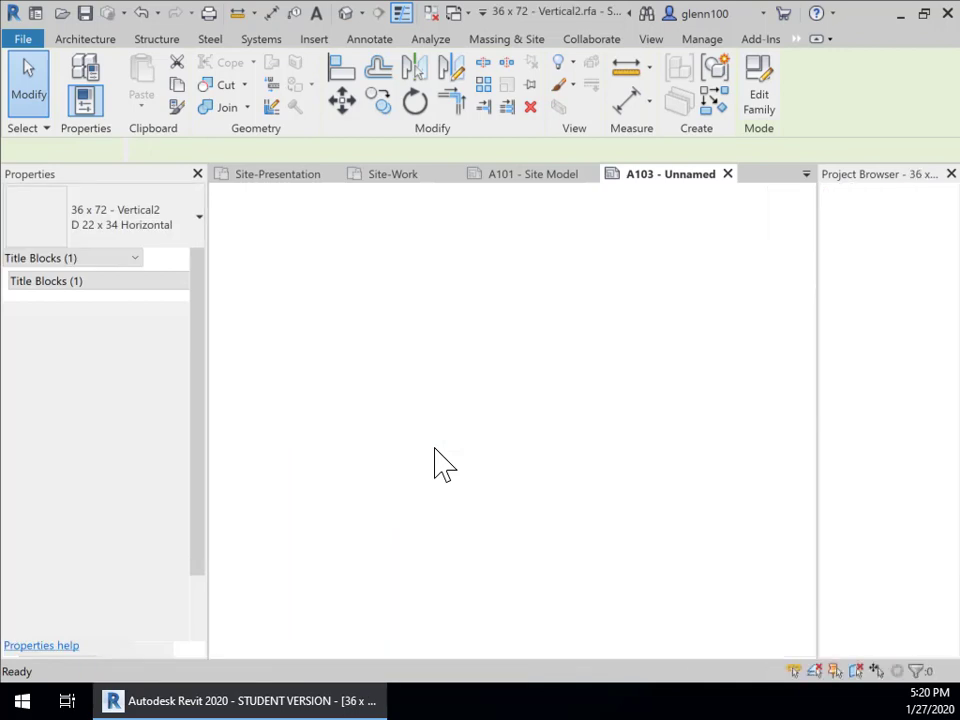
scroll(505, 236, up, 4)
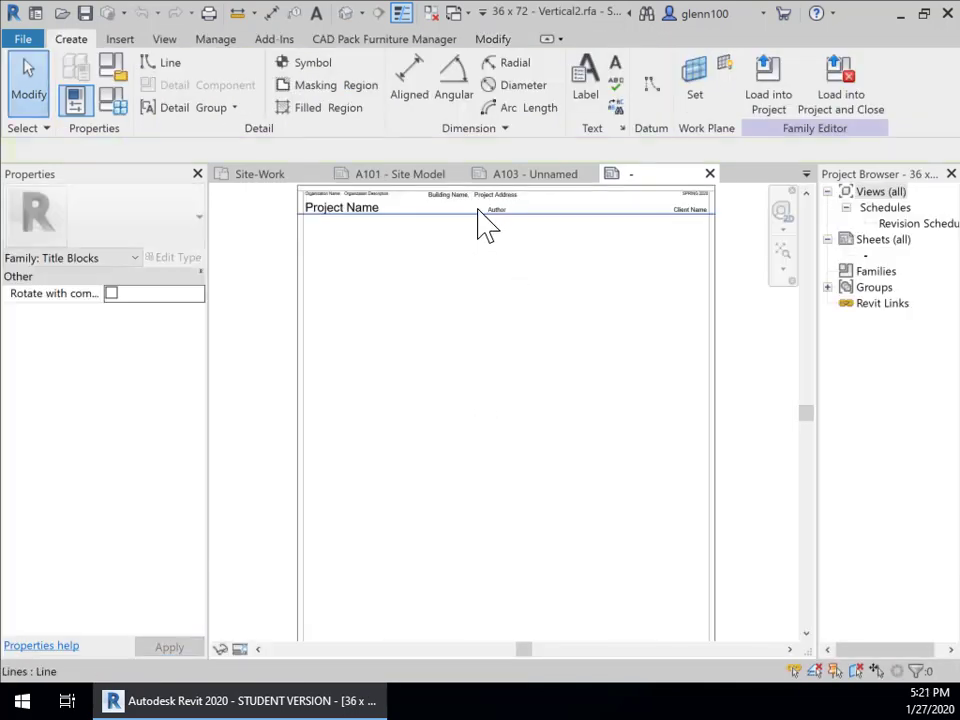
- Nudge the Building Name and Project Address label to the right so it is centered above the Author label
click(470, 198)
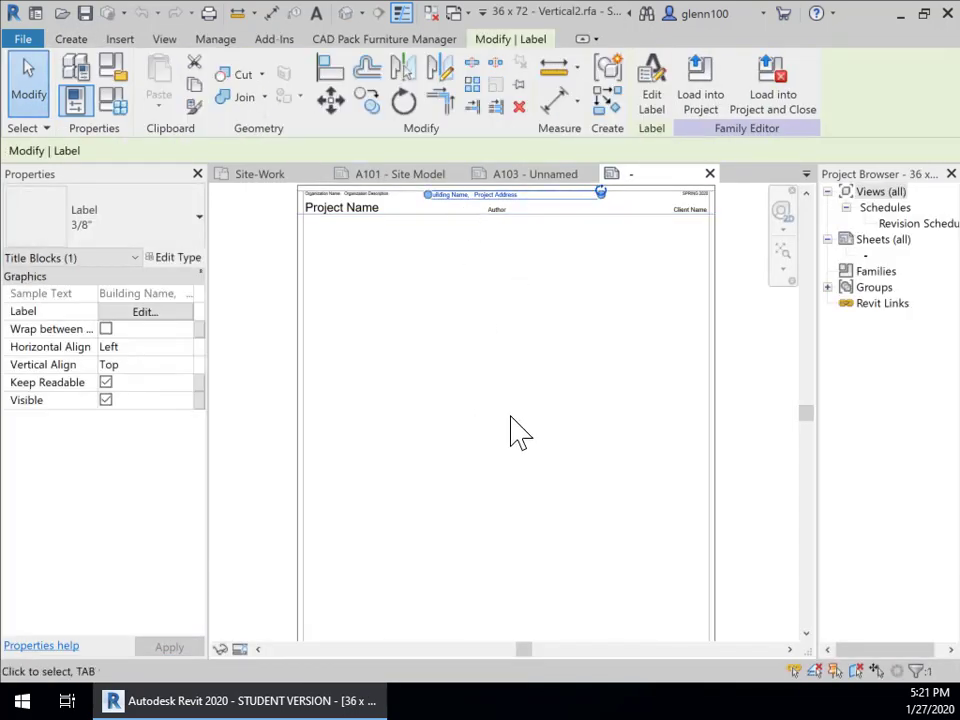
key(Right)
key(Right)
key(Right)
key(Right)
key(Right)
key(Right)
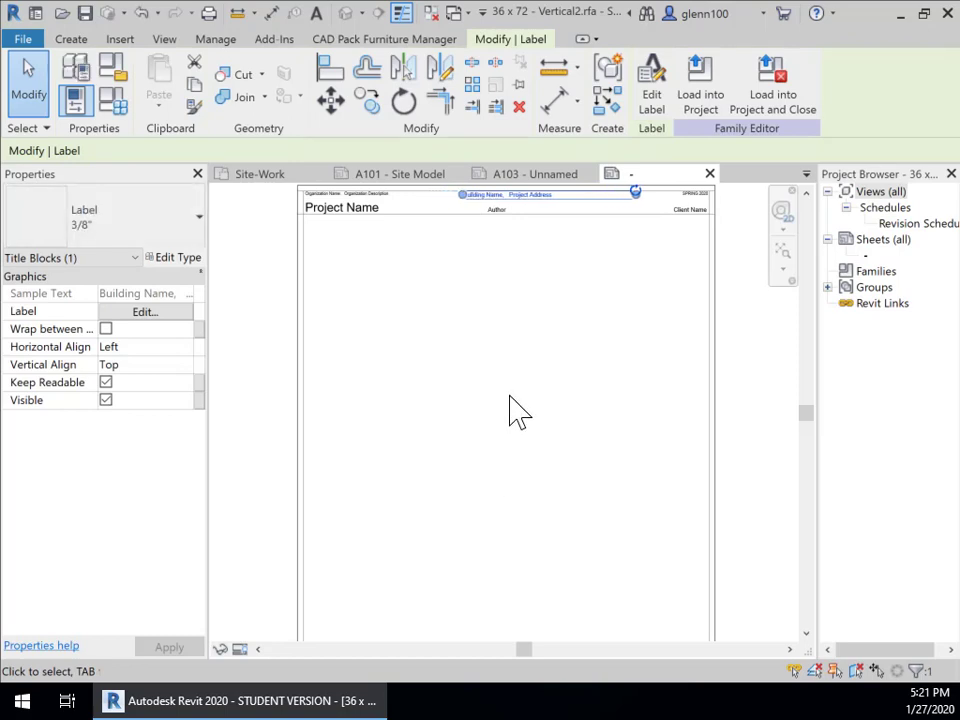
key(Left)
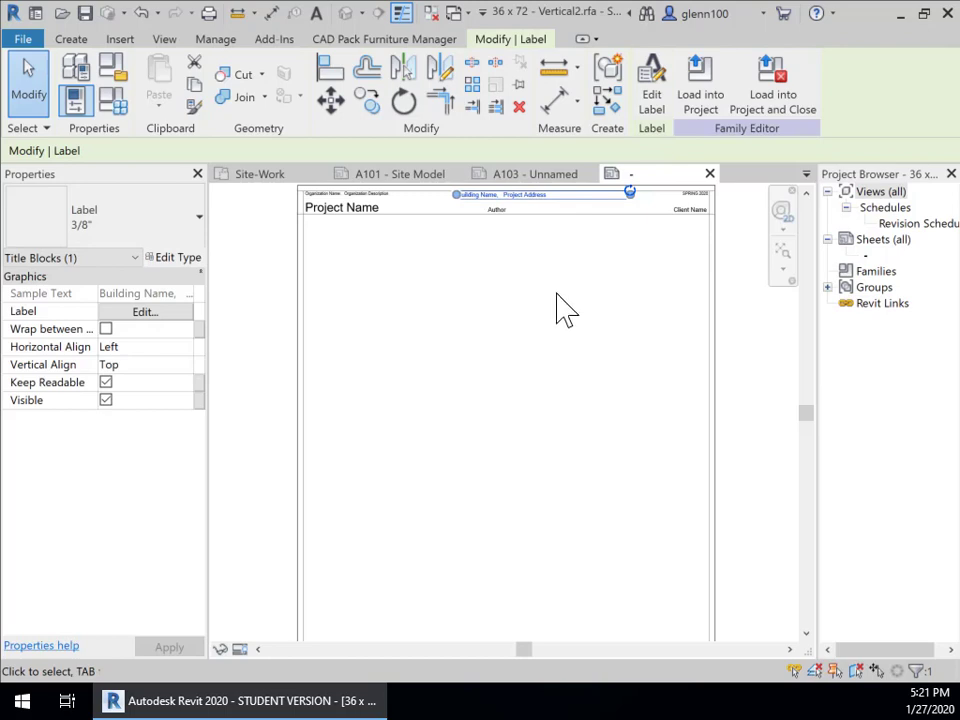
- Save the titleblock family over 36 x 72 - Vertical2.rfa and reload it into the project, overwriting the existing version
click(776, 98)
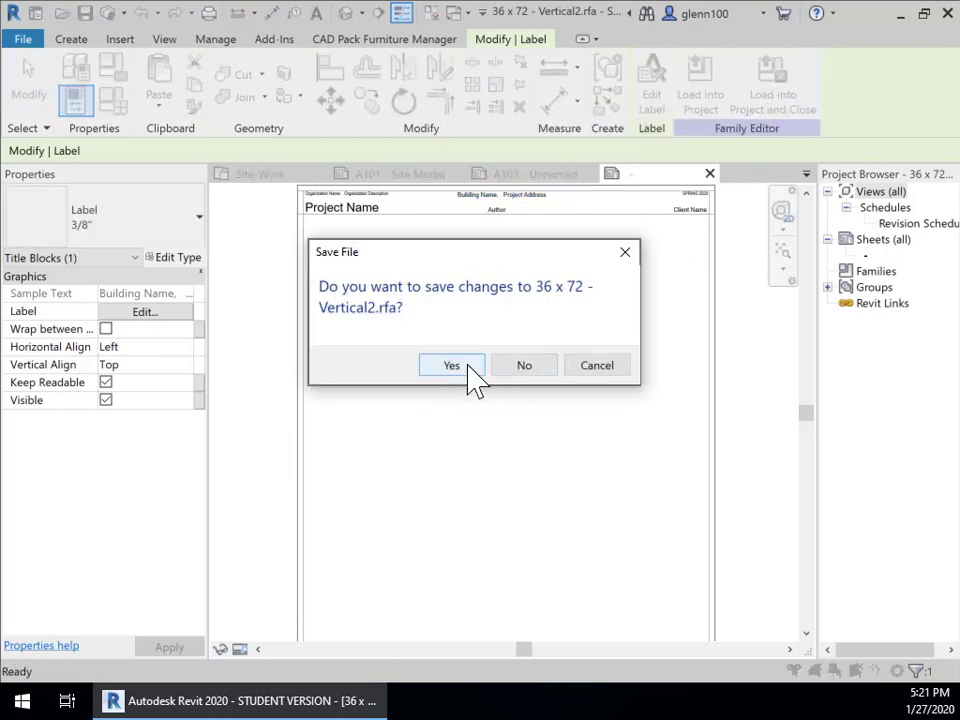
click(452, 365)
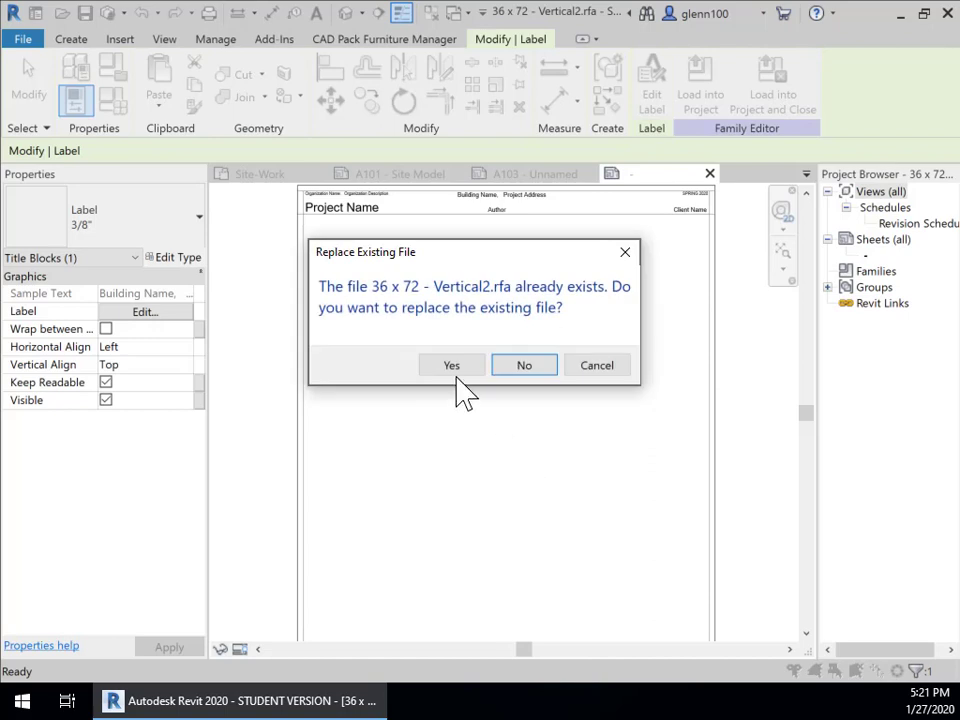
click(455, 369)
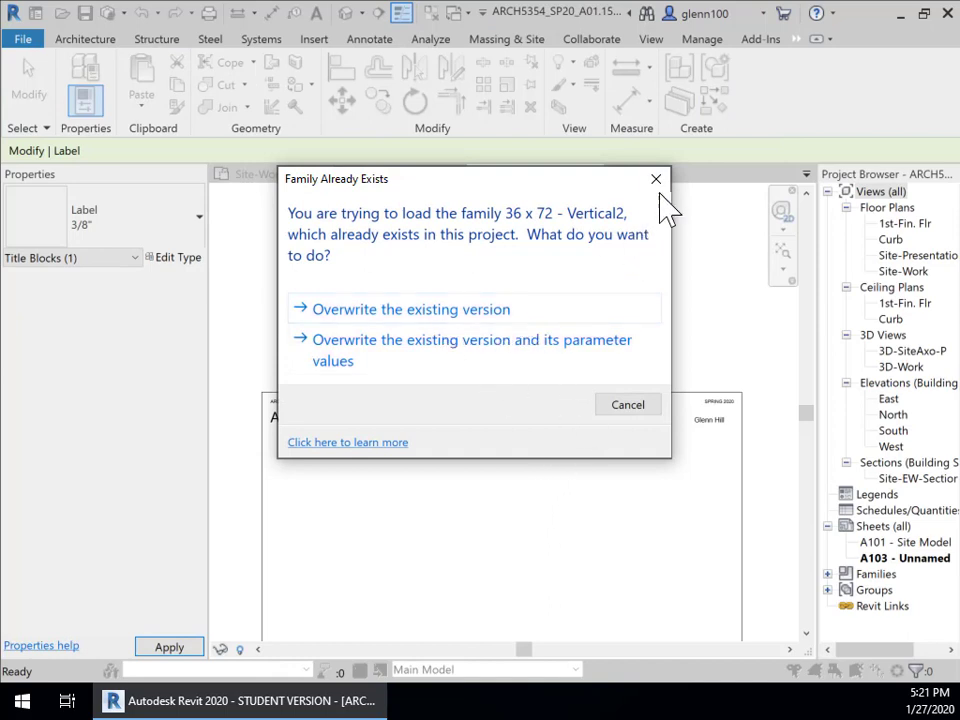
click(440, 312)
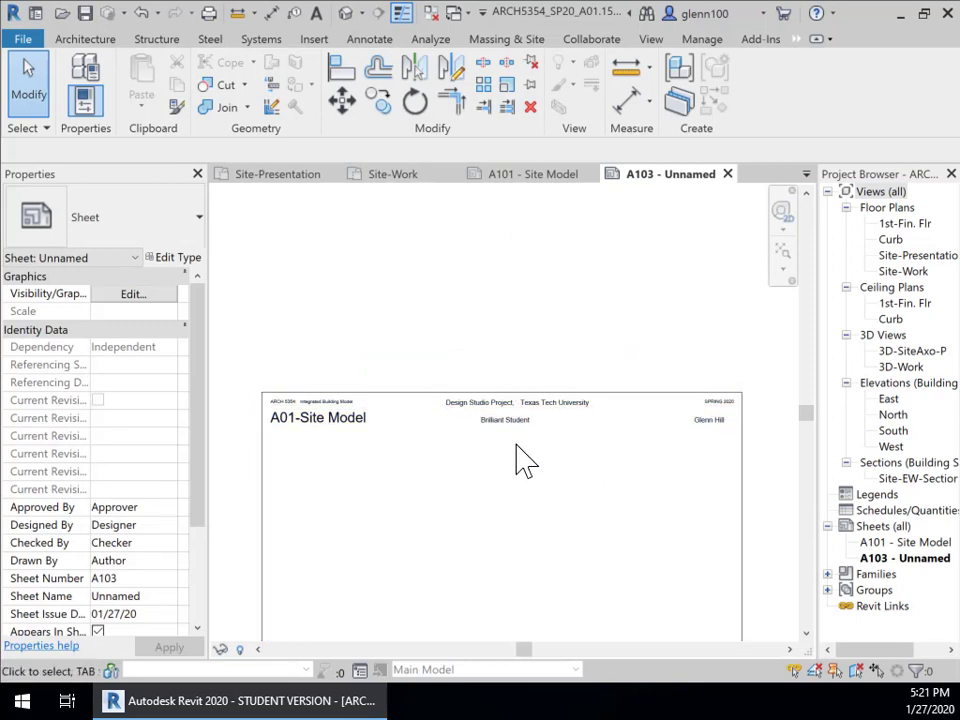
middle_drag(518, 495, 519, 453)
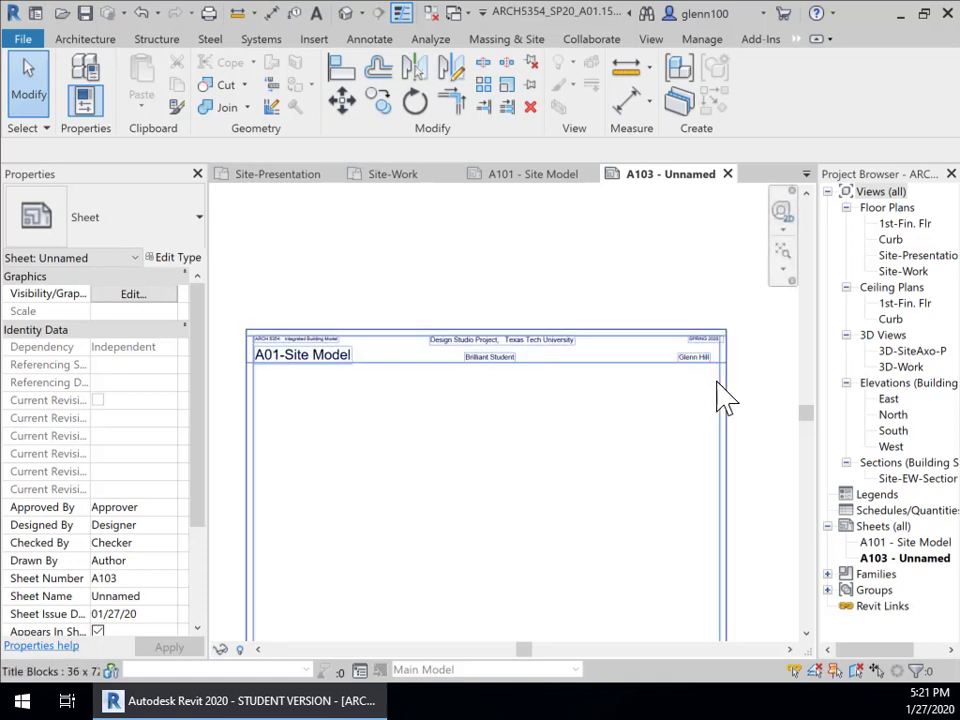